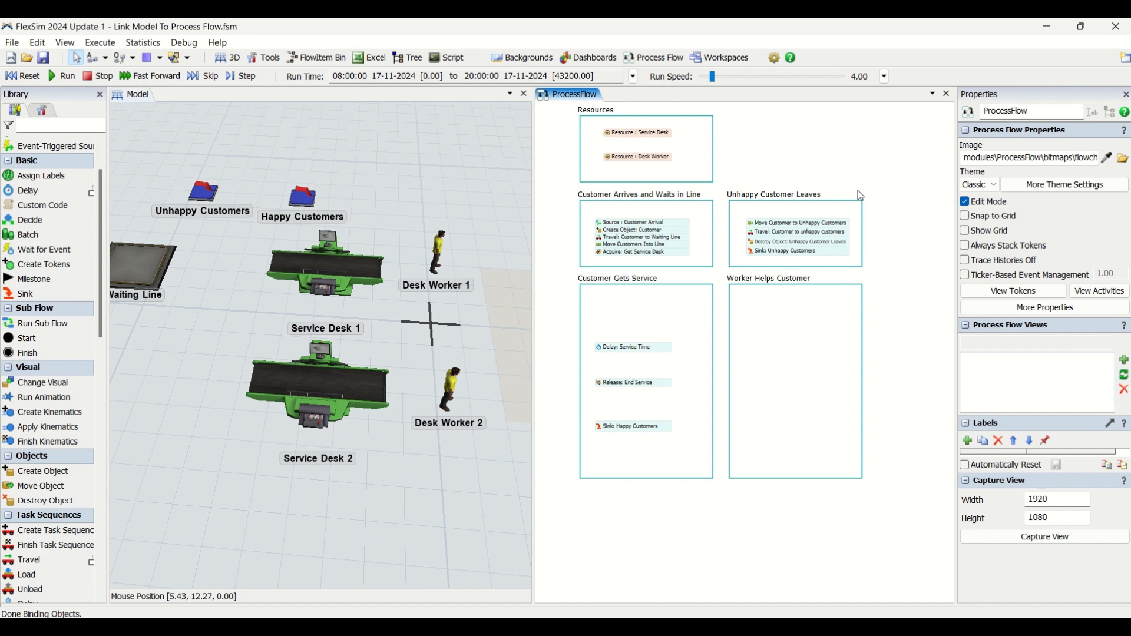
- Add an Acquire Resource, a Move Object and a Split activity in and beside the Customer Gets Service container
double_click(631, 323)
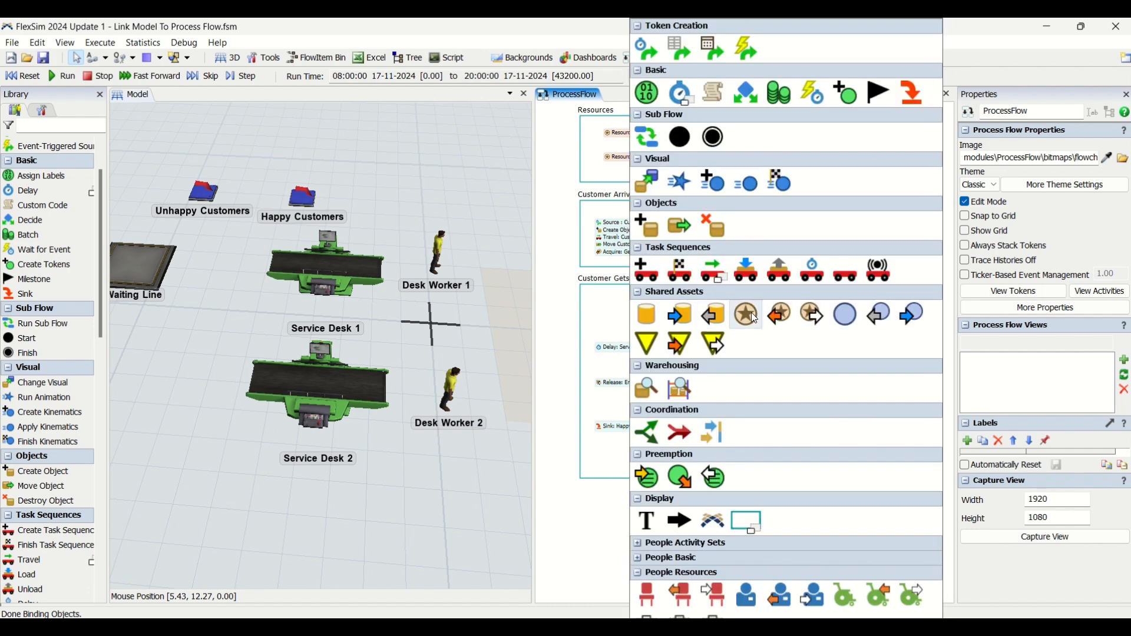
left_click(751, 314)
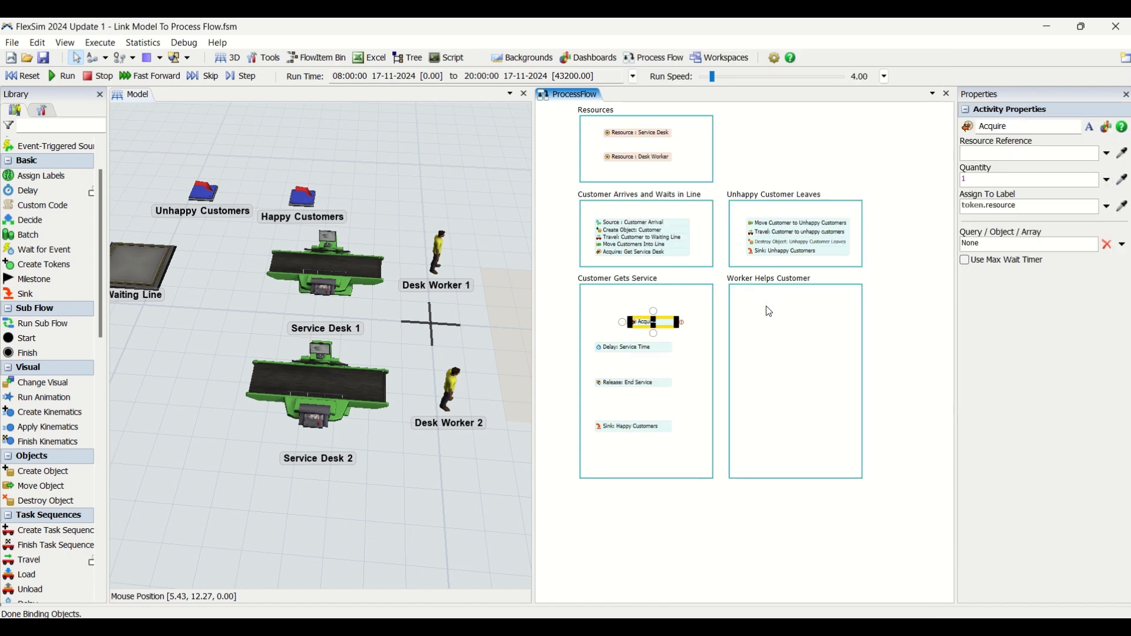
double_click(695, 352)
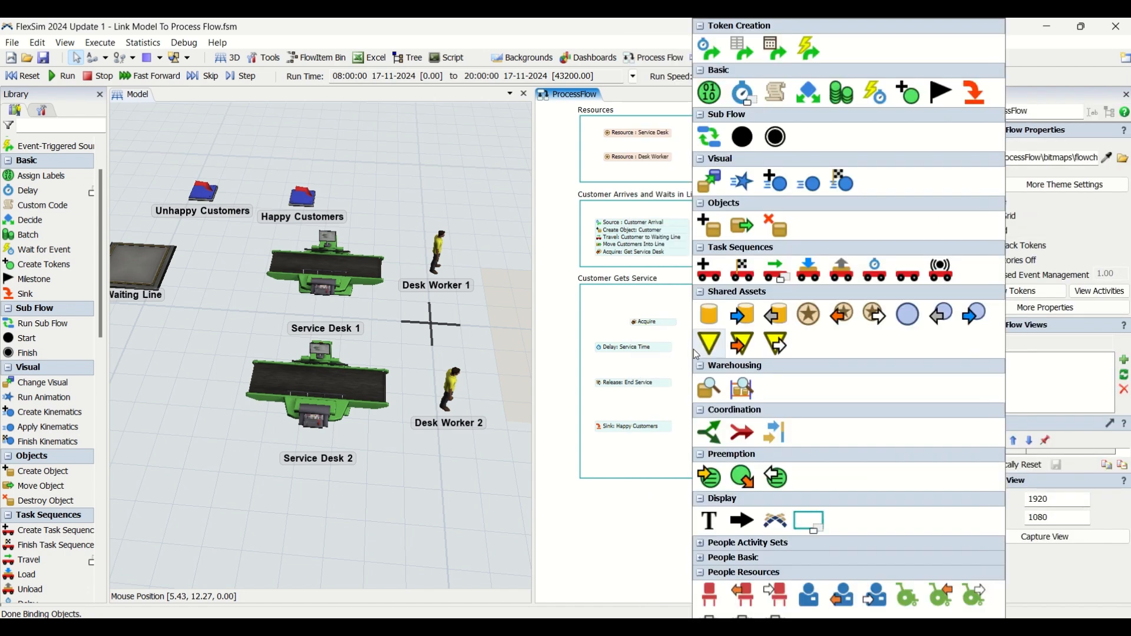
left_click(741, 227)
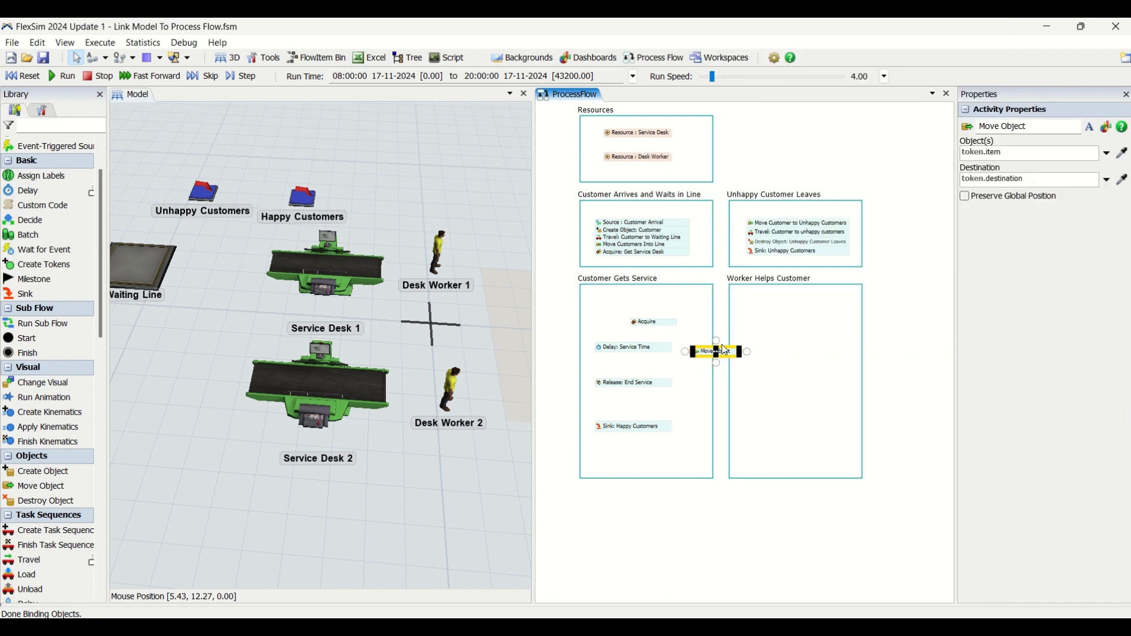
double_click(683, 405)
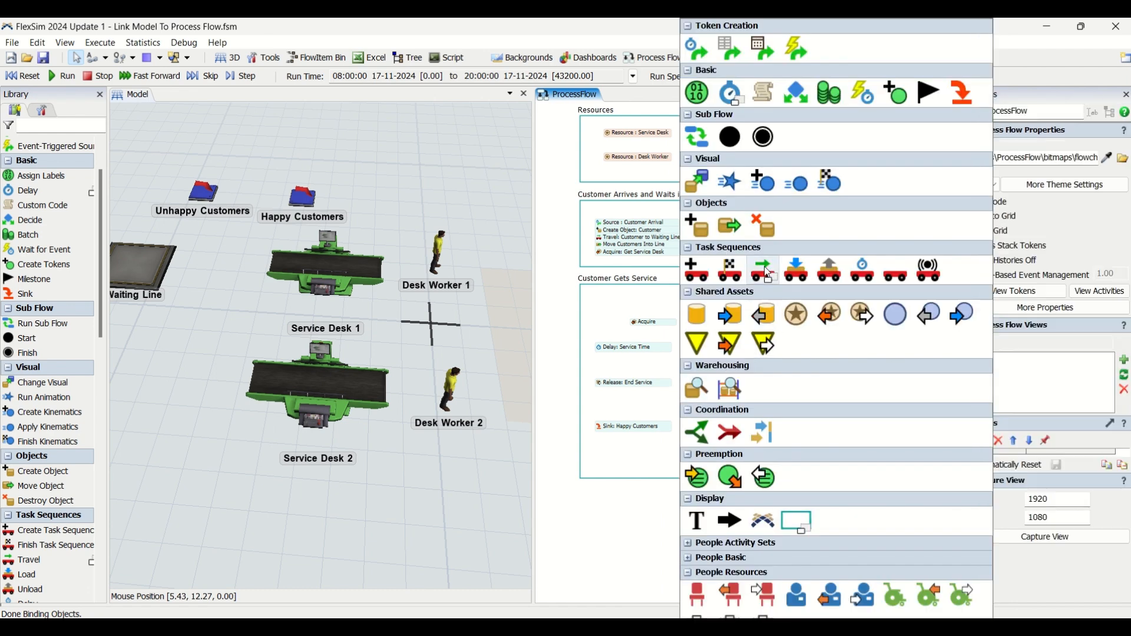
left_click(698, 436)
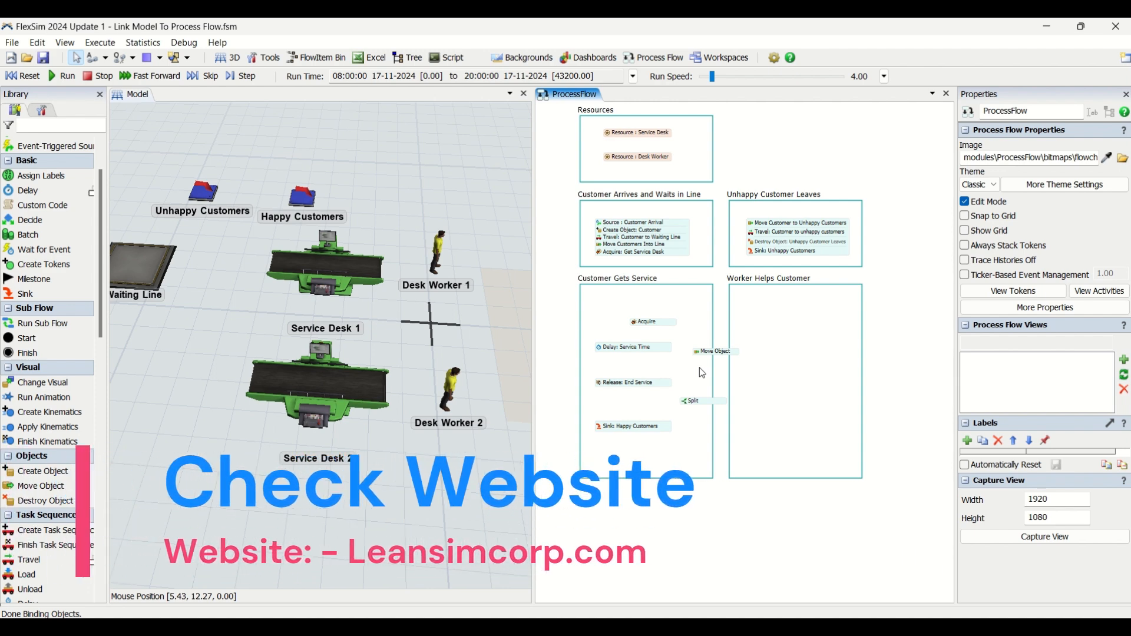
- Place the Acquire activity at the top of Customer Gets Service, rename it "Acquire: Get Desk Worker" and widen it to fit its name
left_click_drag(649, 324, 620, 300)
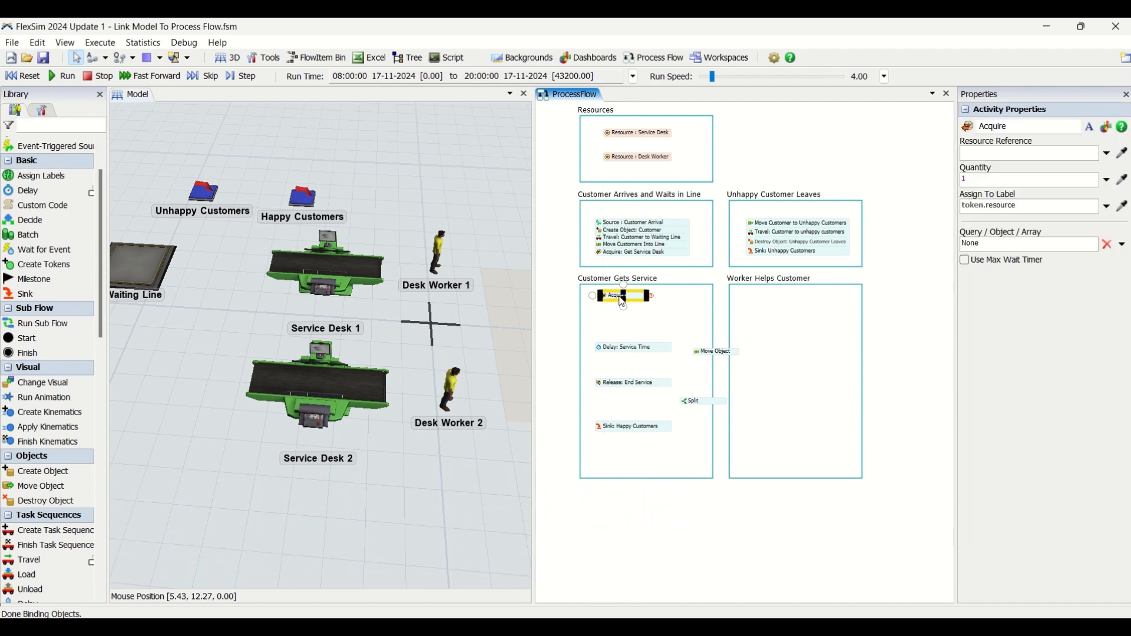
left_click(1035, 126)
type(": Get desk Worker")
left_click(1030, 126)
key("BackSpace")
type("D")
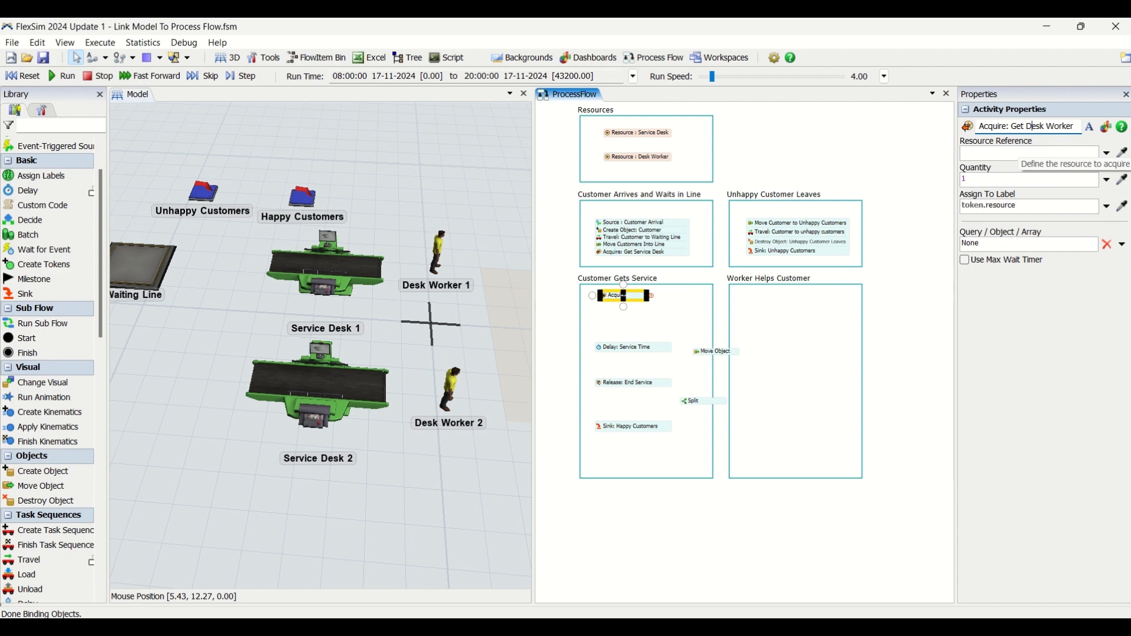
left_click_drag(650, 299, 692, 311)
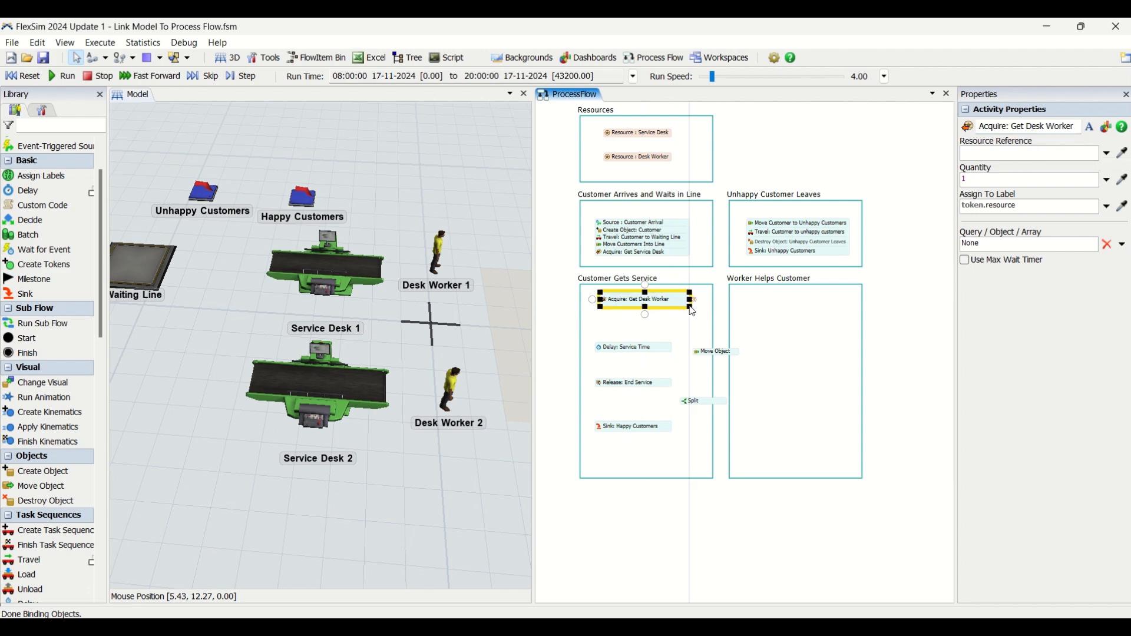
left_click(696, 334)
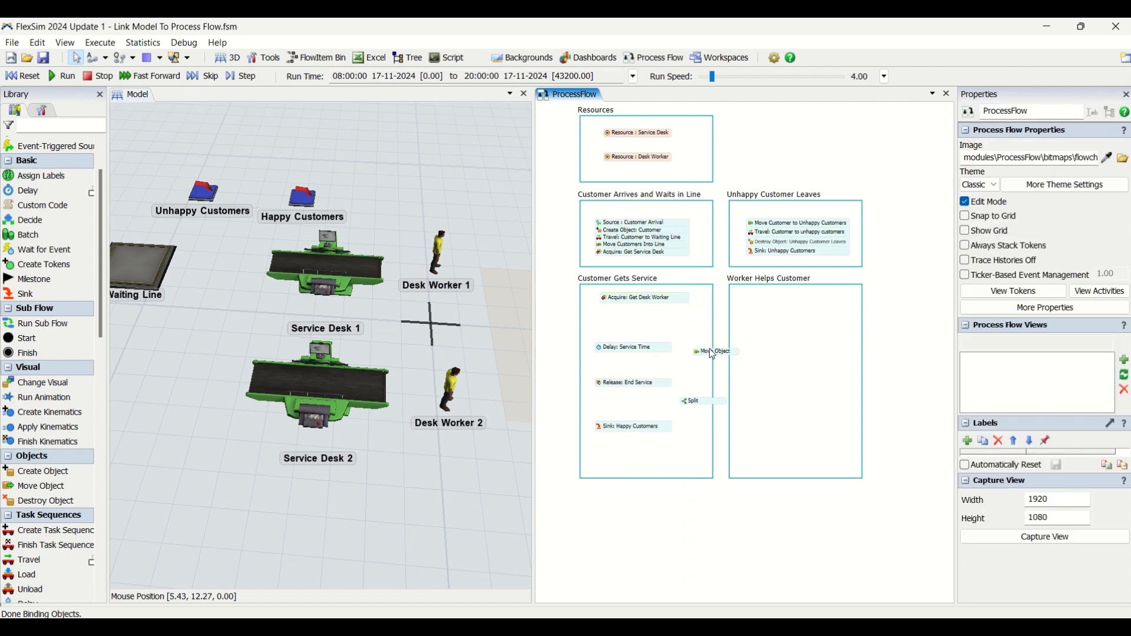
- Rename the Move Object activity "Move Customer To Service Desk" and place it, widened, under Acquire: Get Desk Worker
left_click(706, 354)
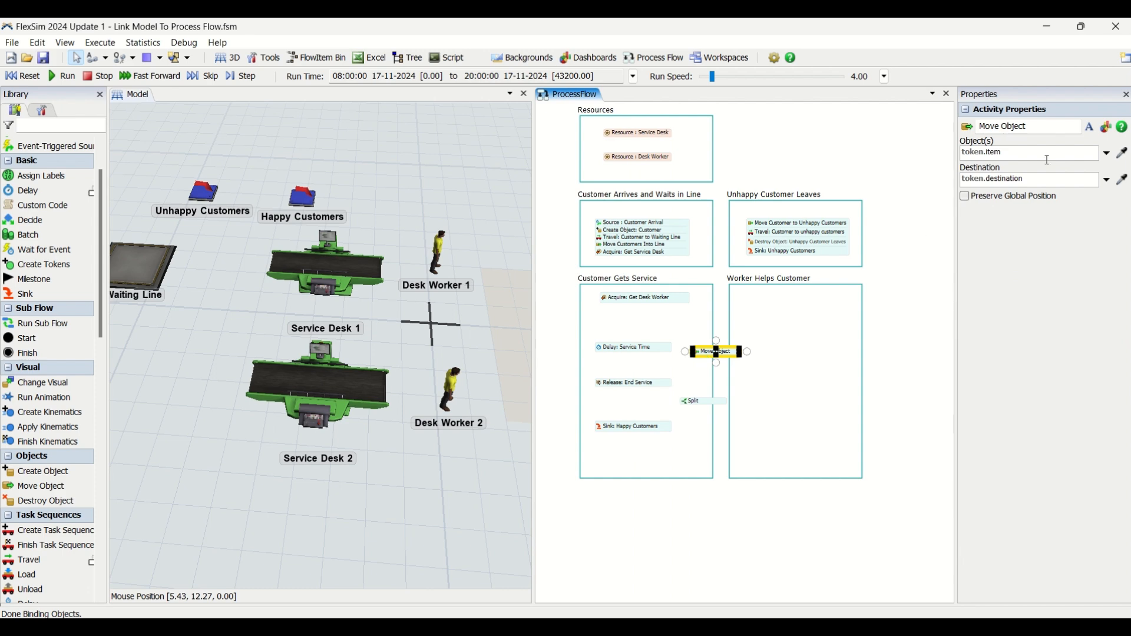
left_click_drag(1003, 127, 1055, 126)
type("Customer To Service DEsk")
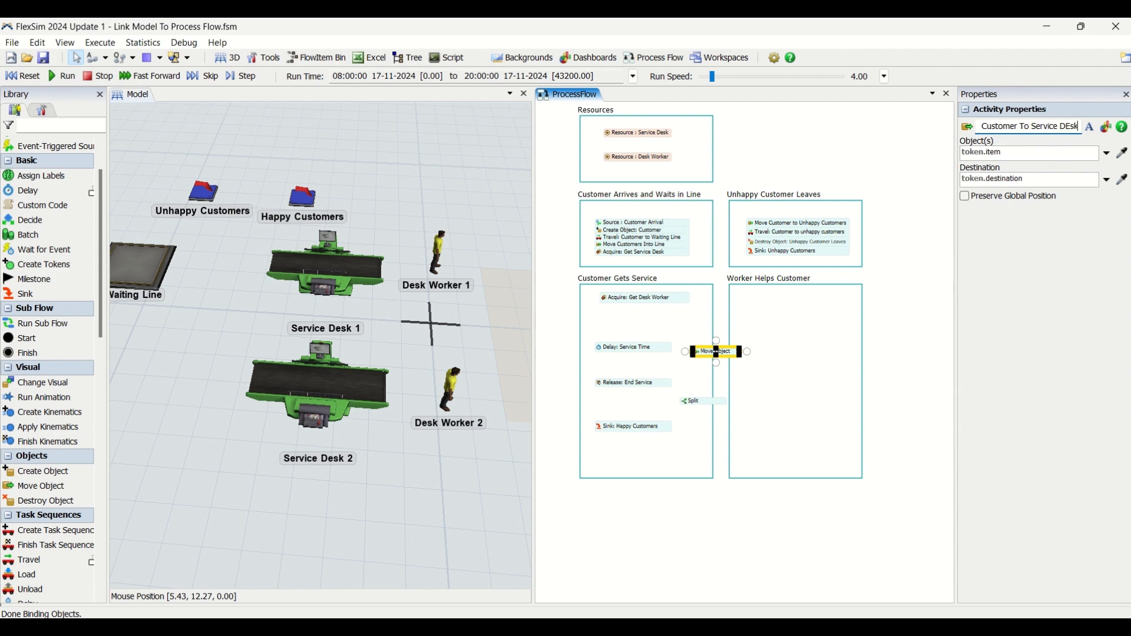
key("BackSpace")
key("BackSpace")
key("BackSpace")
type("esk")
left_click(808, 341)
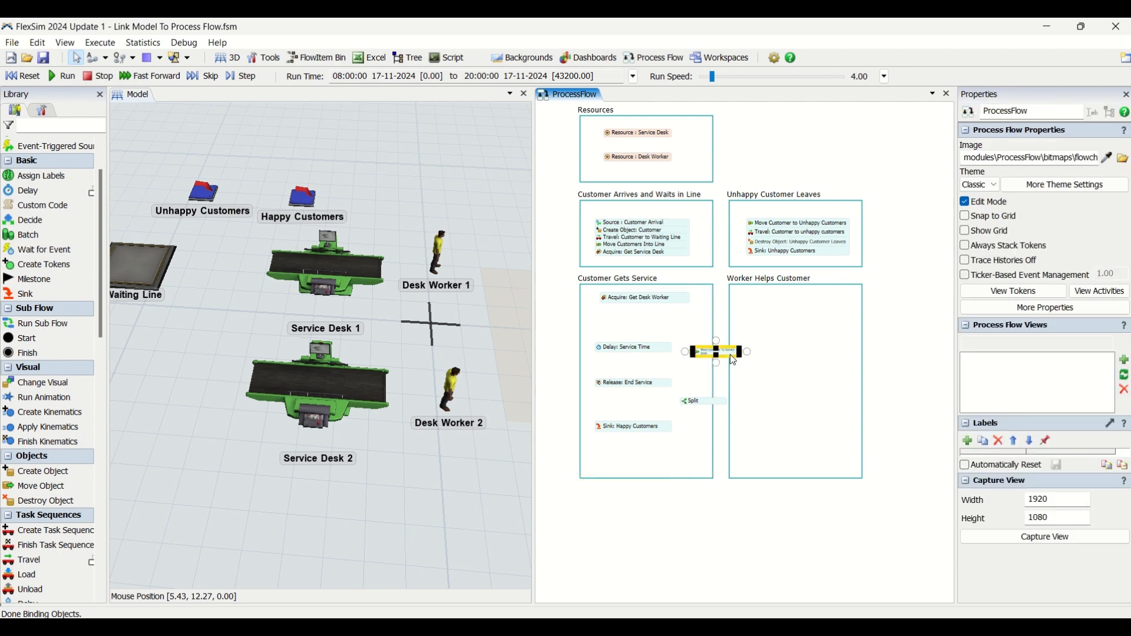
left_click_drag(730, 355, 692, 325)
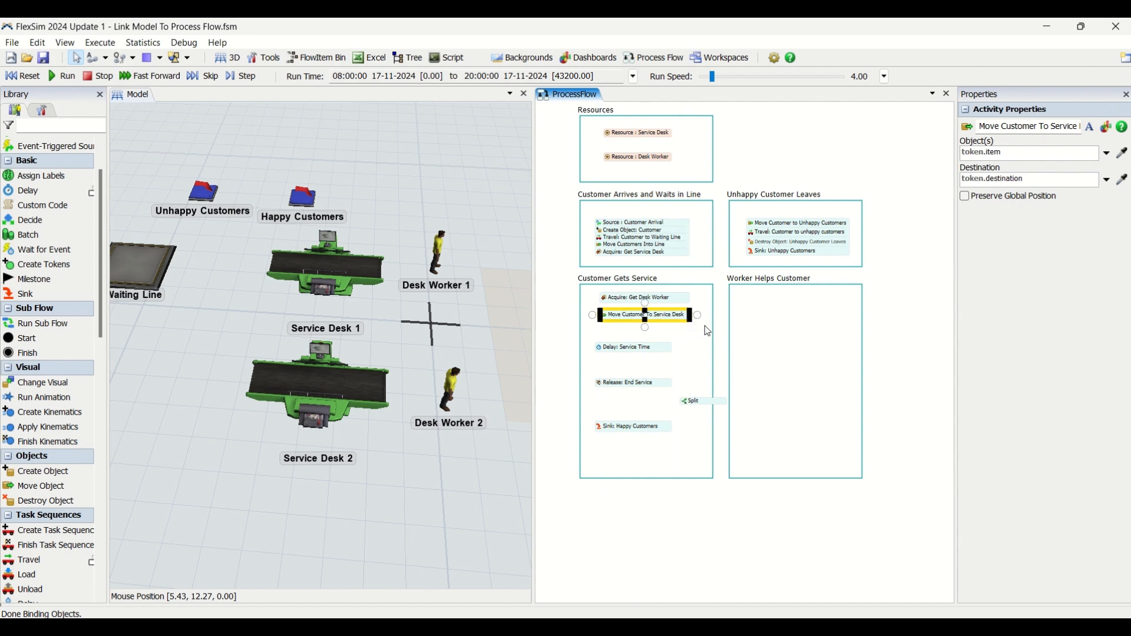
- Rename the Split activity "Split: Coordinated Task Sequences" and stack it beneath the Acquire and Move Customer activities
left_click(699, 404)
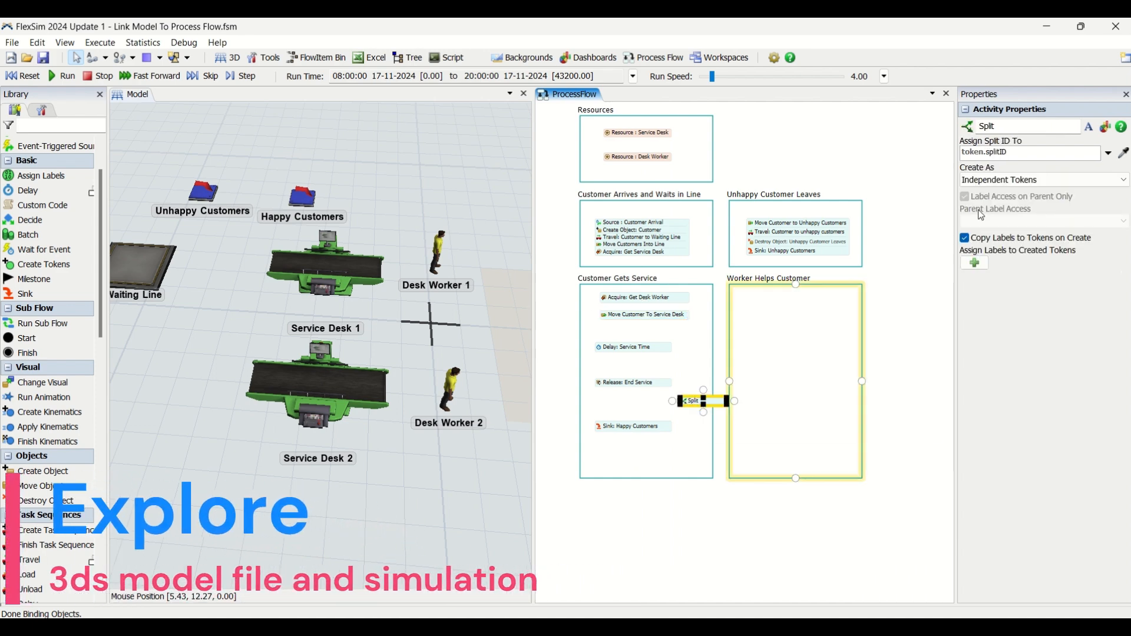
left_click(1032, 128)
type(": Coor")
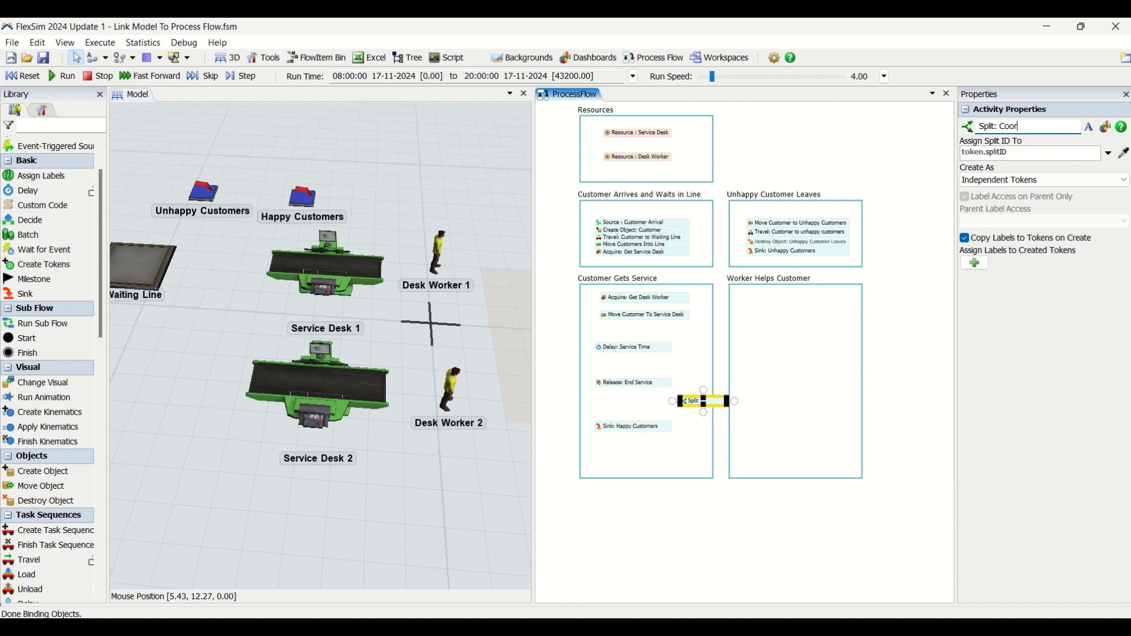
type("dinated Task Sequences")
left_click(705, 414)
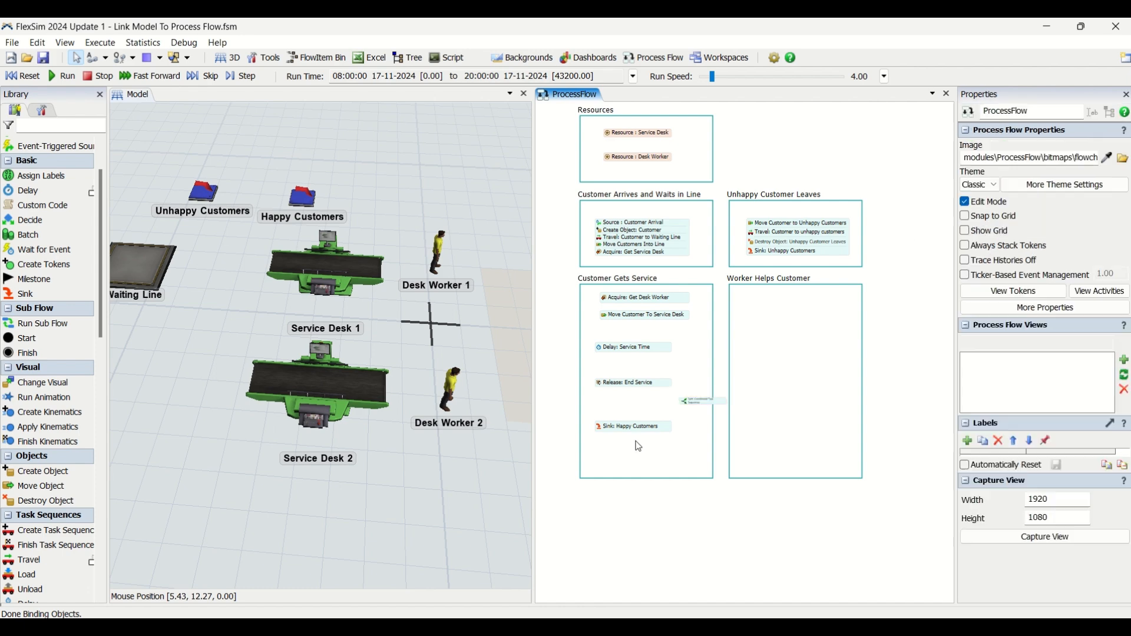
left_click_drag(697, 404, 648, 321)
left_click(648, 326)
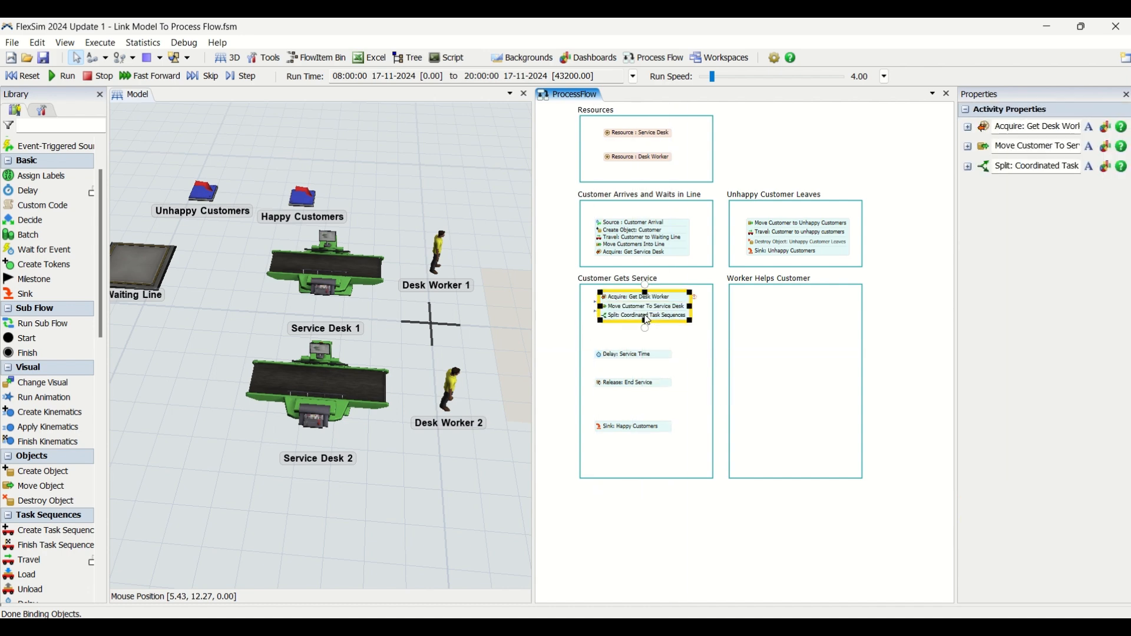
- Add a Travel activity, stack it directly above Delay: Service Time and name it "Travel: Customer To Service Desk"
double_click(673, 363)
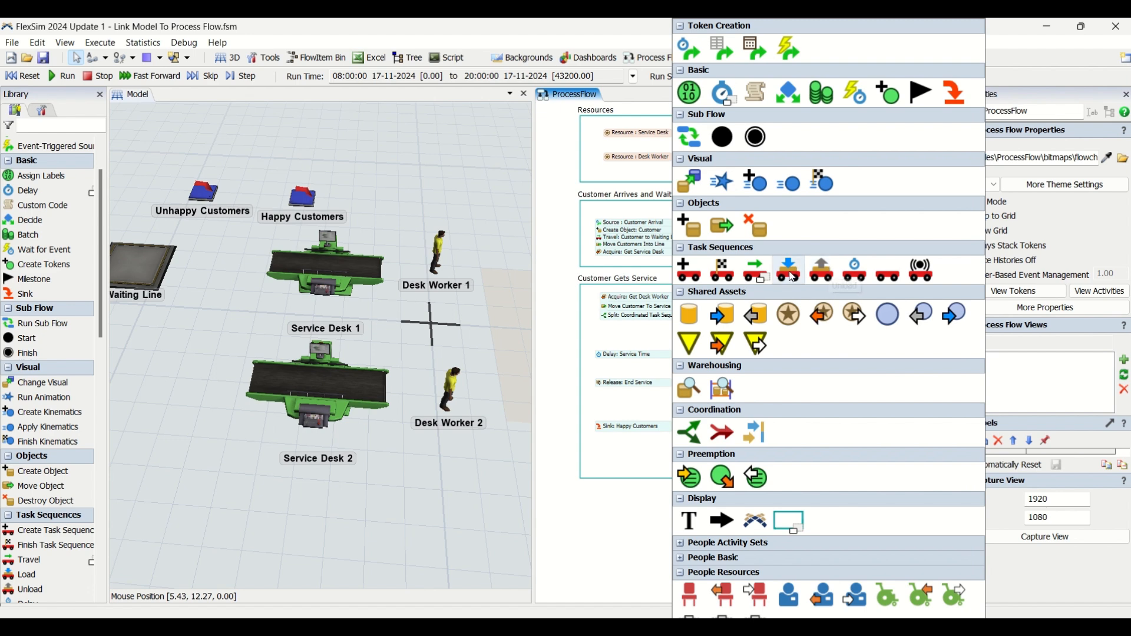
left_click(756, 271)
left_click(781, 283)
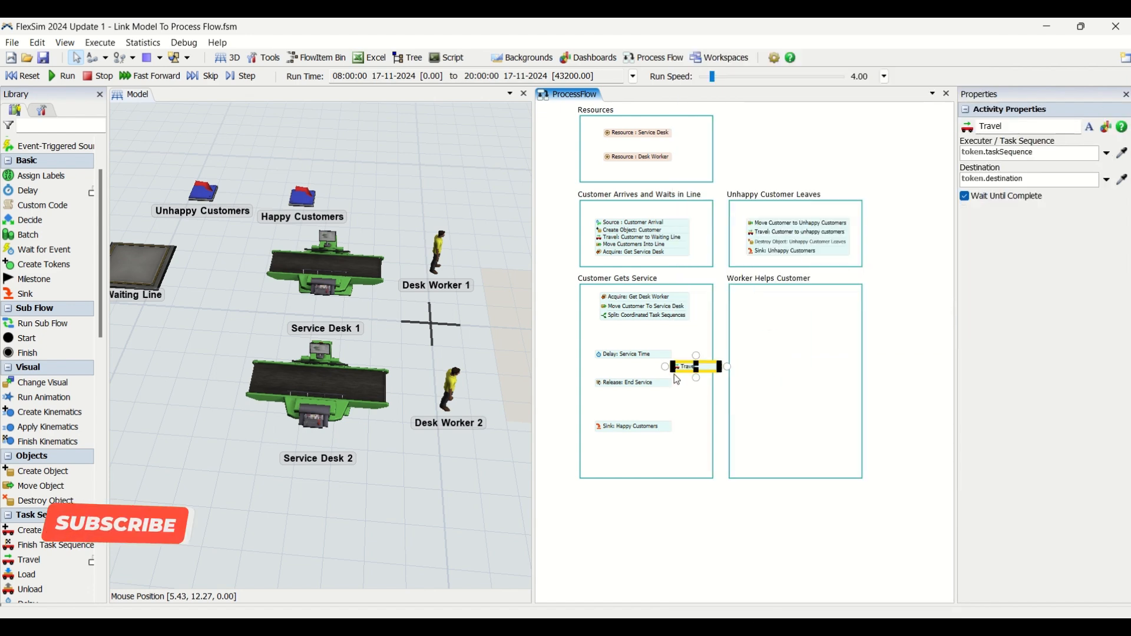
mouse_move(706, 366)
left_mouse_down()
mouse_move(628, 332)
mouse_move(652, 358)
mouse_move(692, 363)
left_mouse_up()
left_click(1039, 131)
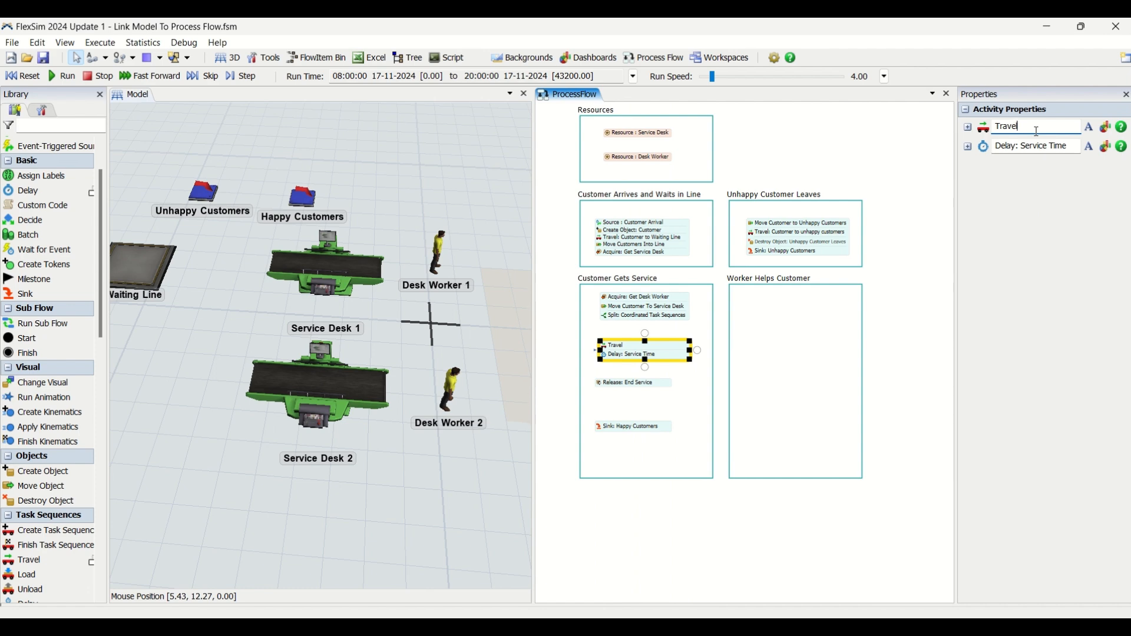
type(": Customer To Servic")
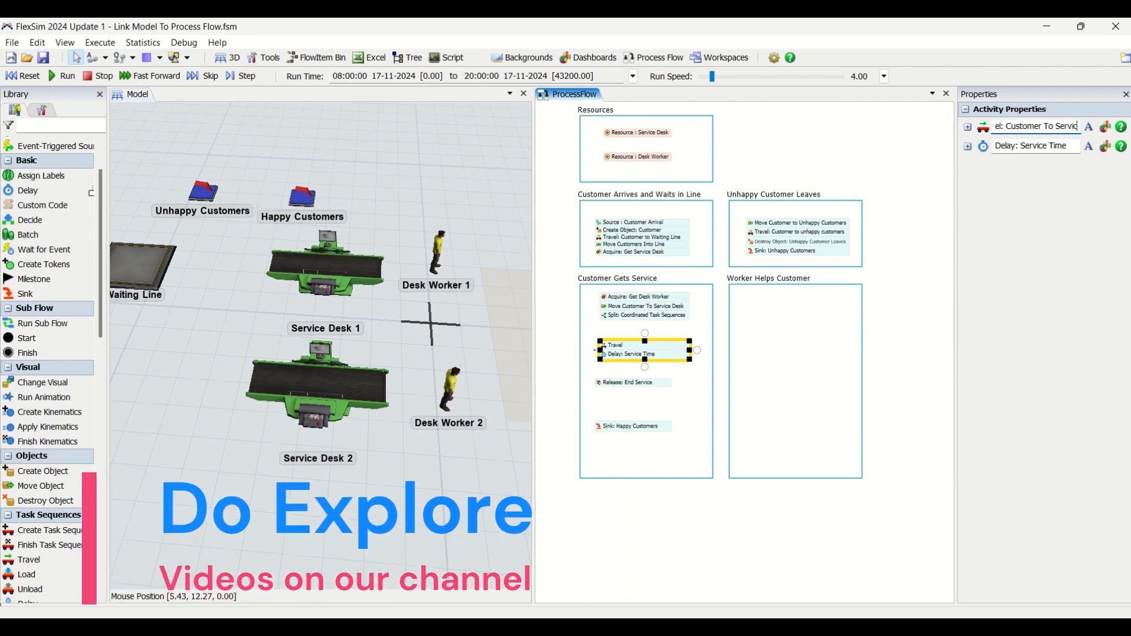
type("e Desk")
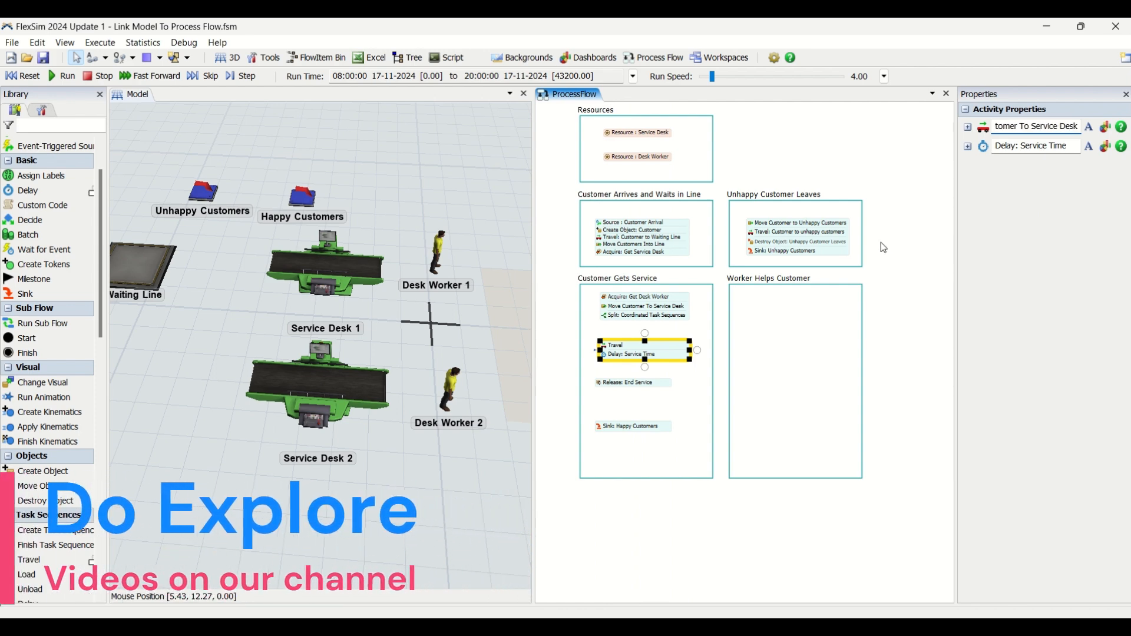
left_click(686, 380)
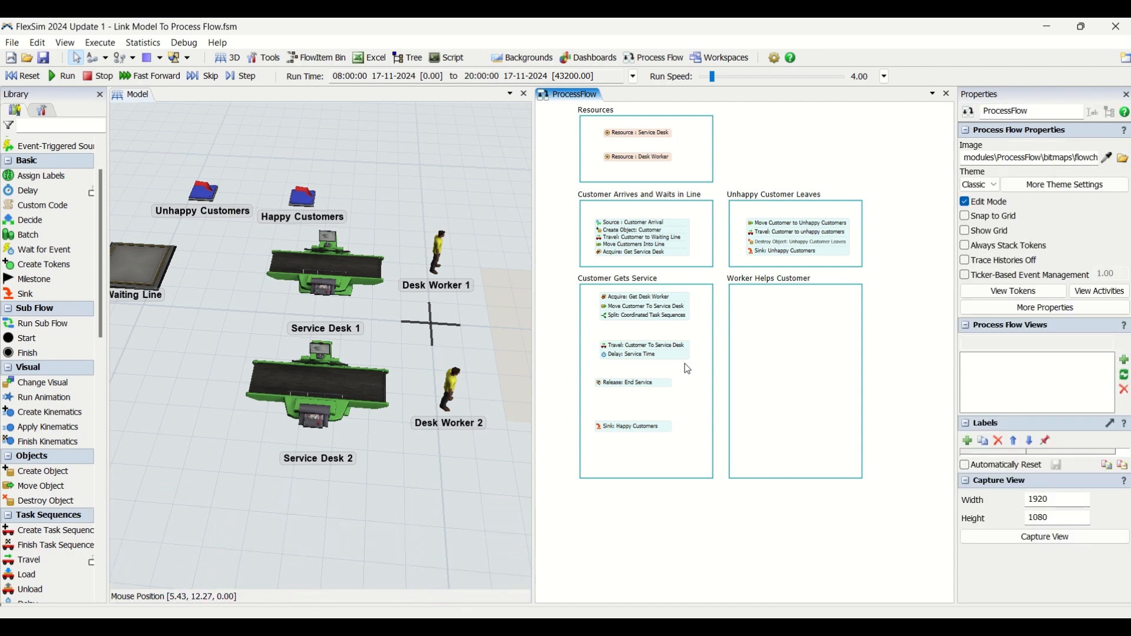
- Add a Synchronize activity below Delay: Service Time, stretch it across into Worker Helps Customer, and shift Release: End Service down beneath it
double_click(683, 380)
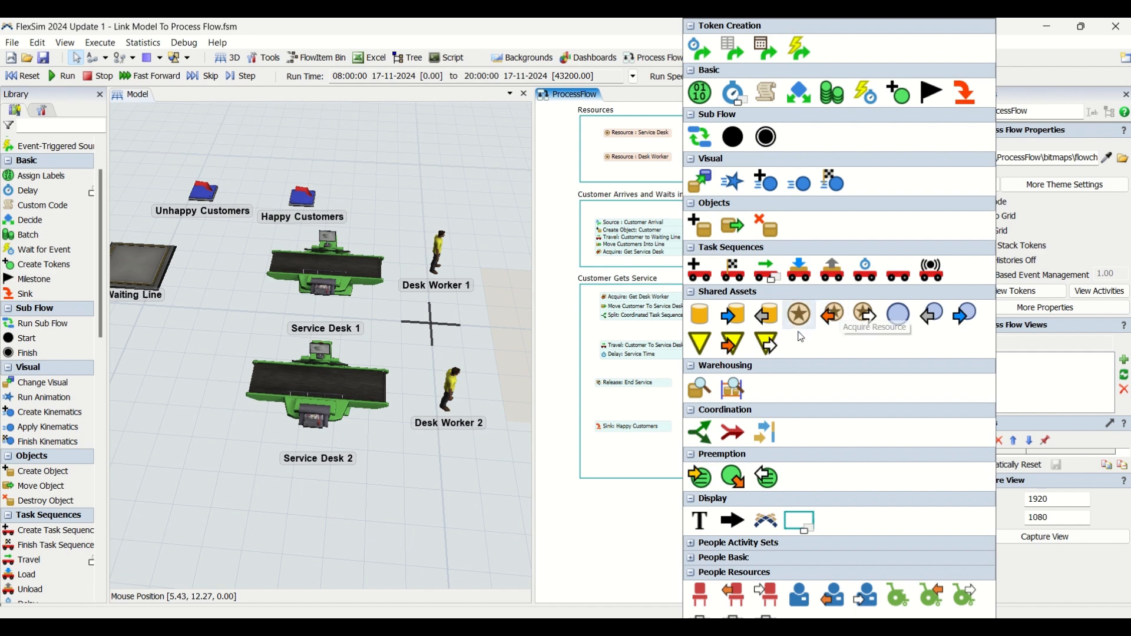
left_click(763, 434)
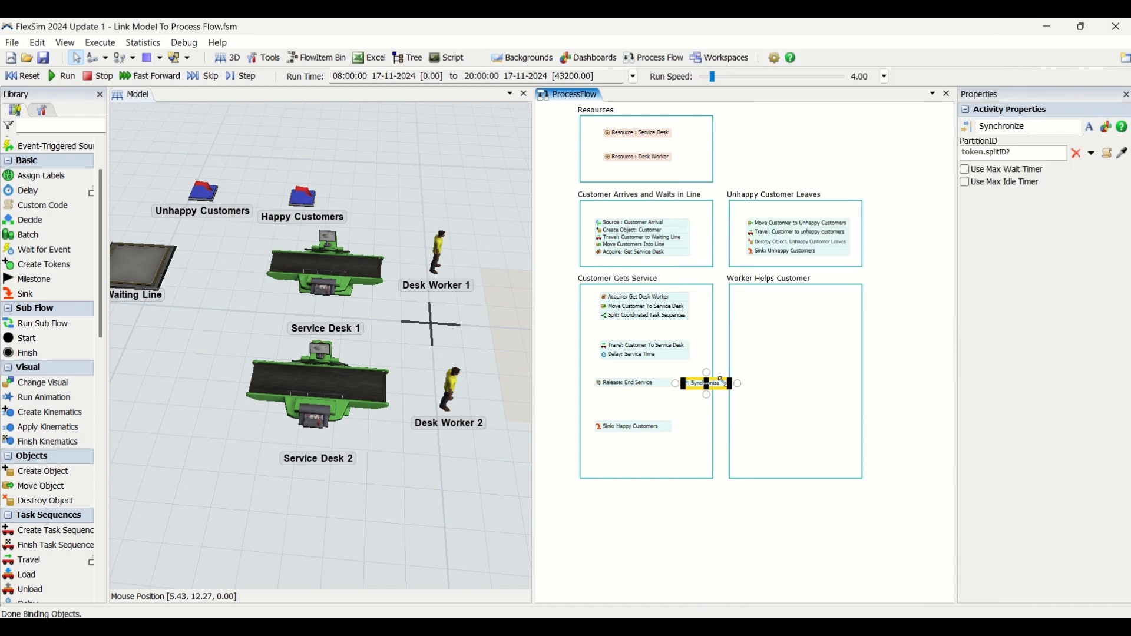
left_click_drag(720, 380, 813, 381)
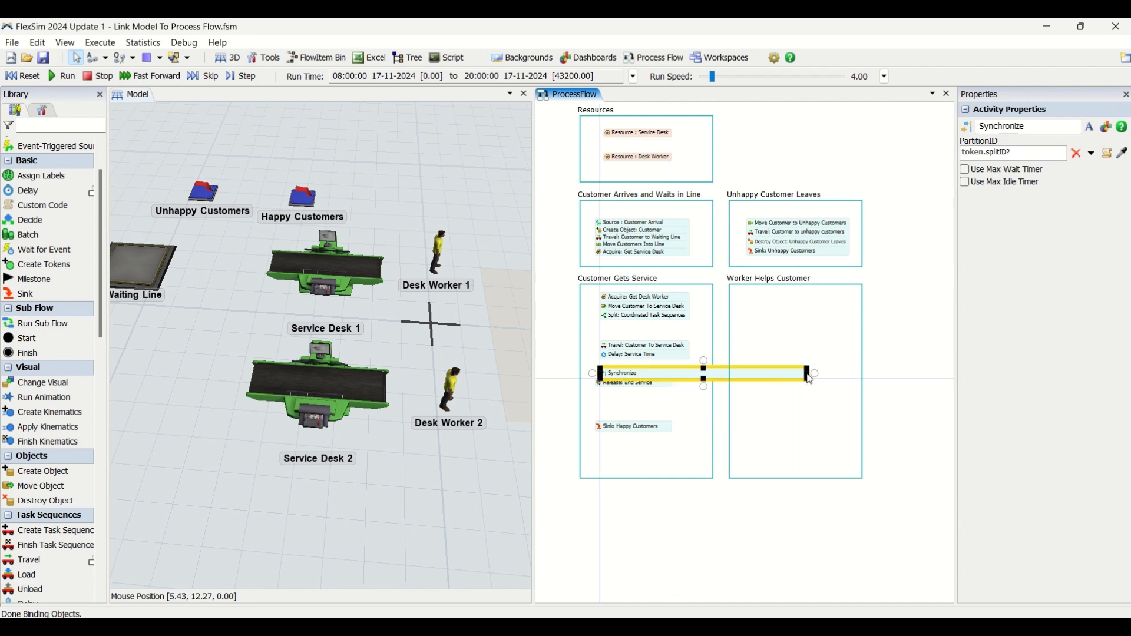
left_click(666, 389)
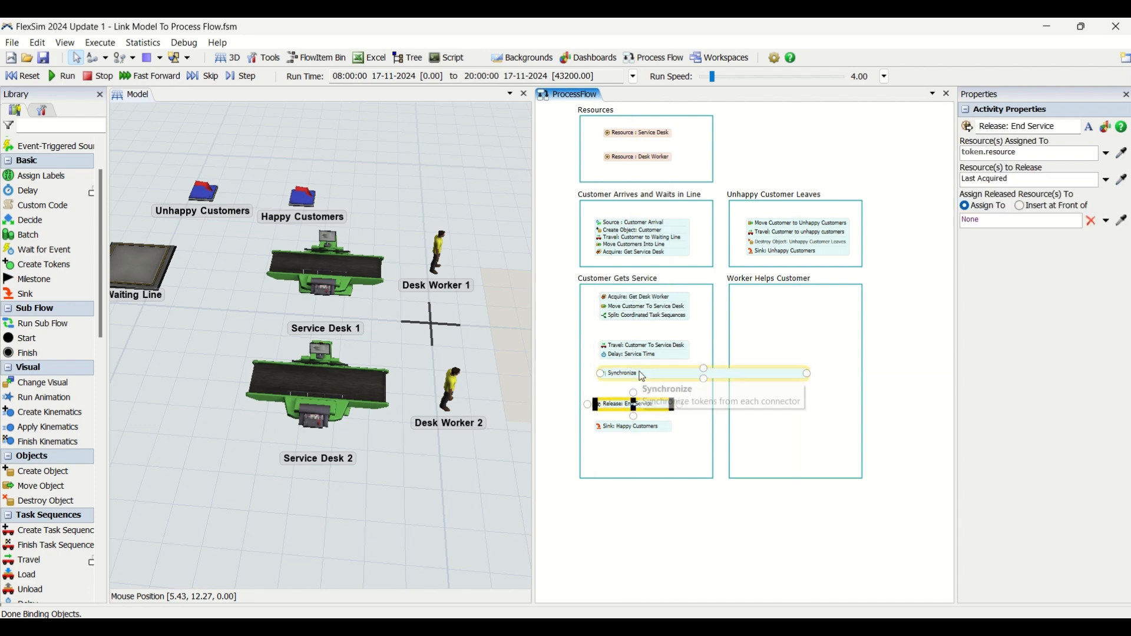
- Rename the Synchronize activity "Synchronize: Desk Worker With Customer" and align Release: End Service with the activities above it
left_click(642, 377)
double_click(643, 377)
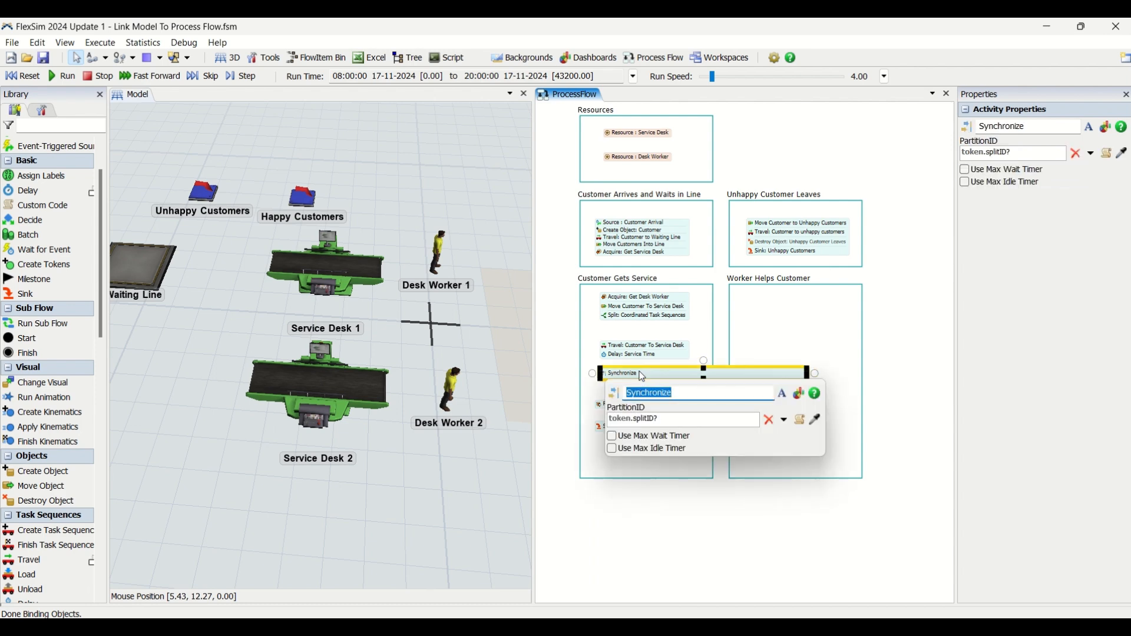
left_click(685, 395)
type("Desk Worker With Customer")
key("Return")
left_click(655, 381)
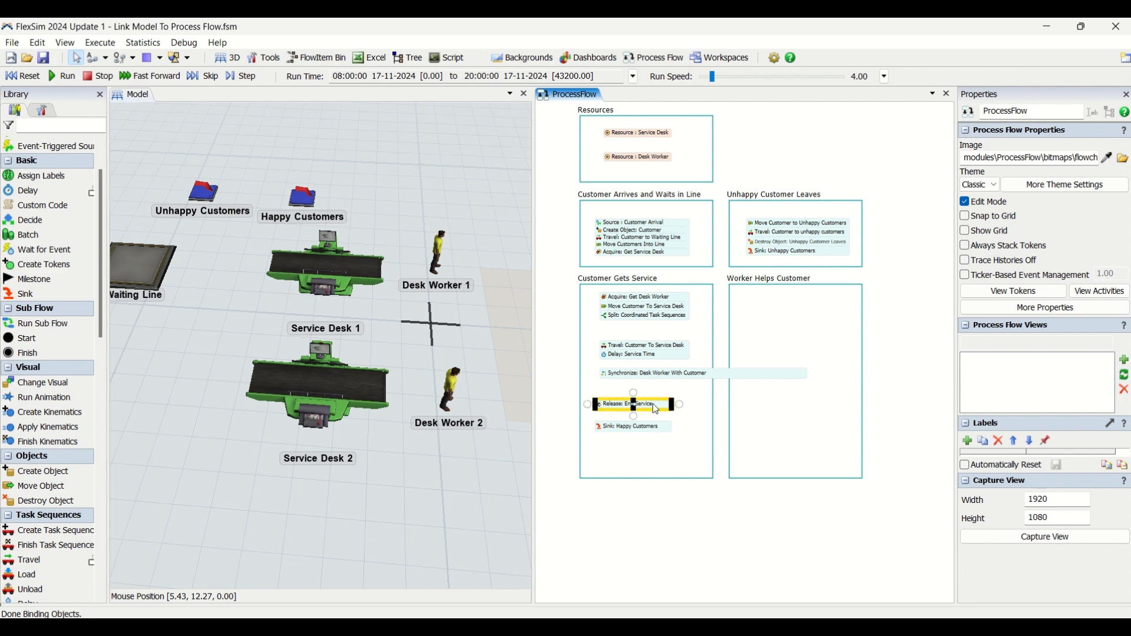
left_click_drag(653, 404, 657, 400)
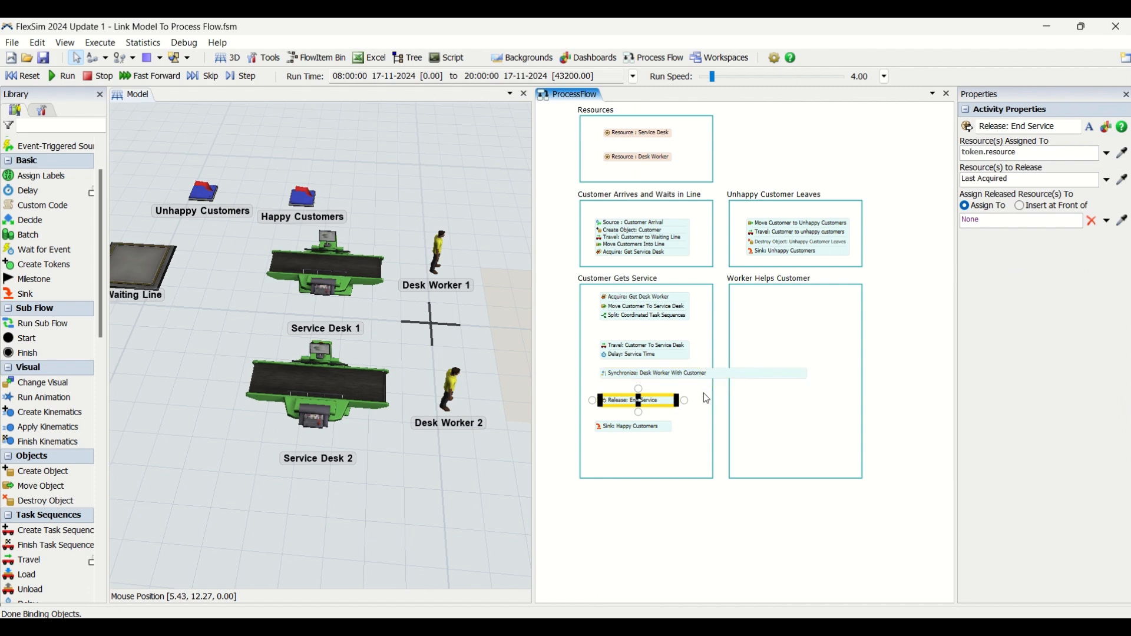
- Add a Travel activity in the Worker Helps Customer container and name it "Travel: Customers to Happy Customer"
double_click(789, 400)
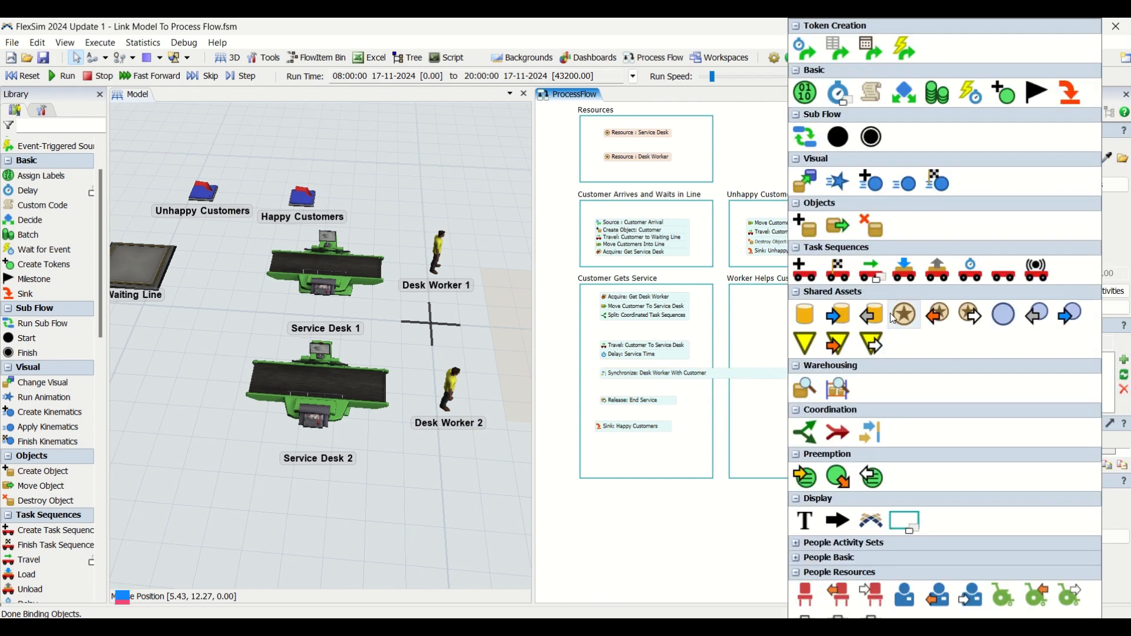
left_click(871, 269)
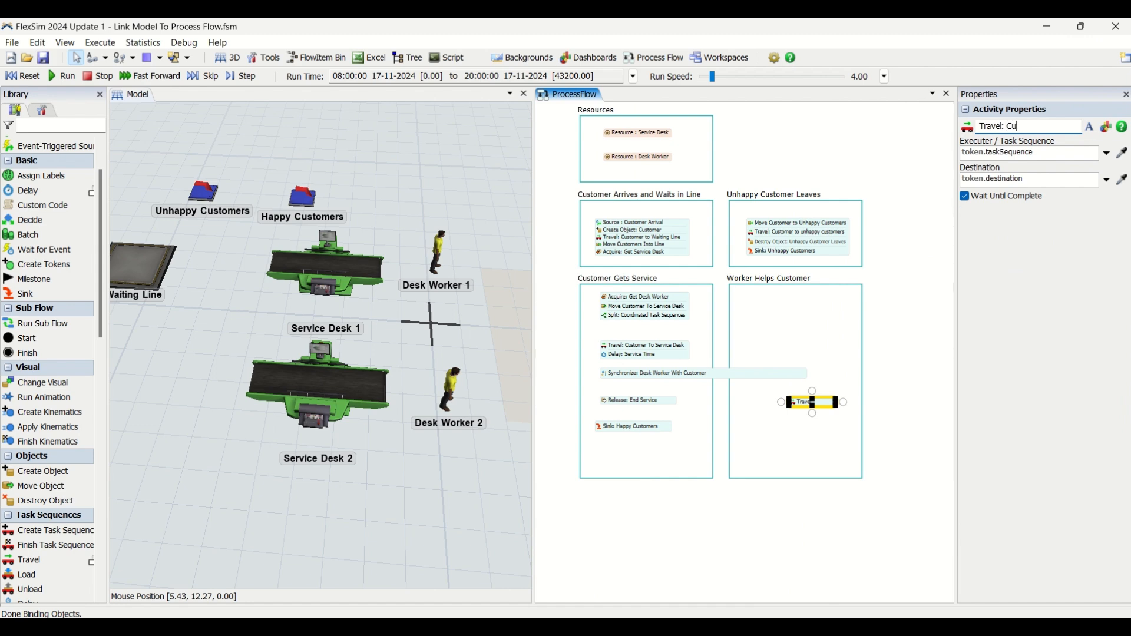
type("mers to Happy C")
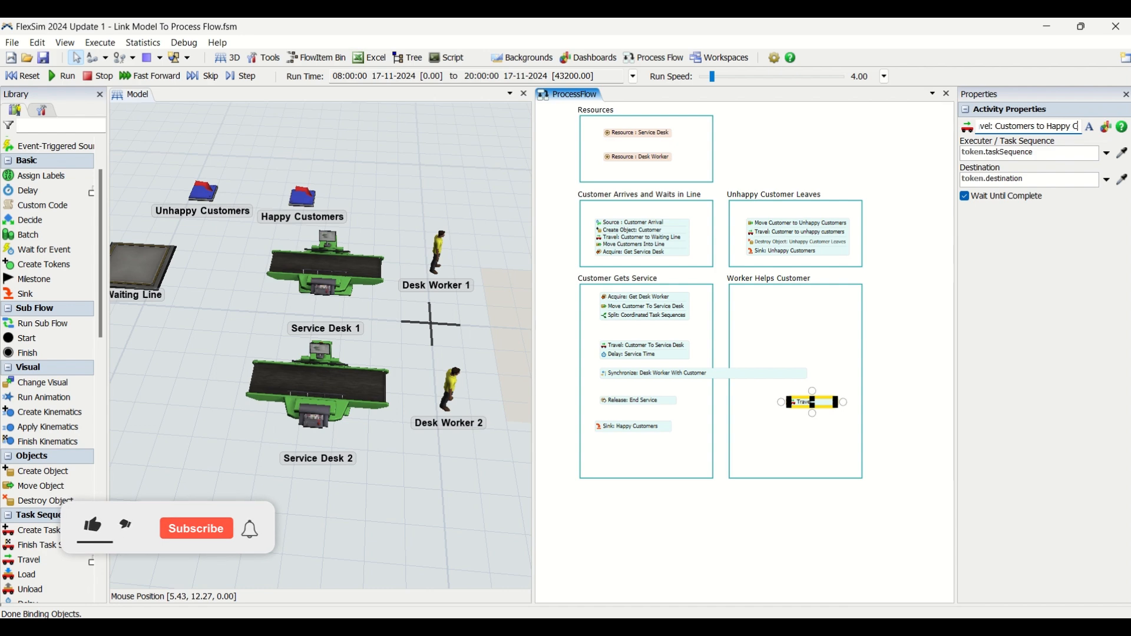
type("ustomer")
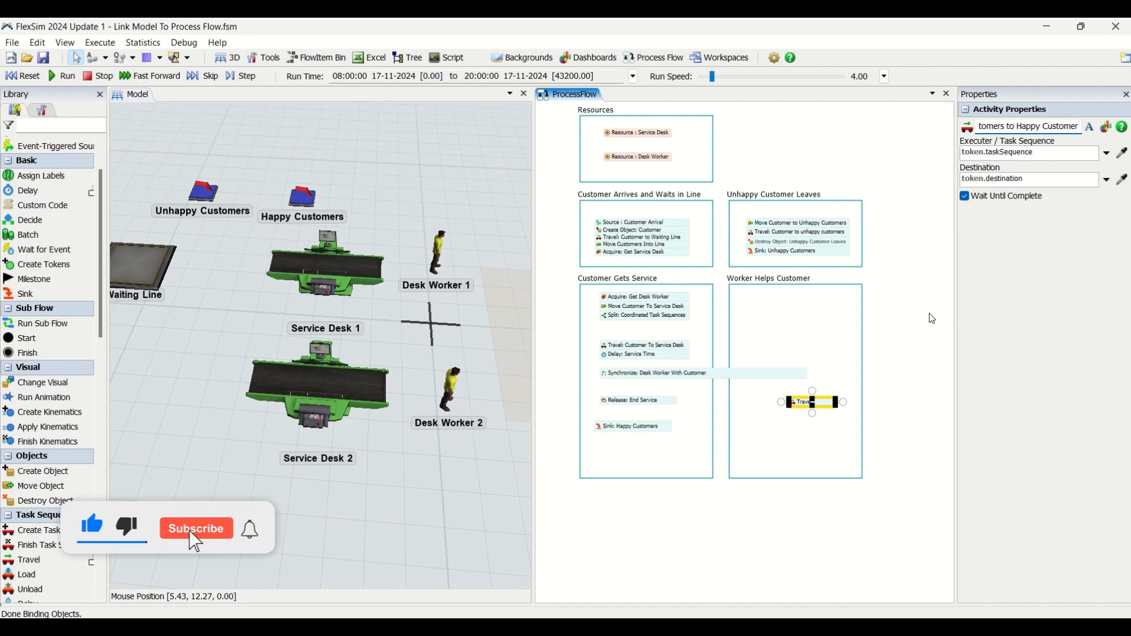
- Move "Travel: Customers to Happy Customer" into Customer Gets Service, stack it directly below Release: End Service, and align the block with the activities above
left_click_drag(803, 404, 641, 400)
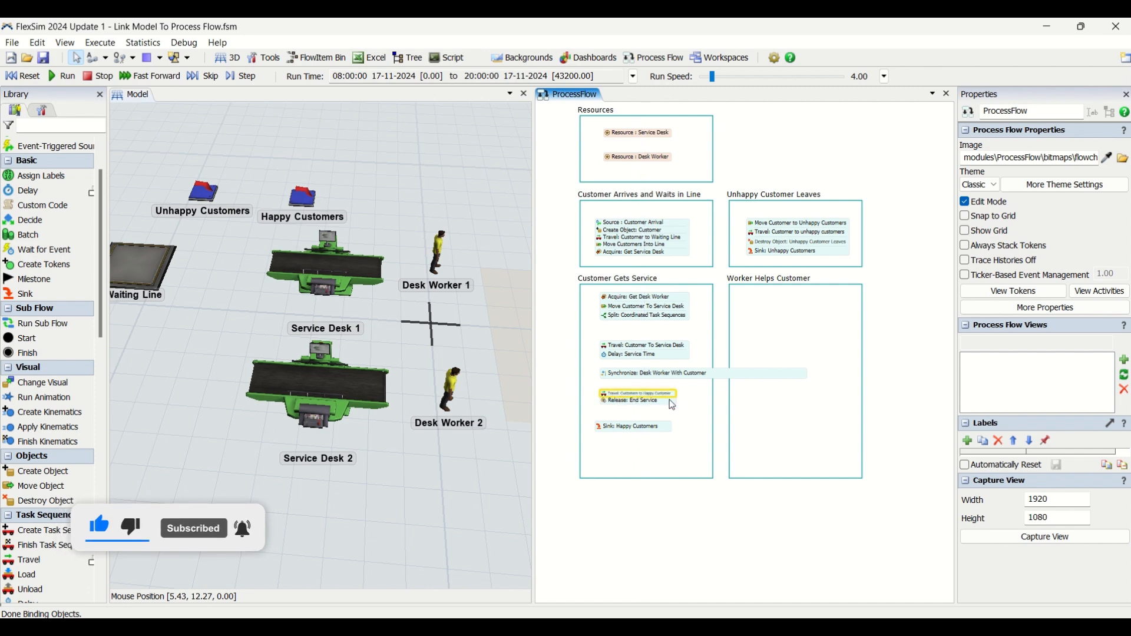
left_click(669, 399)
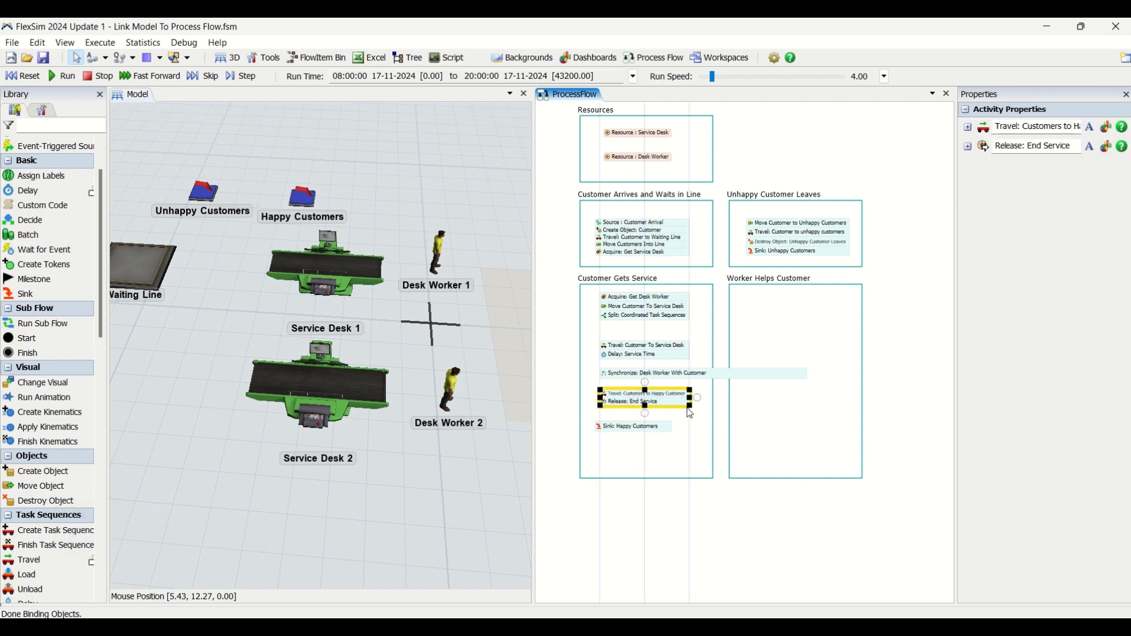
left_click_drag(668, 400, 669, 402)
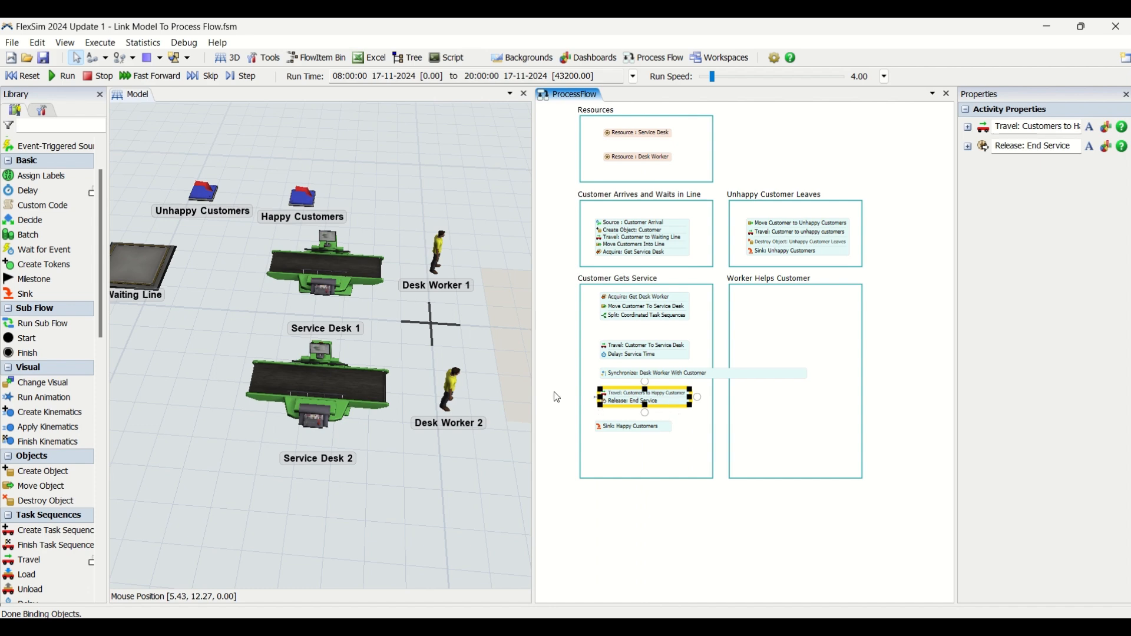
left_click_drag(598, 402, 630, 401)
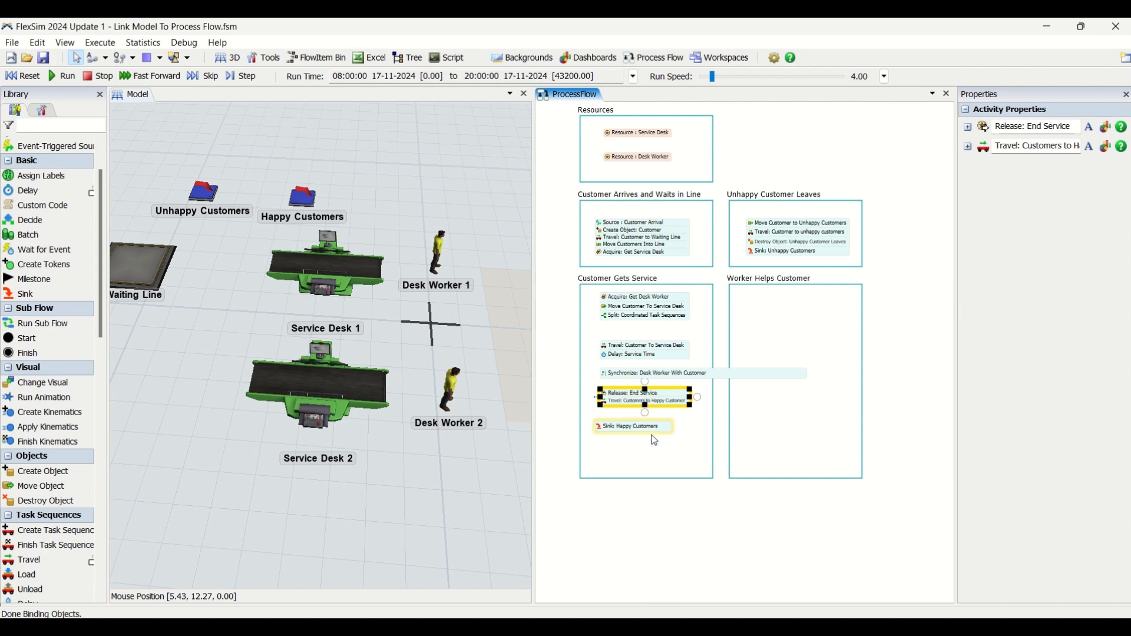
- Shift Sink: Happy Customers to the bottom of its container and place a copy of the Synchronize activity below the Release and Travel block
left_click_drag(648, 428, 655, 478)
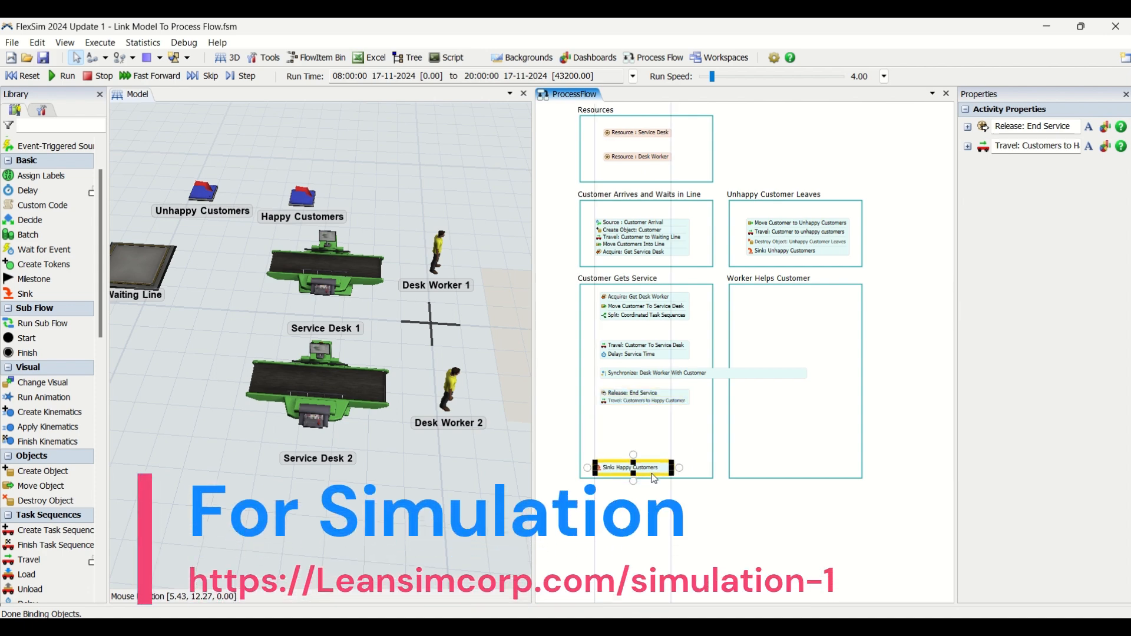
left_click(651, 373)
key("ctrl+c")
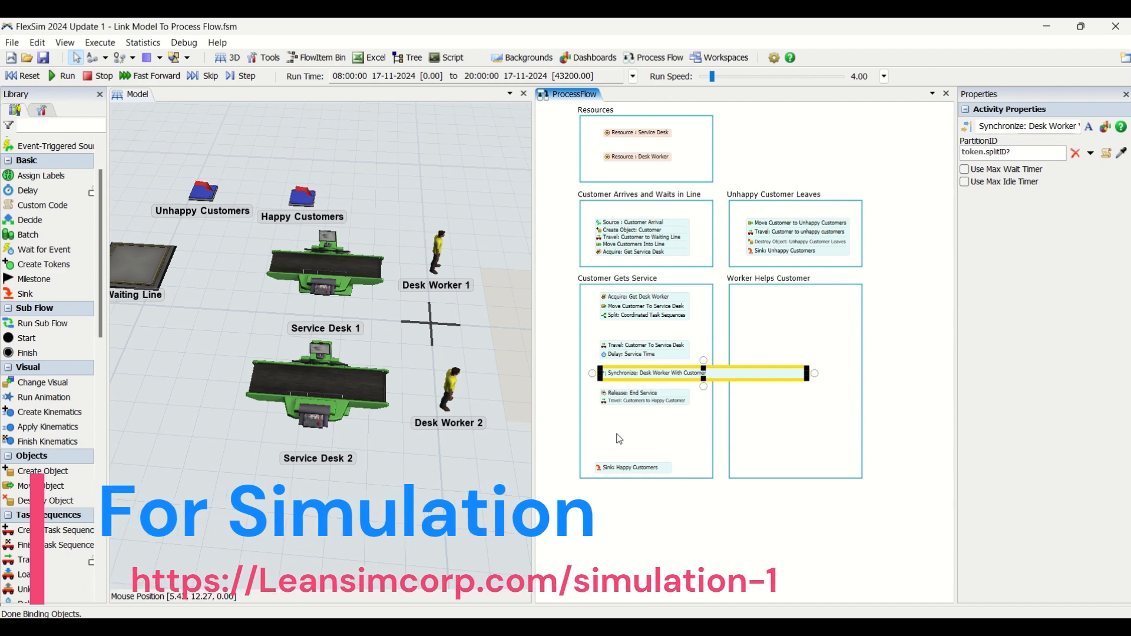
key("ctrl+v")
left_click_drag(640, 439, 640, 432)
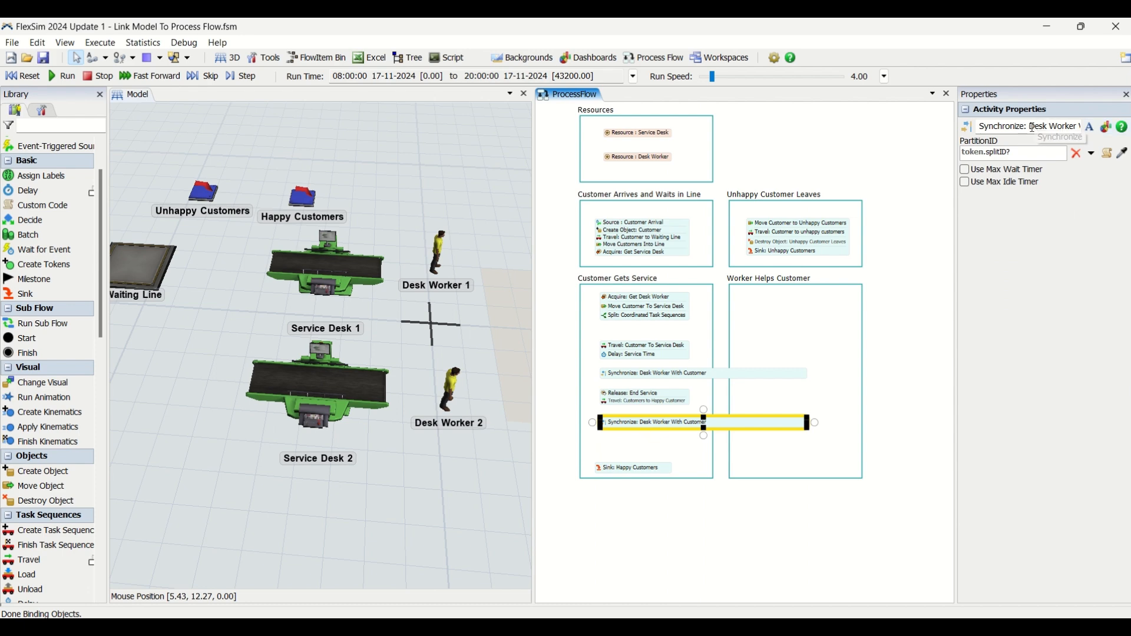
- Rename the copied Synchronize activity "Synchronize: Worker and Customer Finish"
triple_click(1053, 129)
type("C")
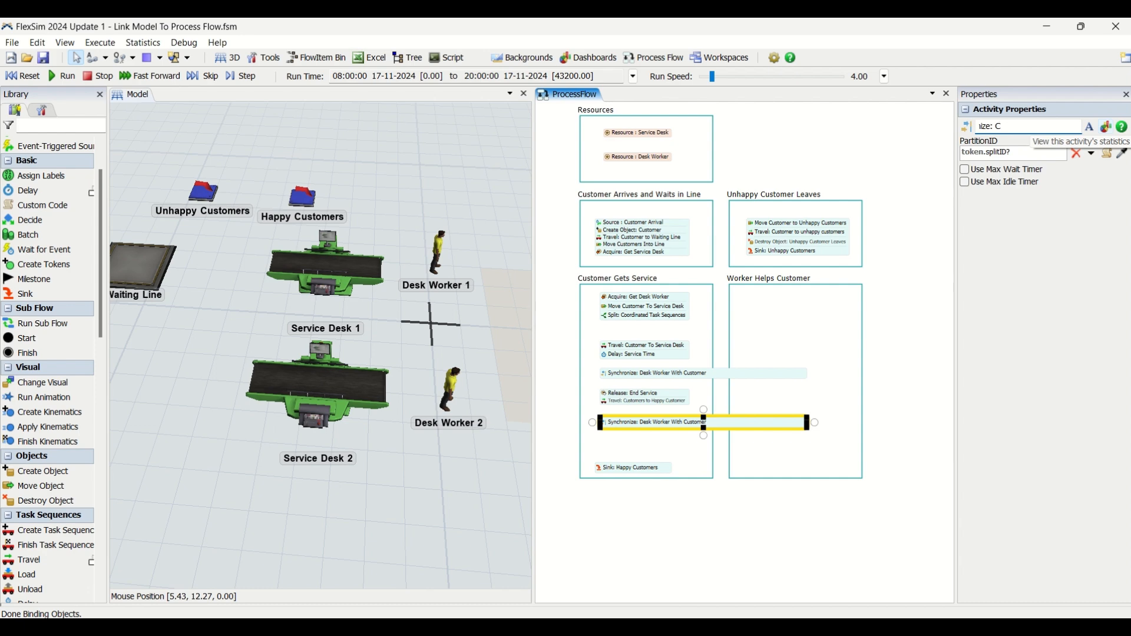
type("Worker and C")
type("ustomer")
type(" Finish")
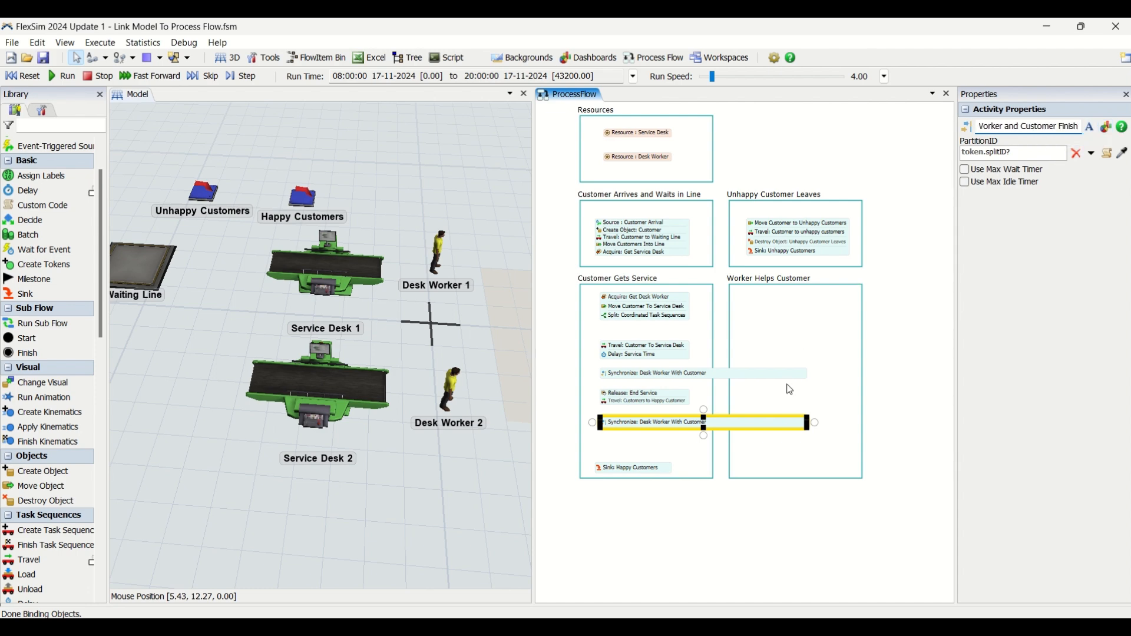
left_click(708, 443)
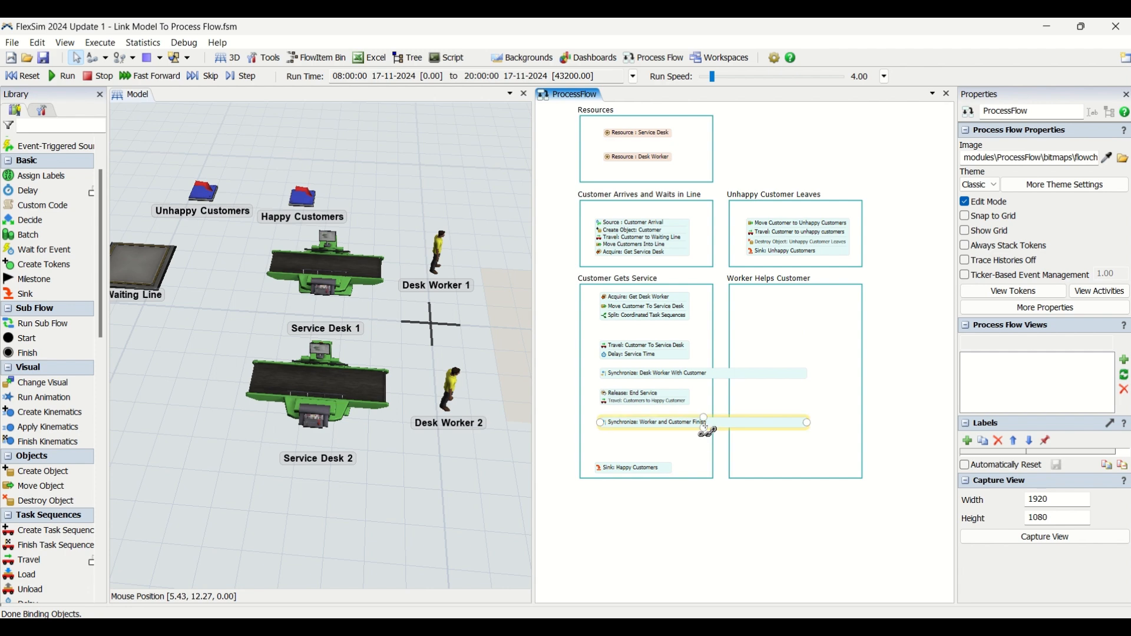
- Add a Release activity, stack it directly above Sink: Happy Customers and name it "Release: Desk Worker"
double_click(643, 449)
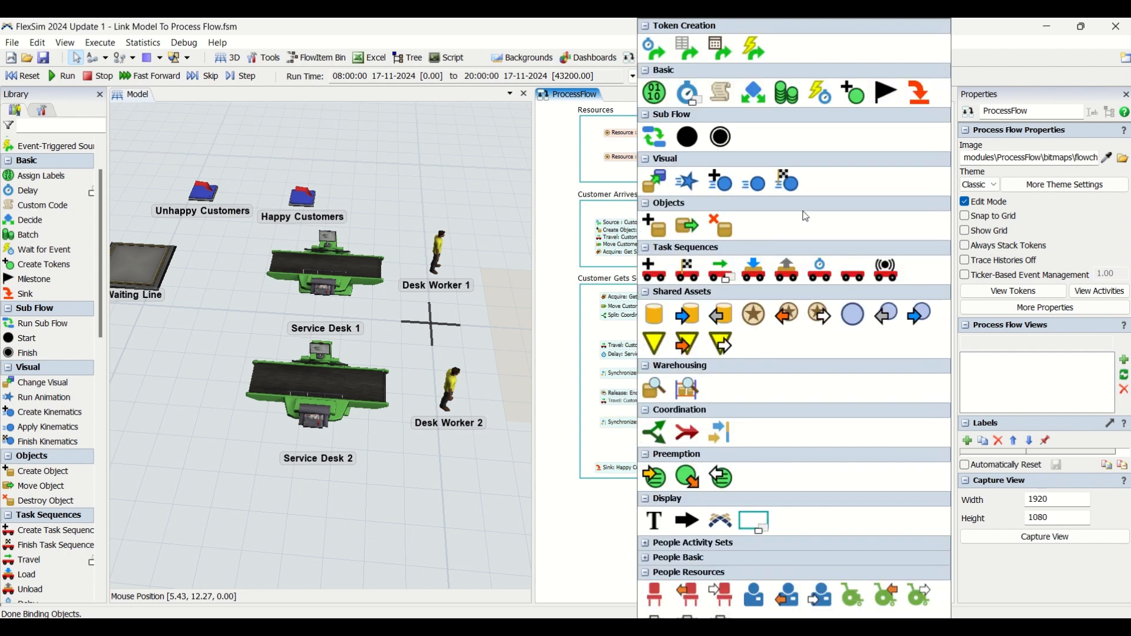
left_click(721, 315)
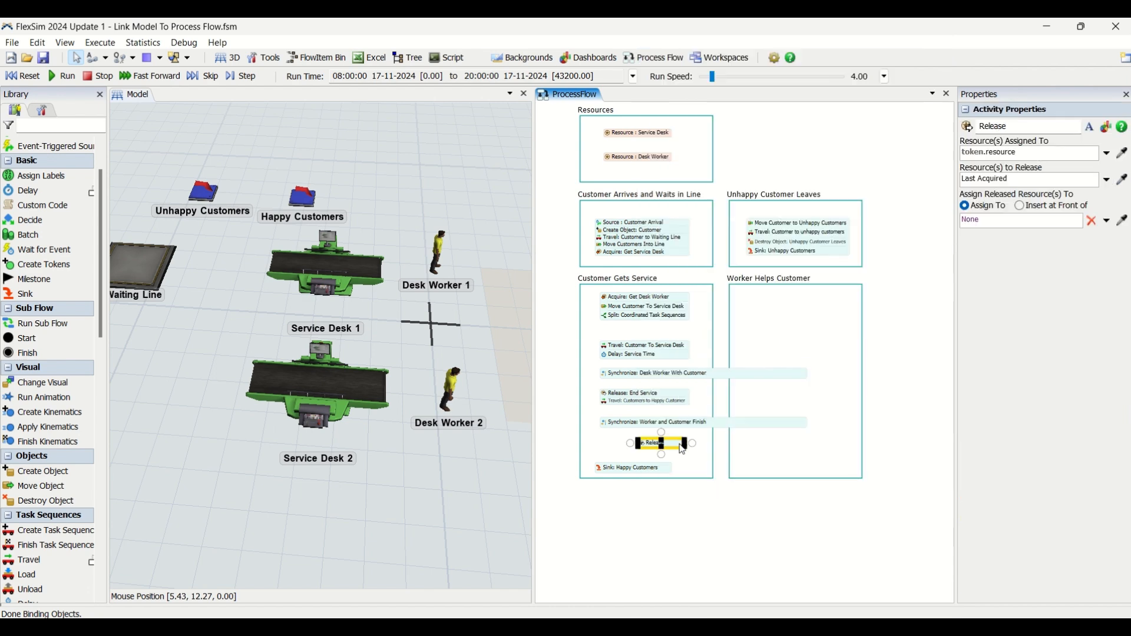
left_click_drag(683, 450, 694, 475)
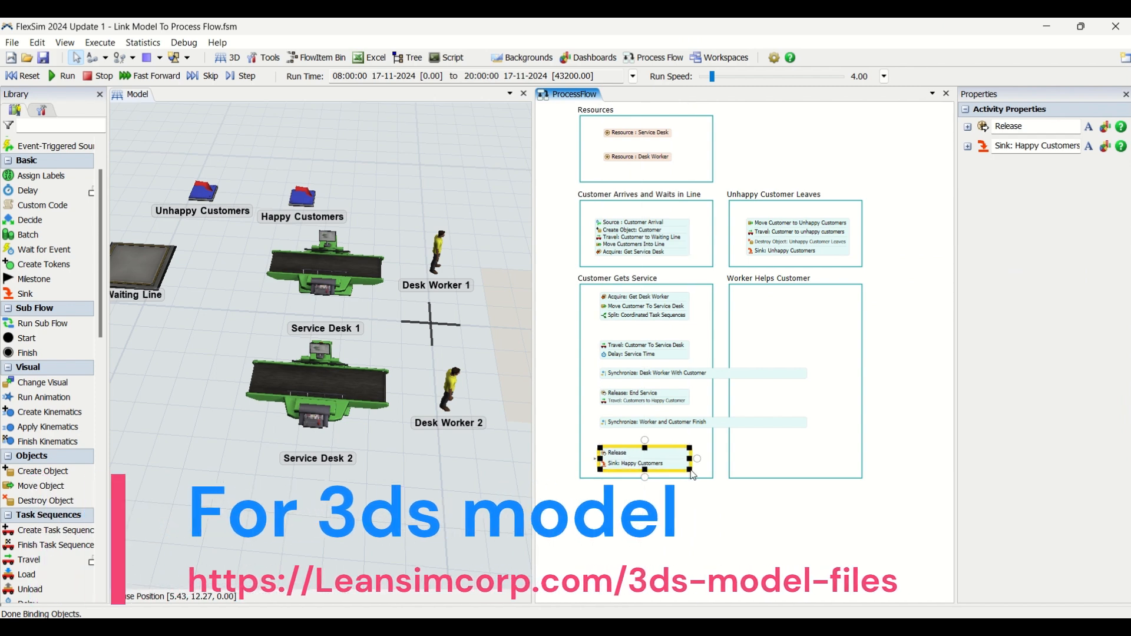
double_click(635, 457)
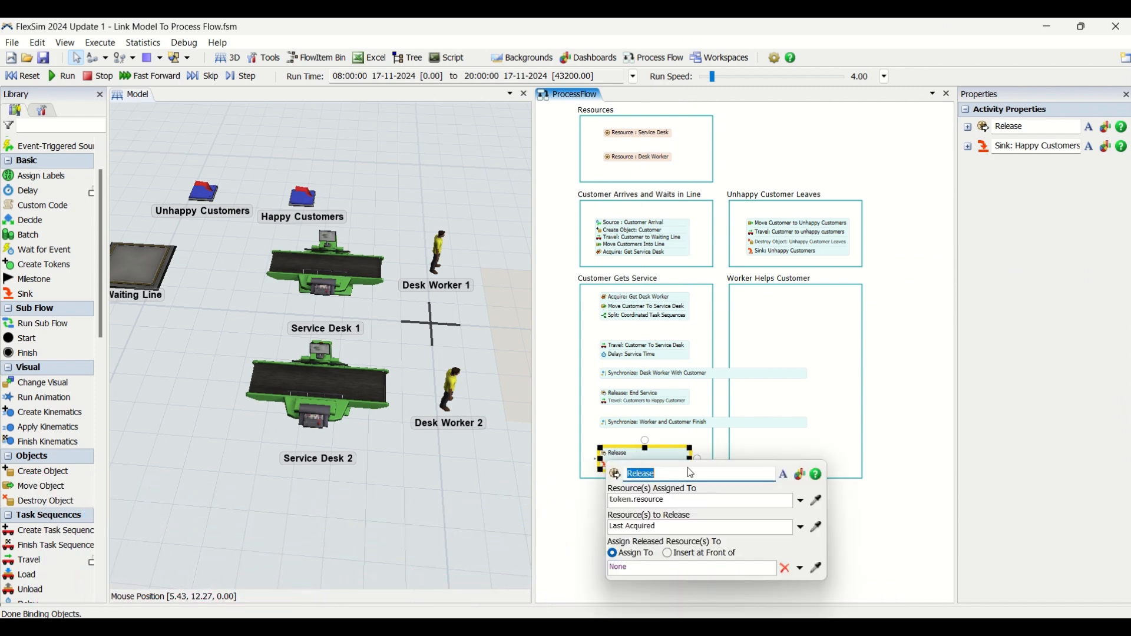
left_click(700, 479)
type(": Desk Wr")
key("BackSpace")
type("orker")
left_click(786, 446)
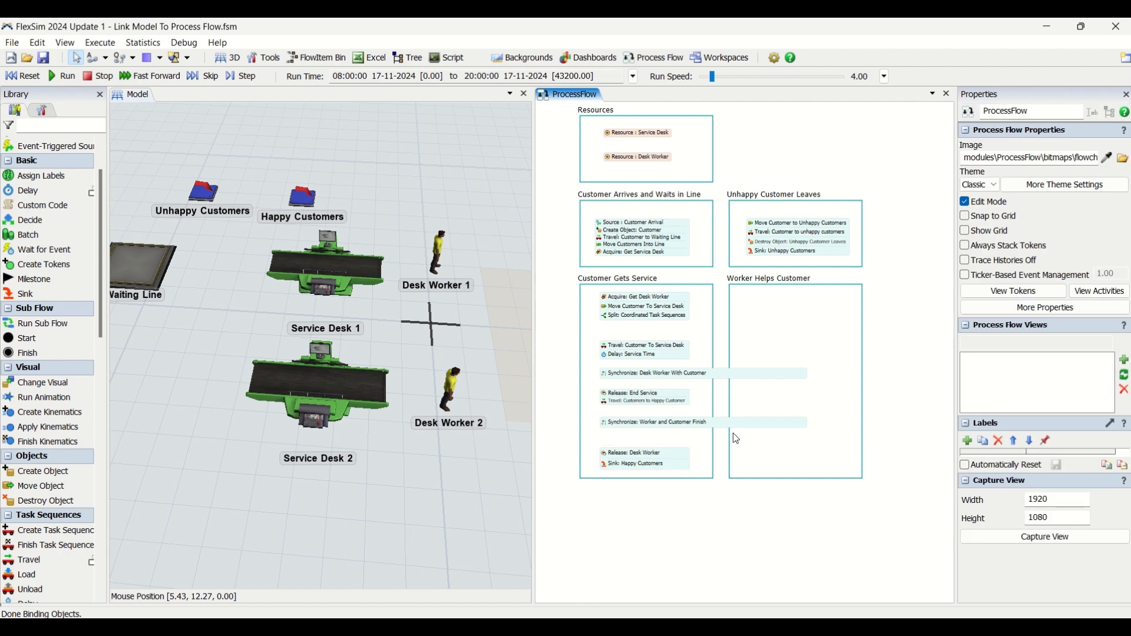
- Add a Destroy Object activity between Release: Desk Worker and Sink: Happy Customers, and name it "Destroy Object: Happy Customer Leave"
double_click(701, 456)
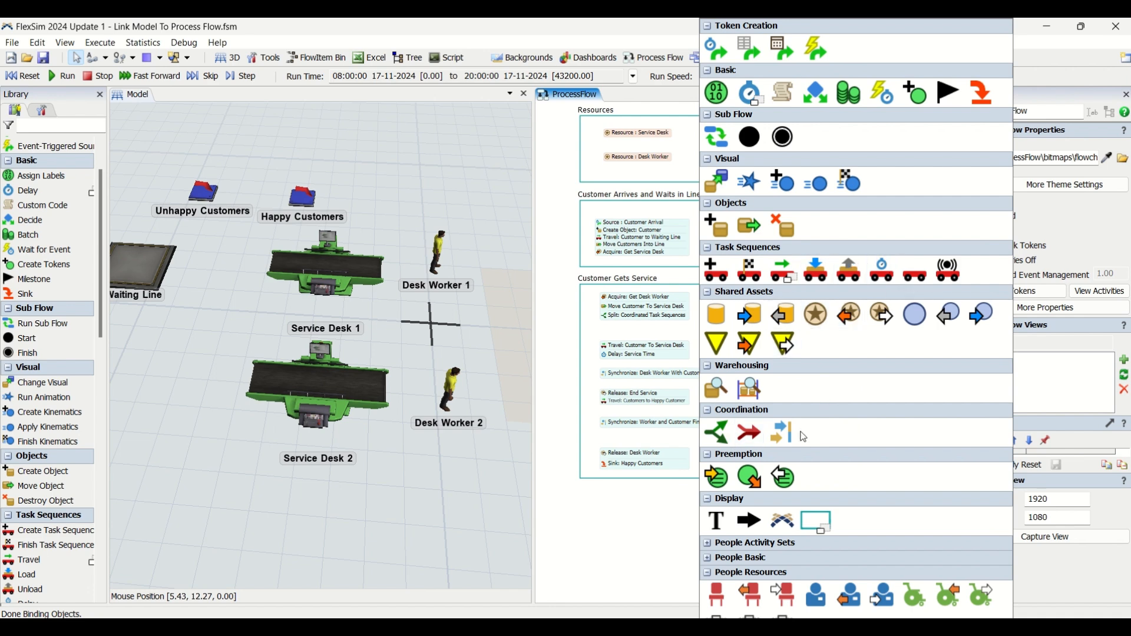
left_click(777, 230)
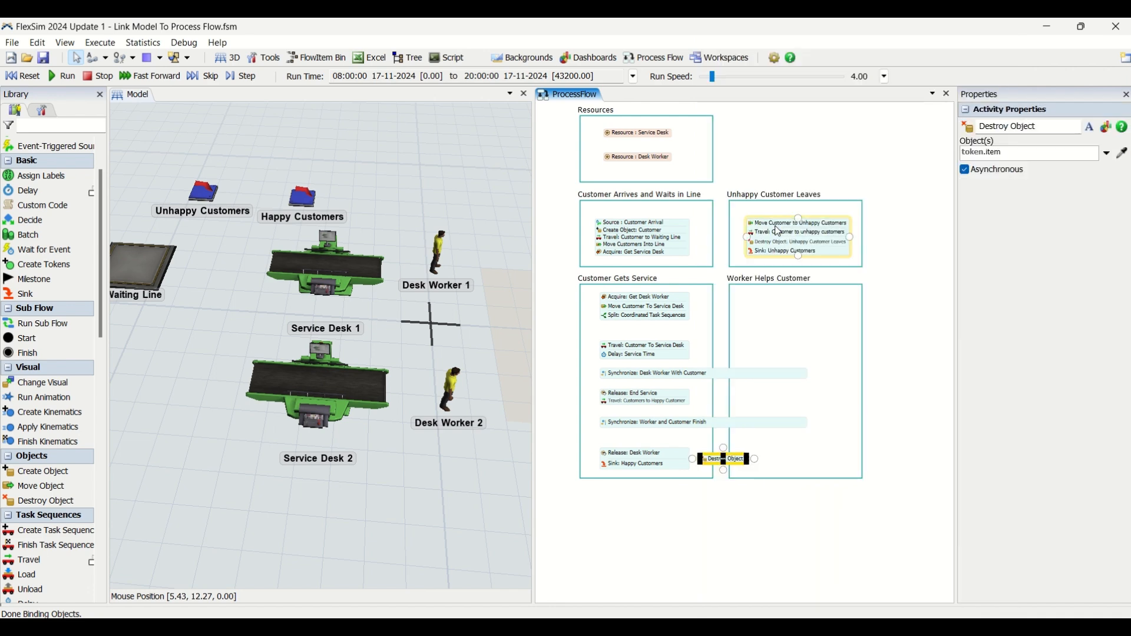
left_click_drag(698, 464, 662, 462)
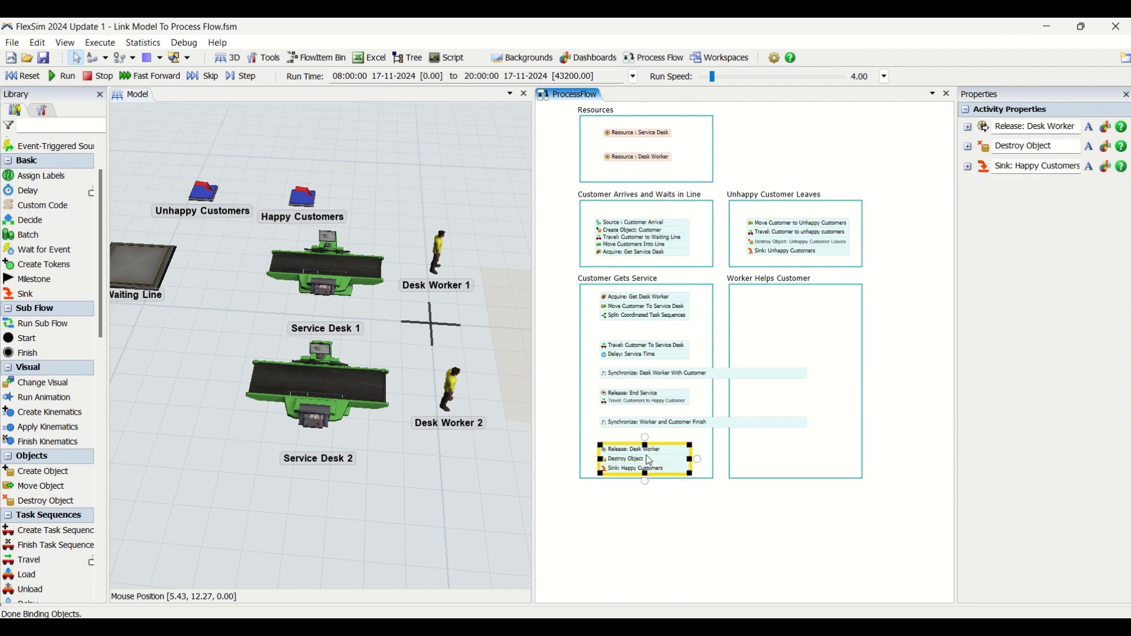
left_click(1067, 146)
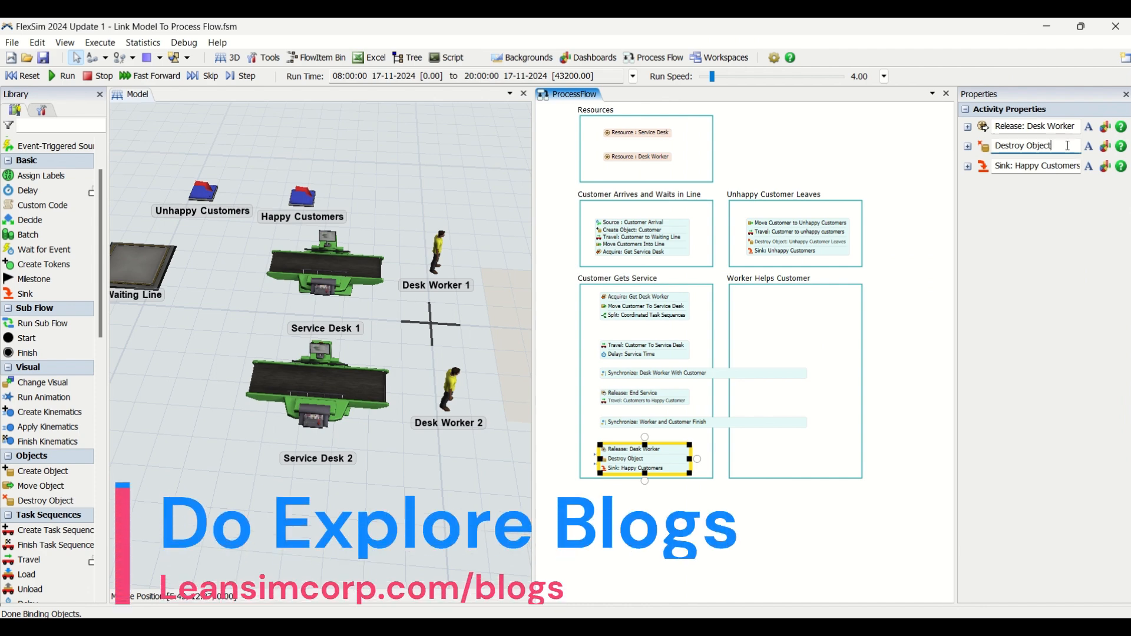
type(": Ha")
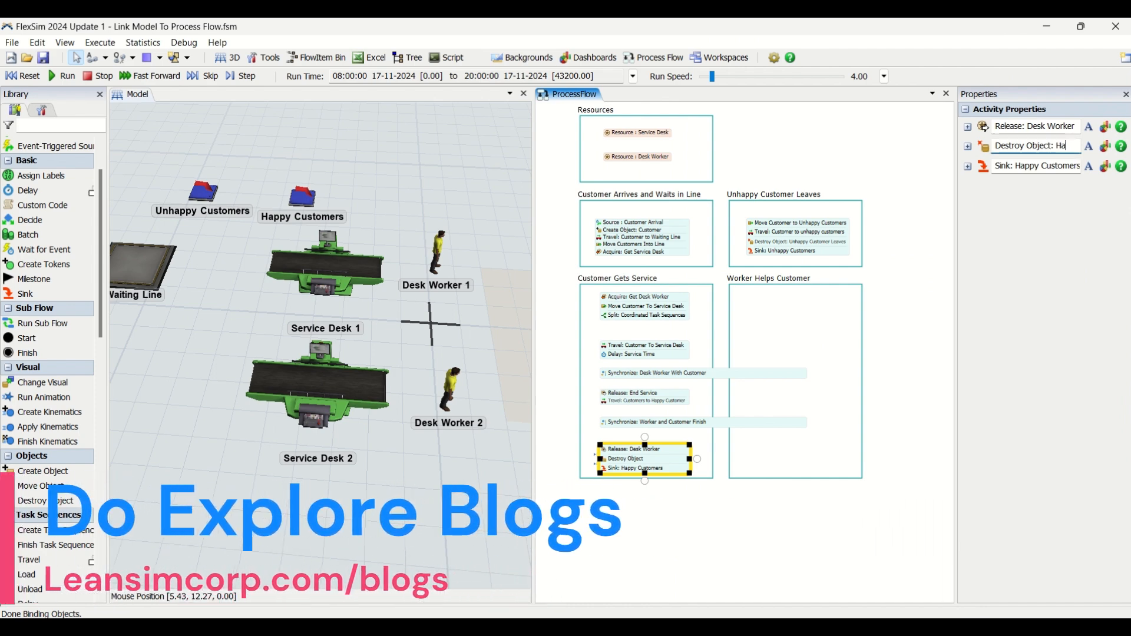
type("ppy Customer")
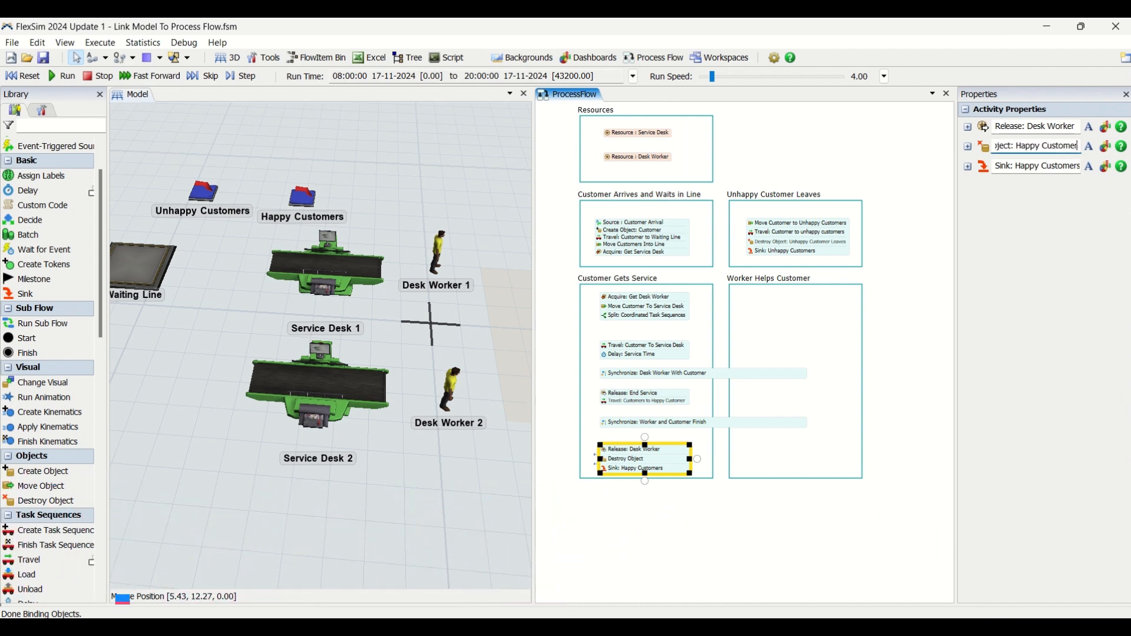
type("s Leave")
key("Return")
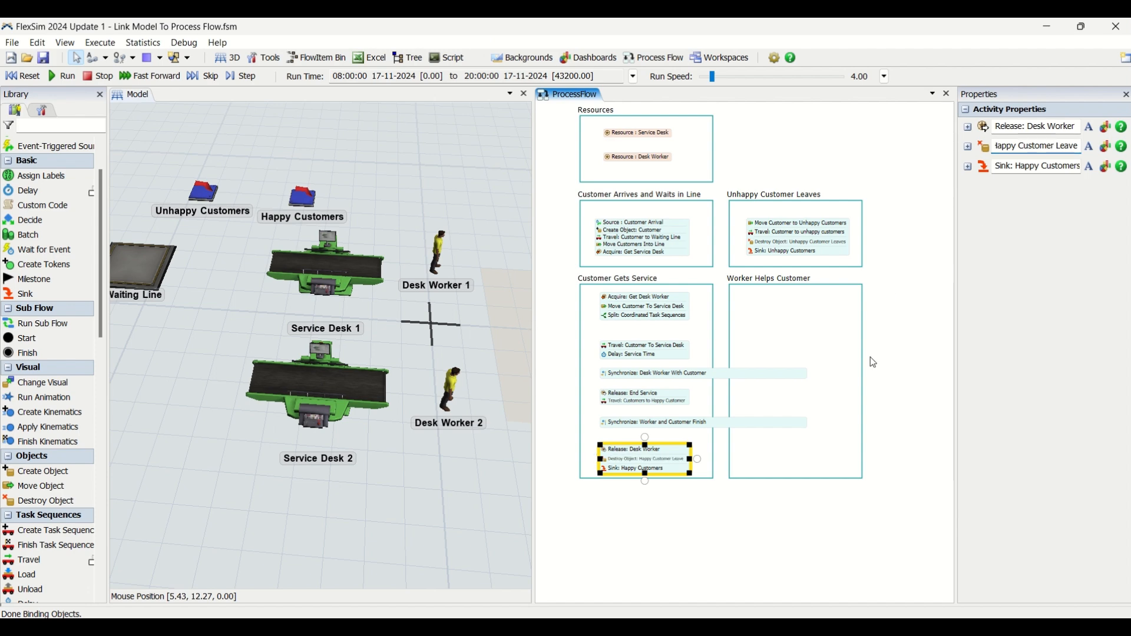
left_click(870, 357)
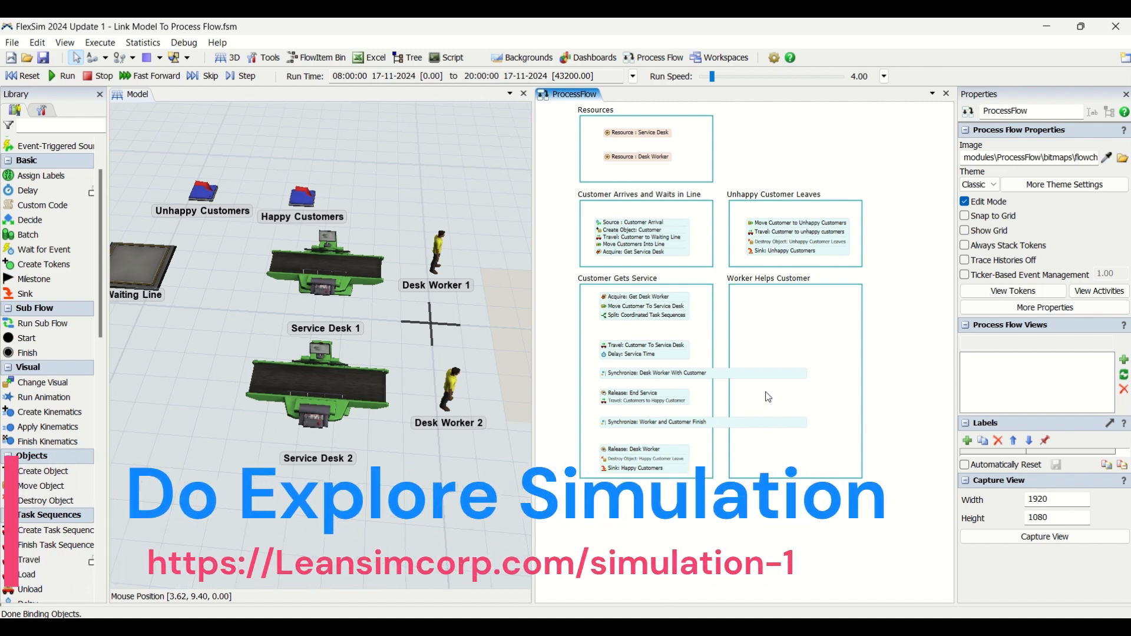
- Add a Travel To Object activity in Worker Helps Customer, name it "Travel: Desk Worker to Service Desk" and widen it to fit the name
double_click(746, 339)
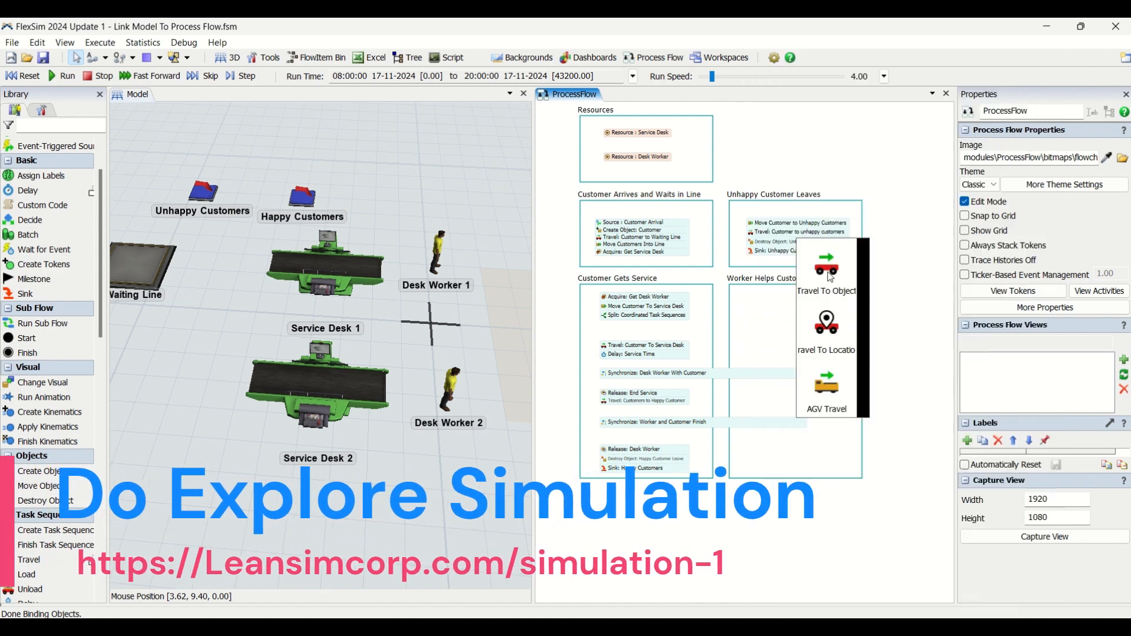
left_click(831, 273)
left_click(831, 273)
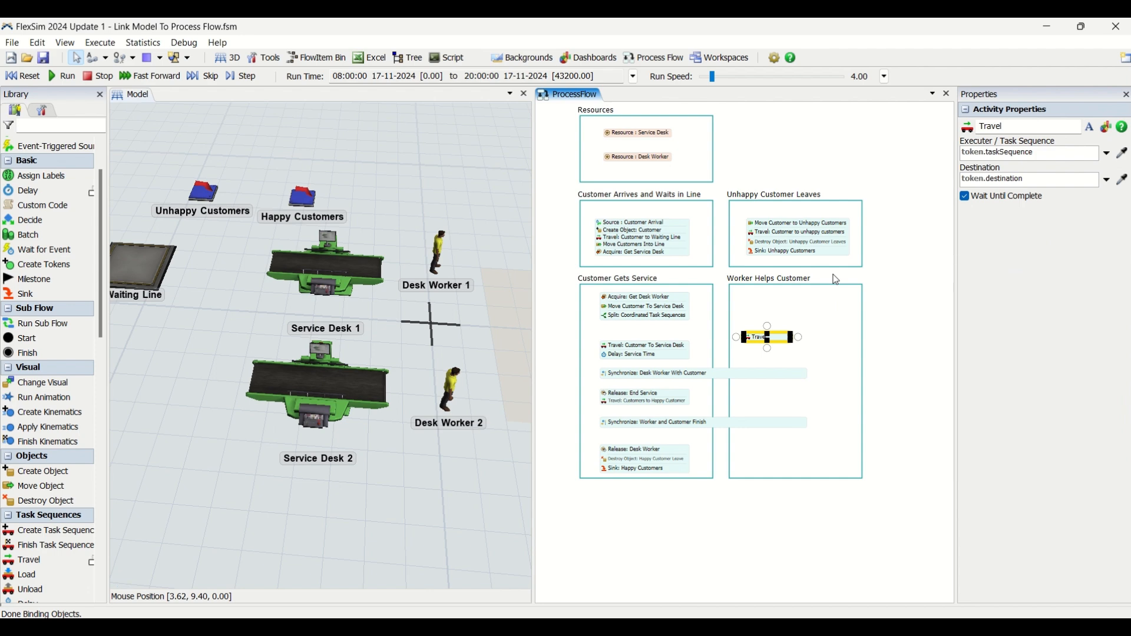
left_click(1010, 127)
type(": Desk W")
type("orker to Service Desk")
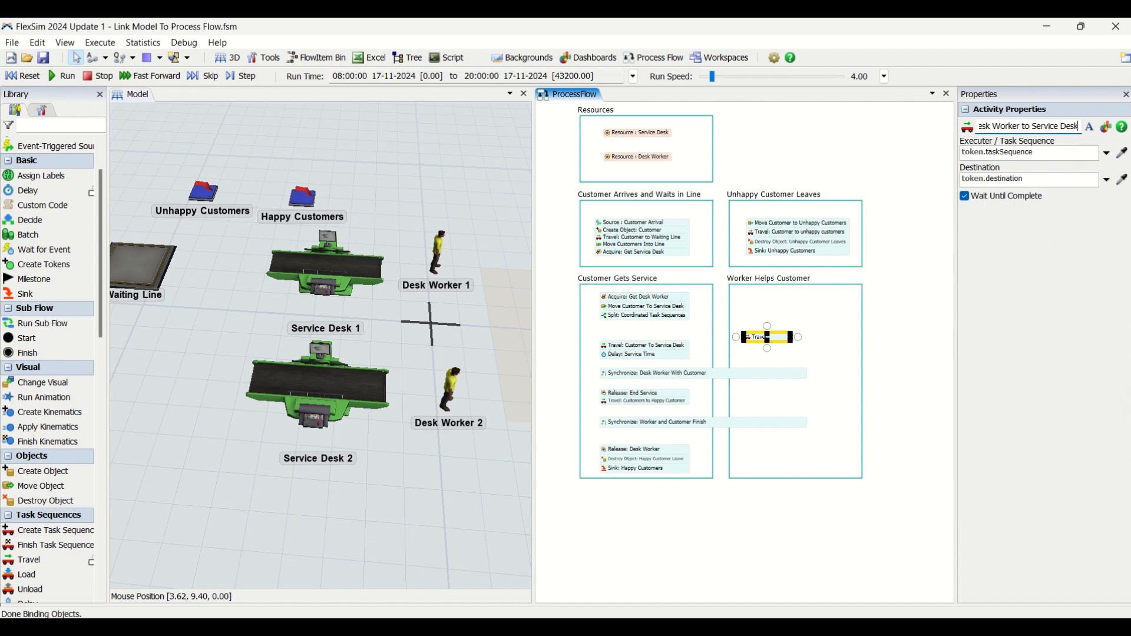
left_click(822, 357)
left_click(776, 338)
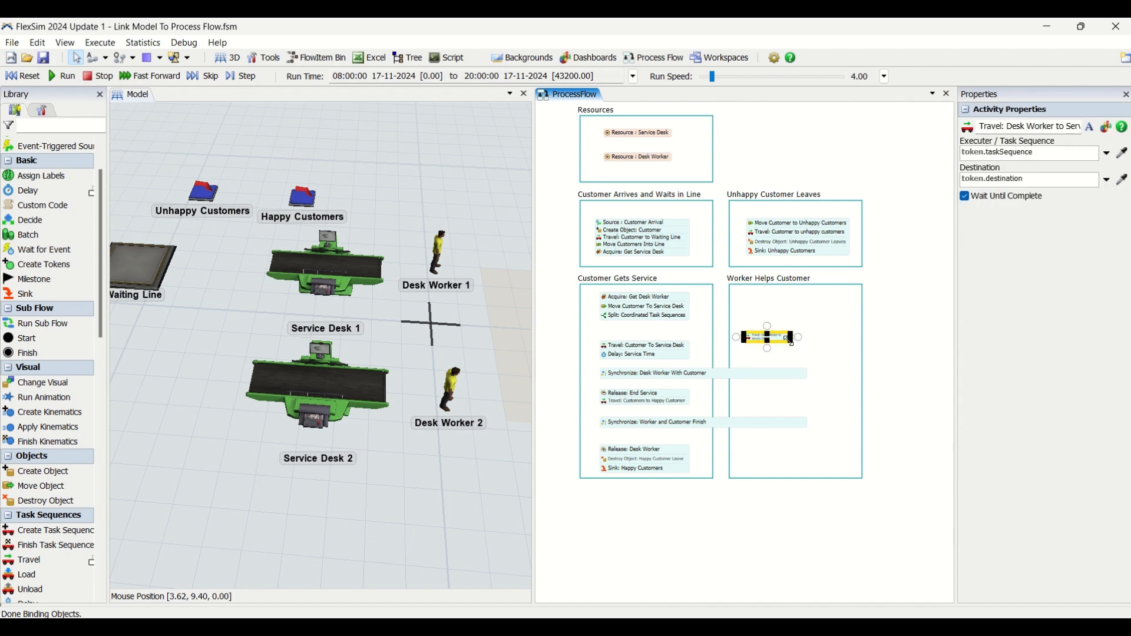
left_click_drag(791, 338, 852, 346)
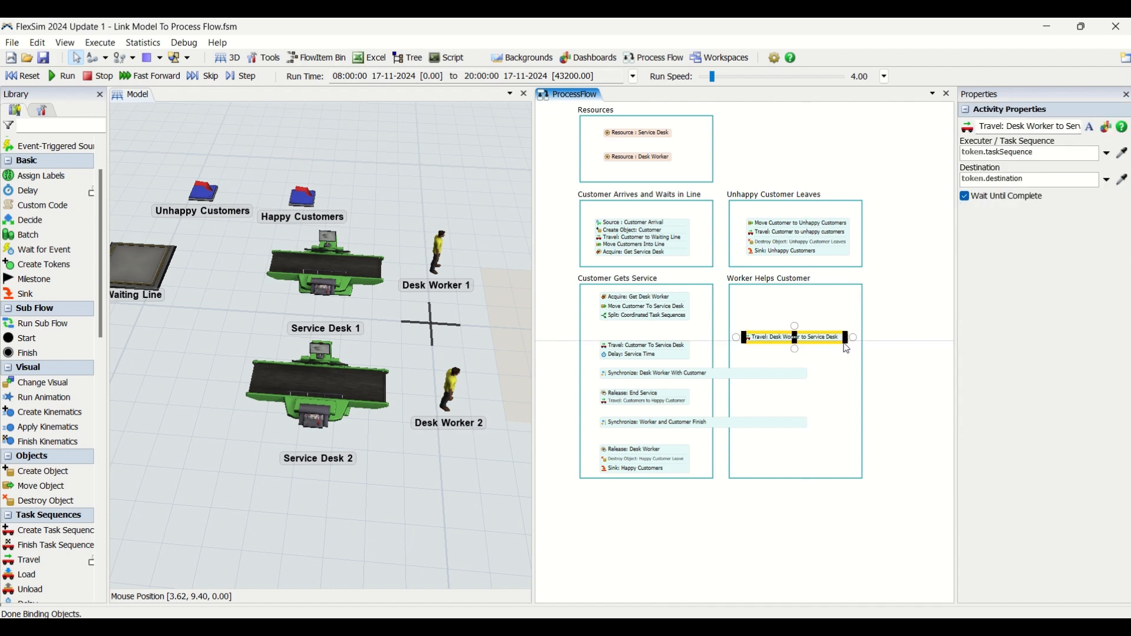
left_click(927, 344)
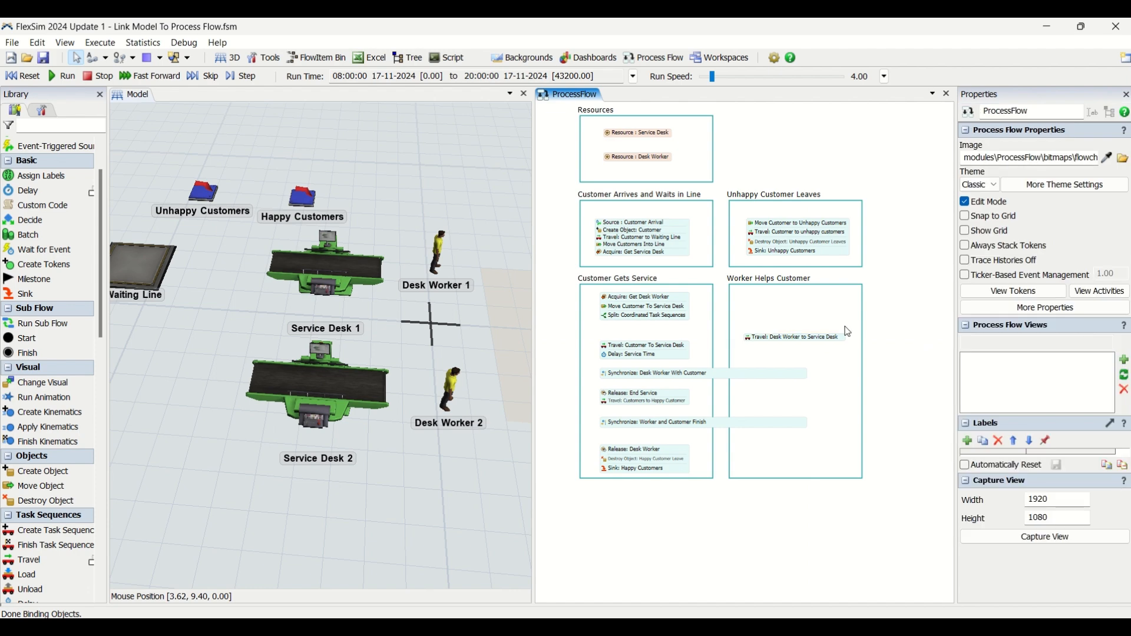
- Place a copy of the desk worker's Travel activity between the two Synchronize activities and rename it "Travel: Desk Worker to Back Room"
left_click(823, 345)
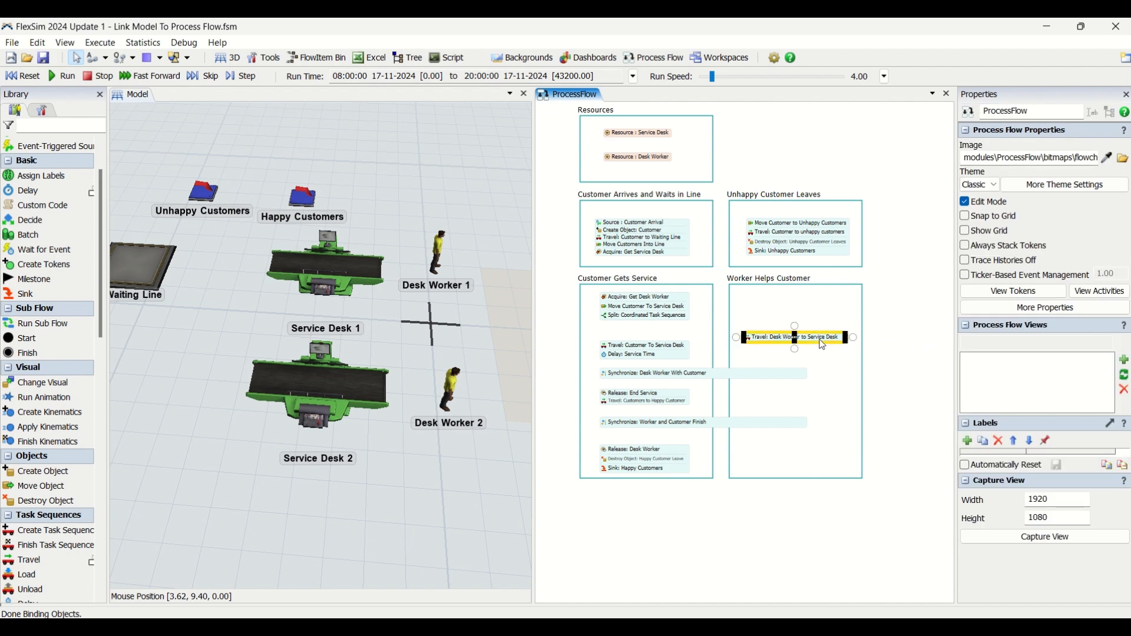
left_click(754, 391)
key("ctrl+v")
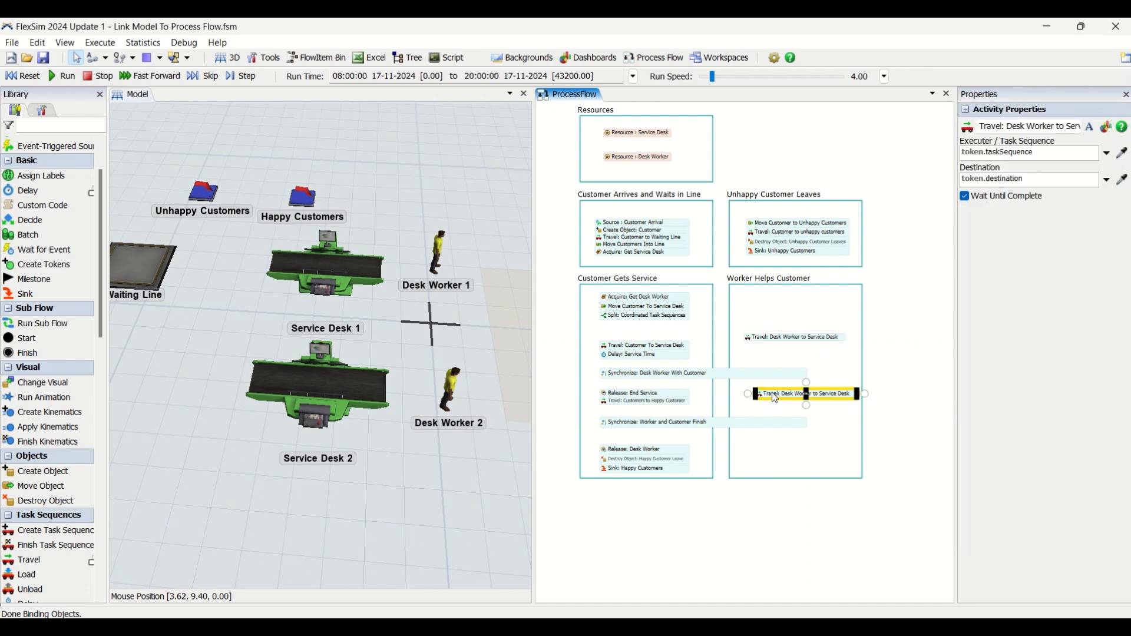
left_click_drag(771, 393, 762, 397)
double_click(797, 400)
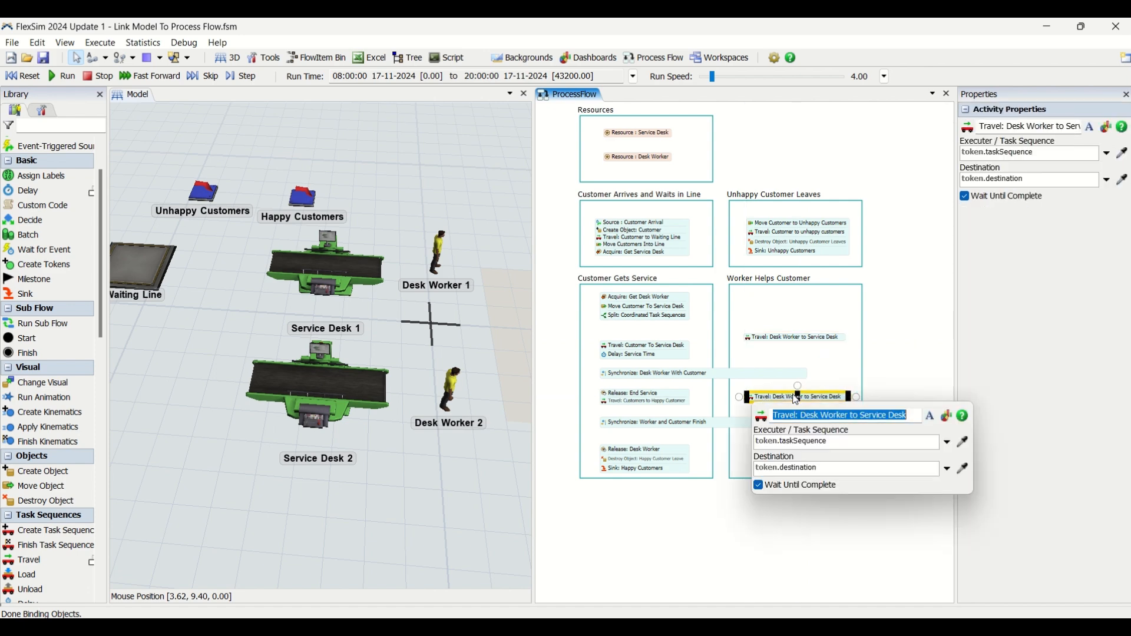
left_click(868, 415)
left_click_drag(861, 416, 930, 415)
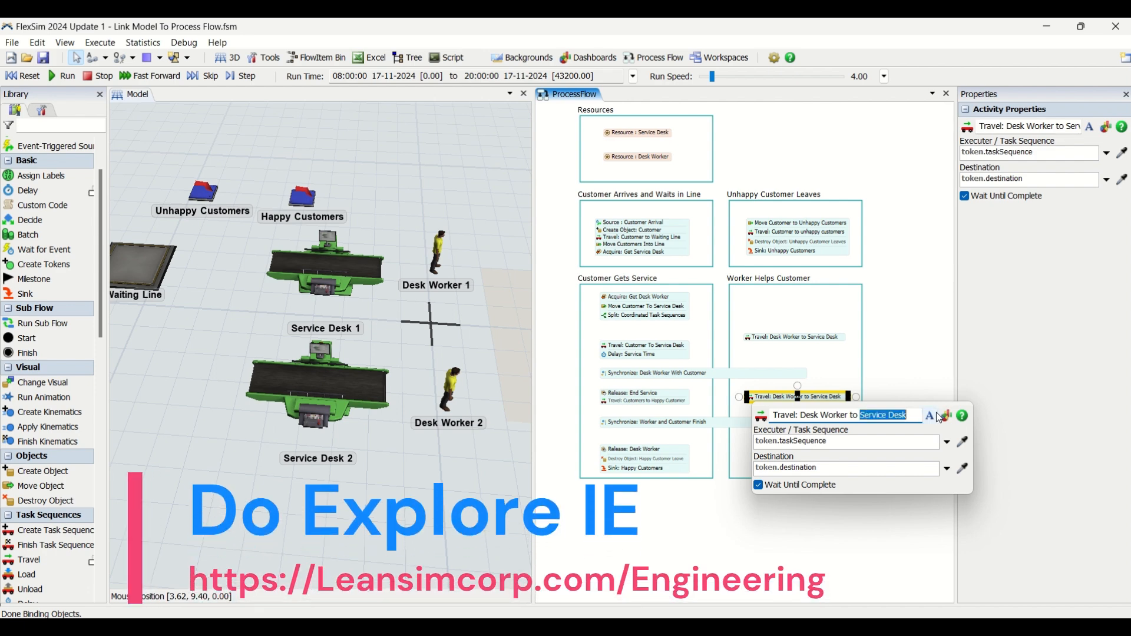
type("Back Room")
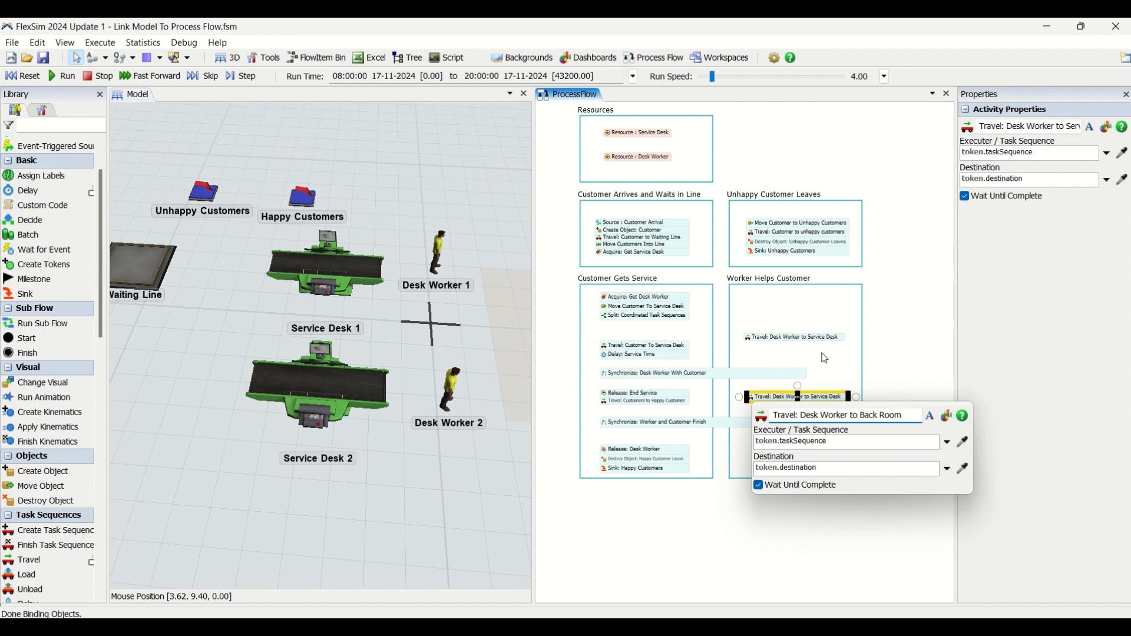
left_click(821, 384)
left_click(827, 403)
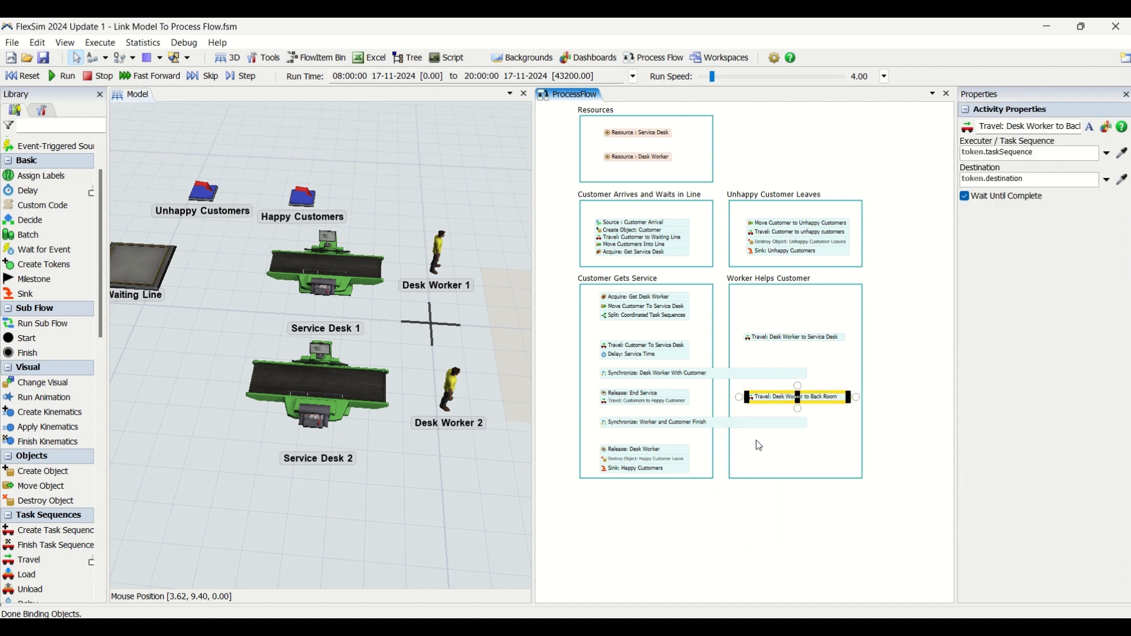
left_click(745, 451)
key("ctrl+v")
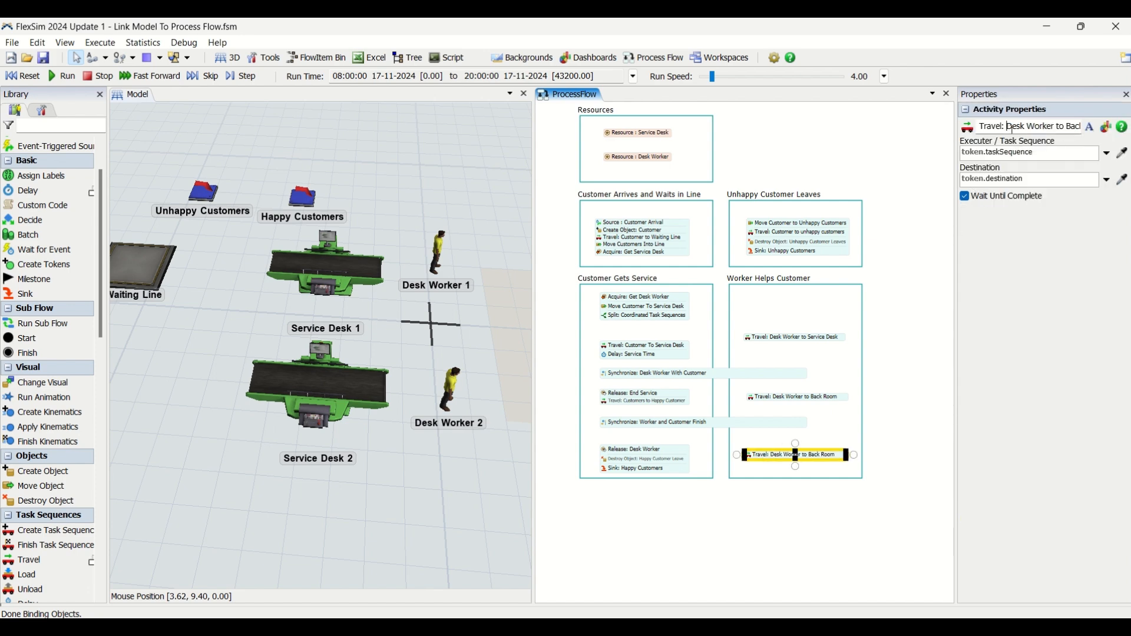
left_click(1013, 127)
left_click_drag(847, 454, 846, 454)
- Add a Sink at the lower end of Worker Helps Customer, widen it, name it "Sink: Task Sequence Complete" and save the model
double_click(803, 463)
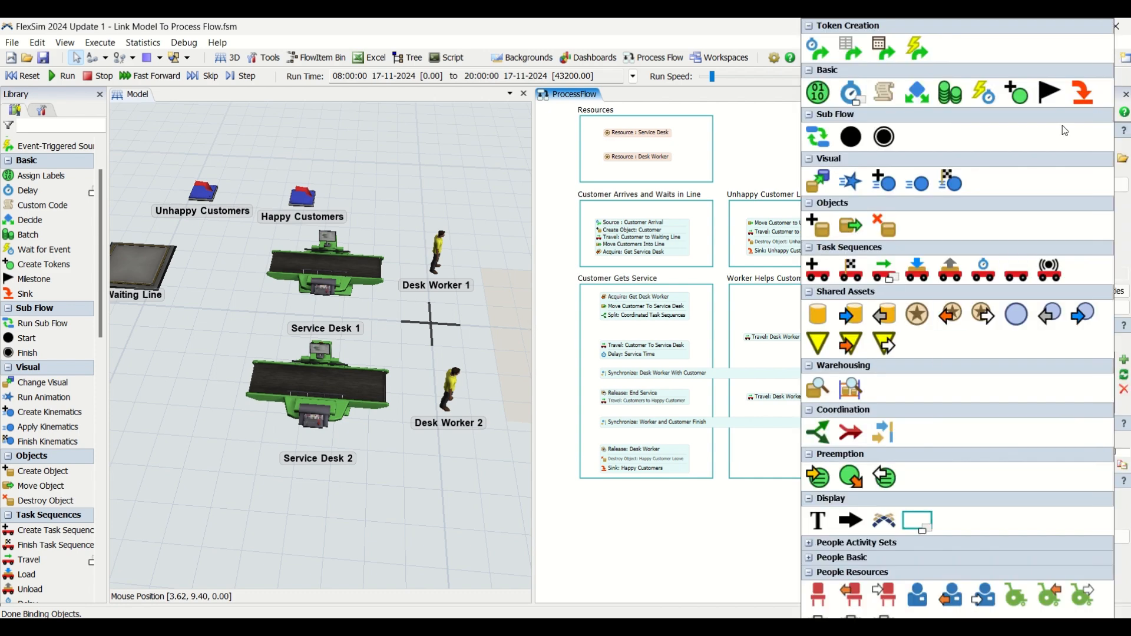
left_click(1087, 93)
left_click_drag(820, 465, 852, 467)
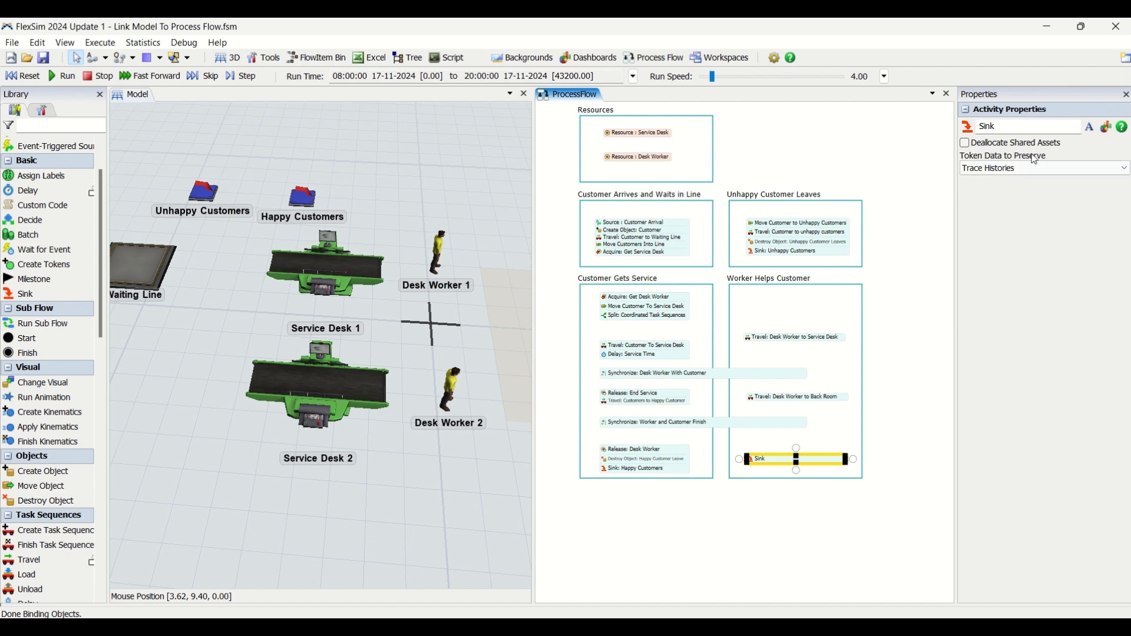
left_click(1014, 129)
type(": Task Sequence Complete")
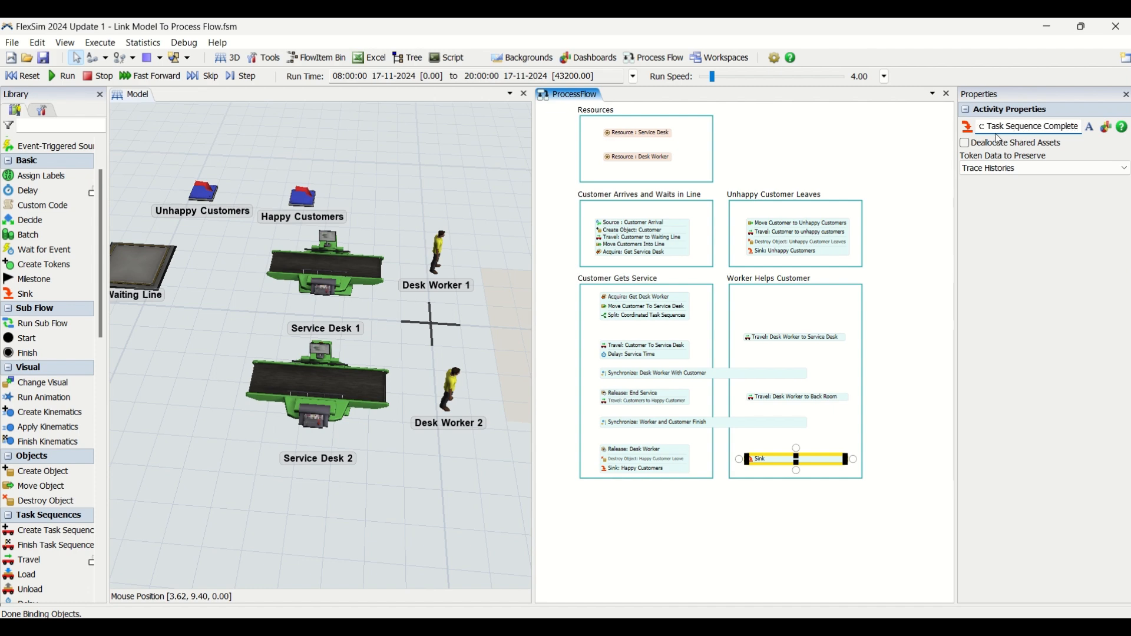
left_click(901, 350)
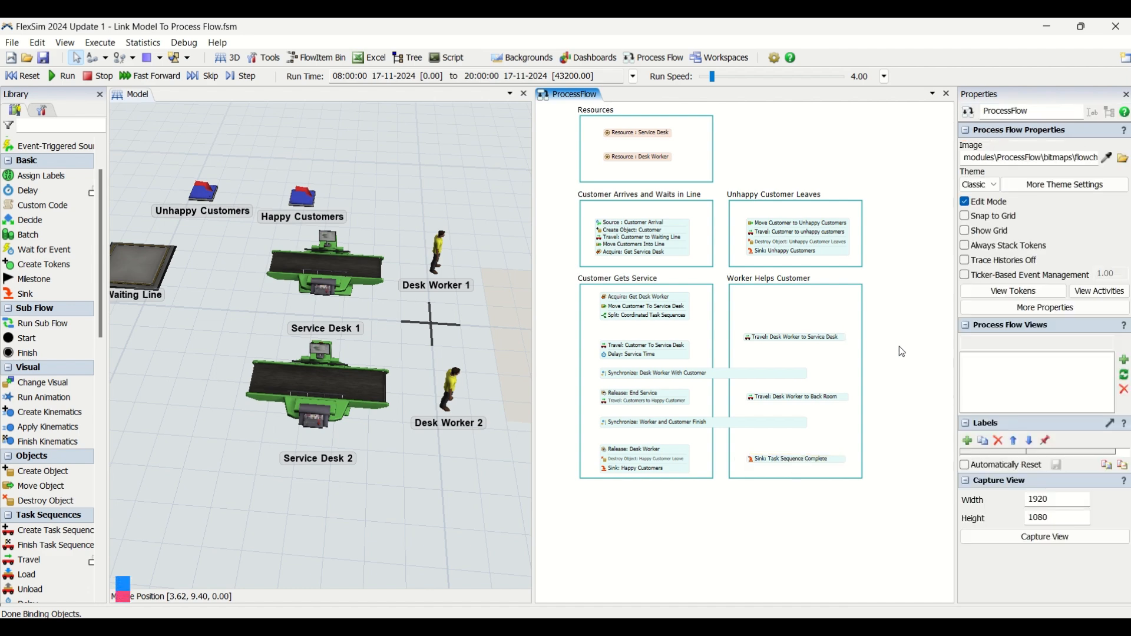
left_click(40, 55)
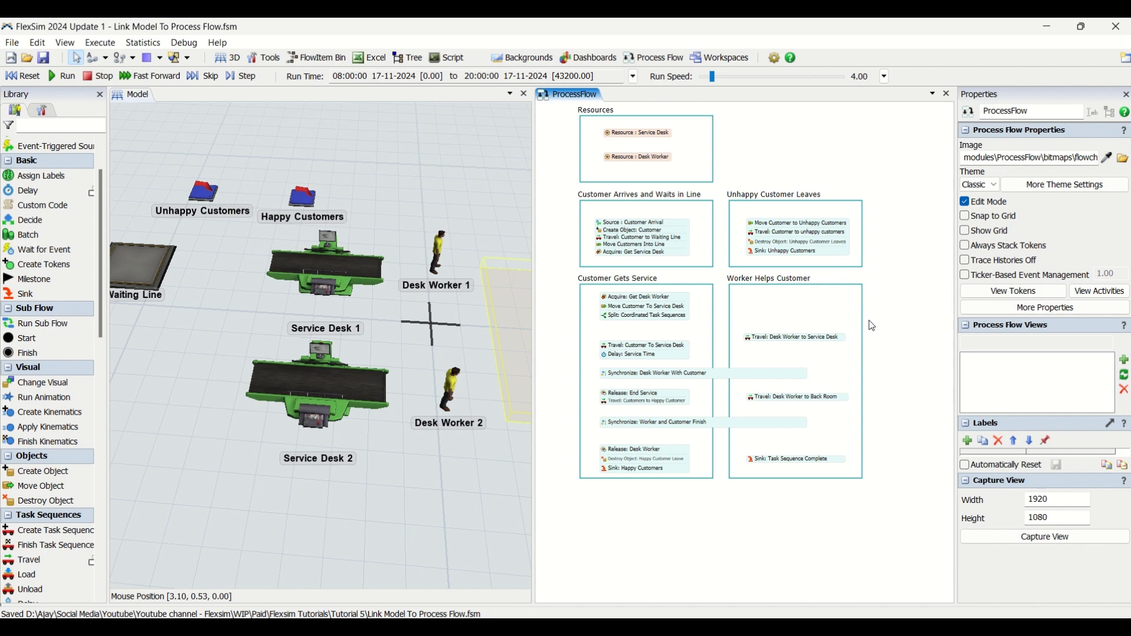
- Connect the customer arrival block to the Unhappy Customer Leaves block and the Get Desk Worker block, and the latter to Travel: Customer To Service Desk
left_click(690, 238)
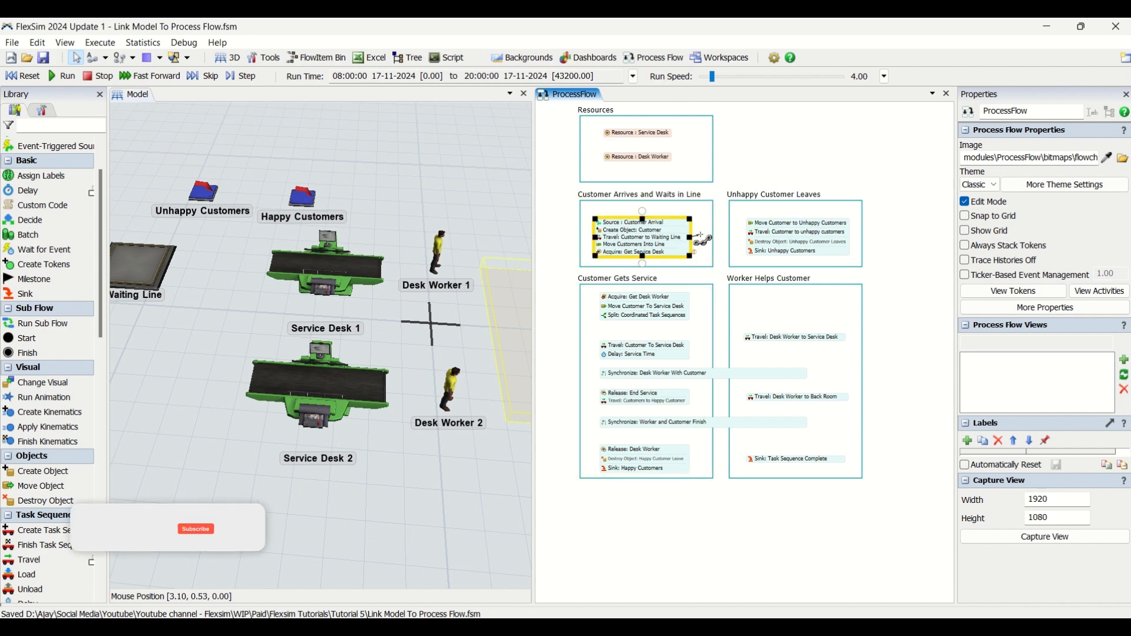
double_click(701, 234)
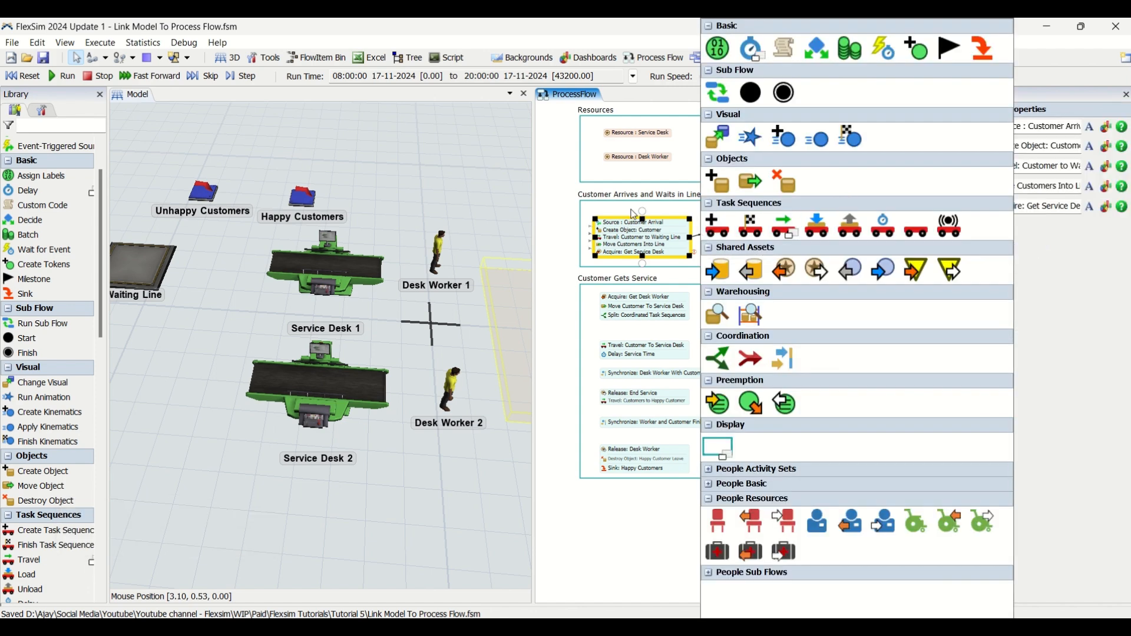
key("Escape")
left_click_drag(692, 257, 759, 233)
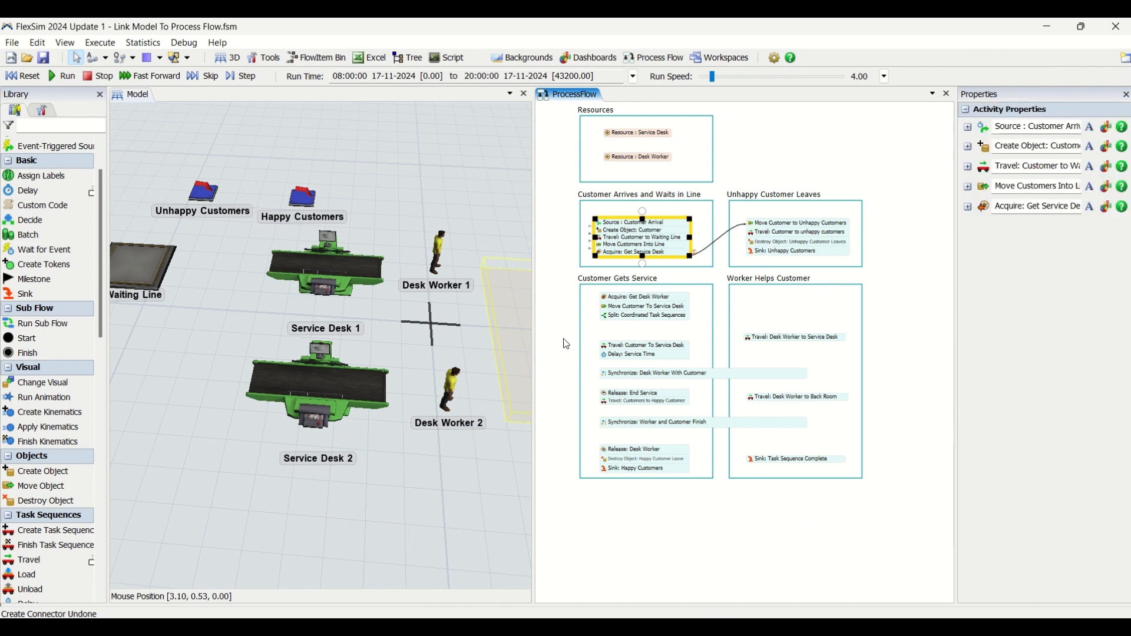
left_click_drag(642, 264, 648, 353)
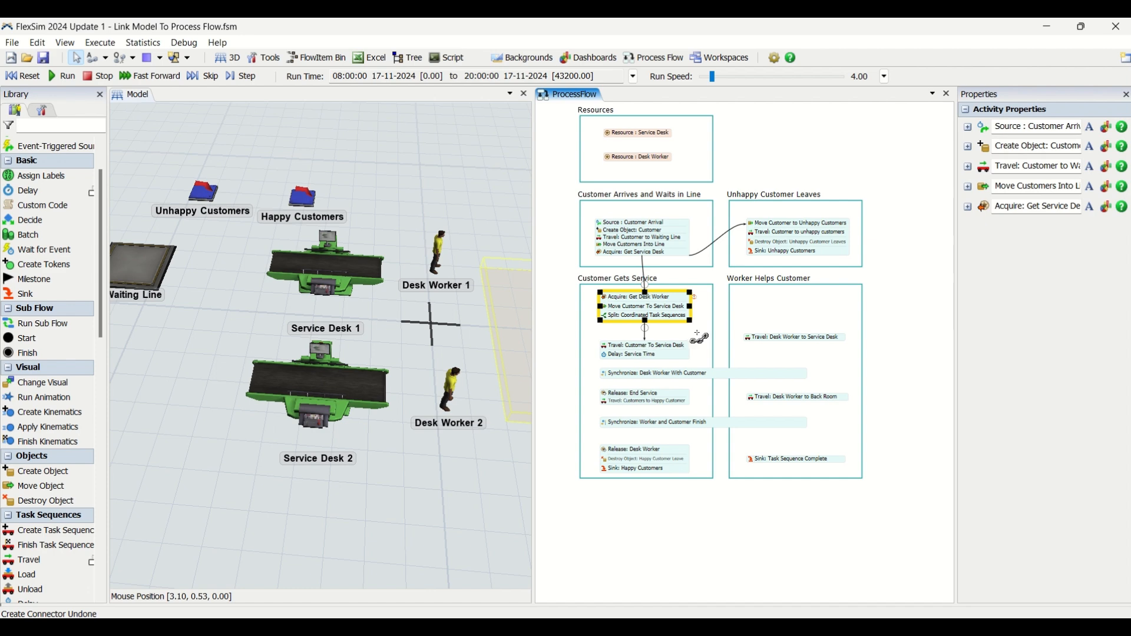
- Connect Split: Coordinated Task Sequences to Travel: Desk Worker to Service Desk, and link both branches to Synchronize: Desk Worker With Customer
left_click_drag(698, 318, 795, 340)
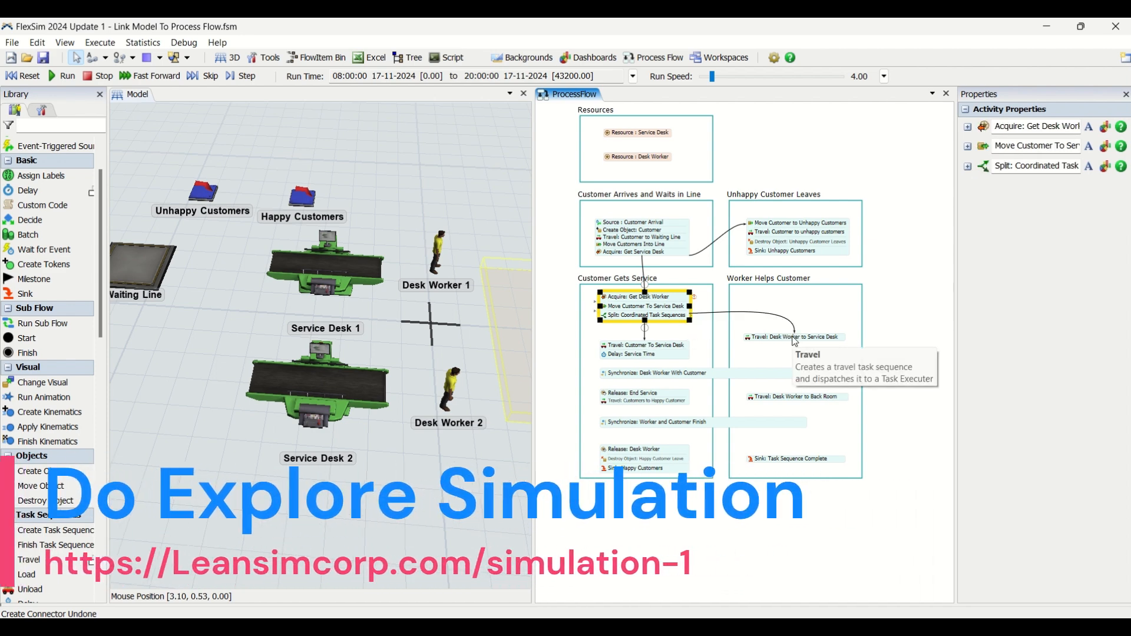
left_click(648, 350)
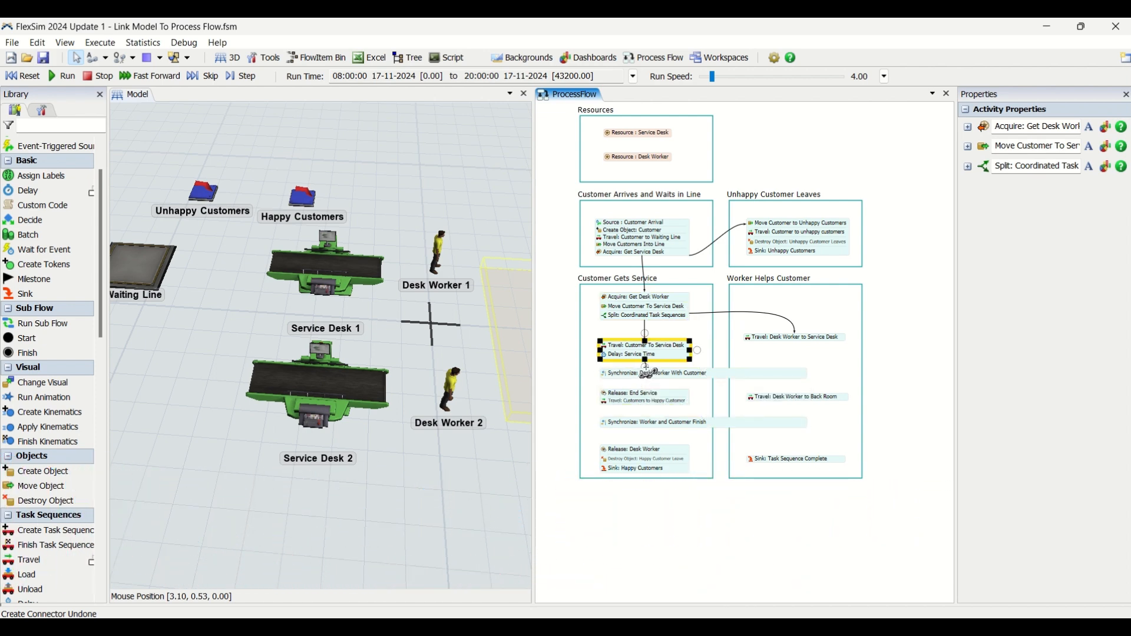
left_click(895, 358)
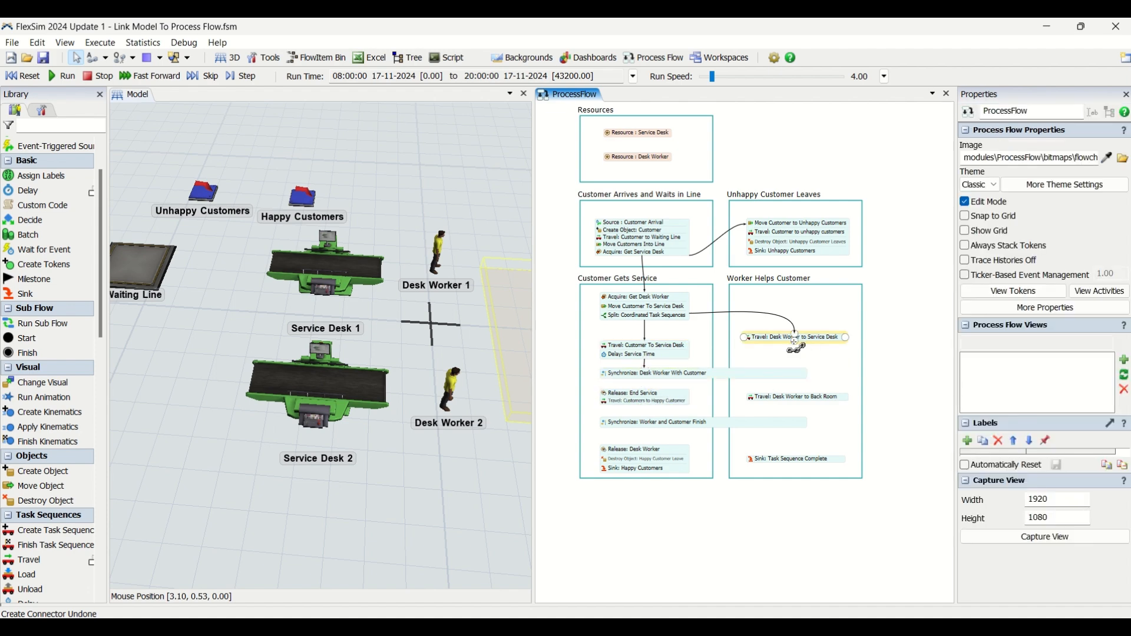
left_click_drag(796, 341, 802, 387)
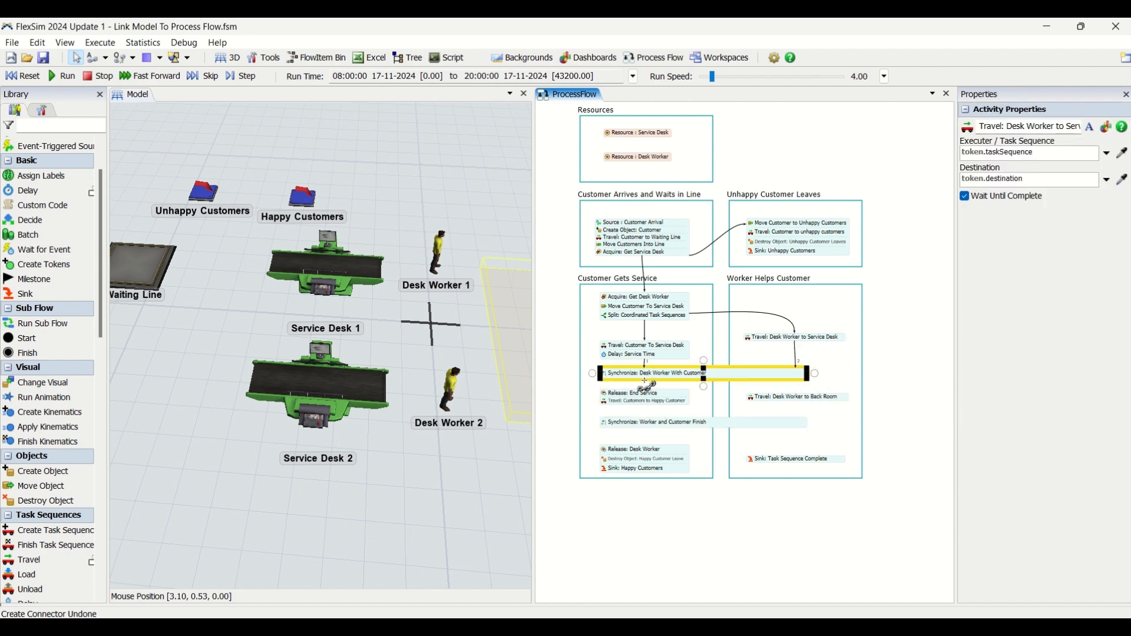
- Connect Synchronize: Desk Worker With Customer to Release: End Service and to Travel: Desk Worker to Back Room
left_click(665, 378)
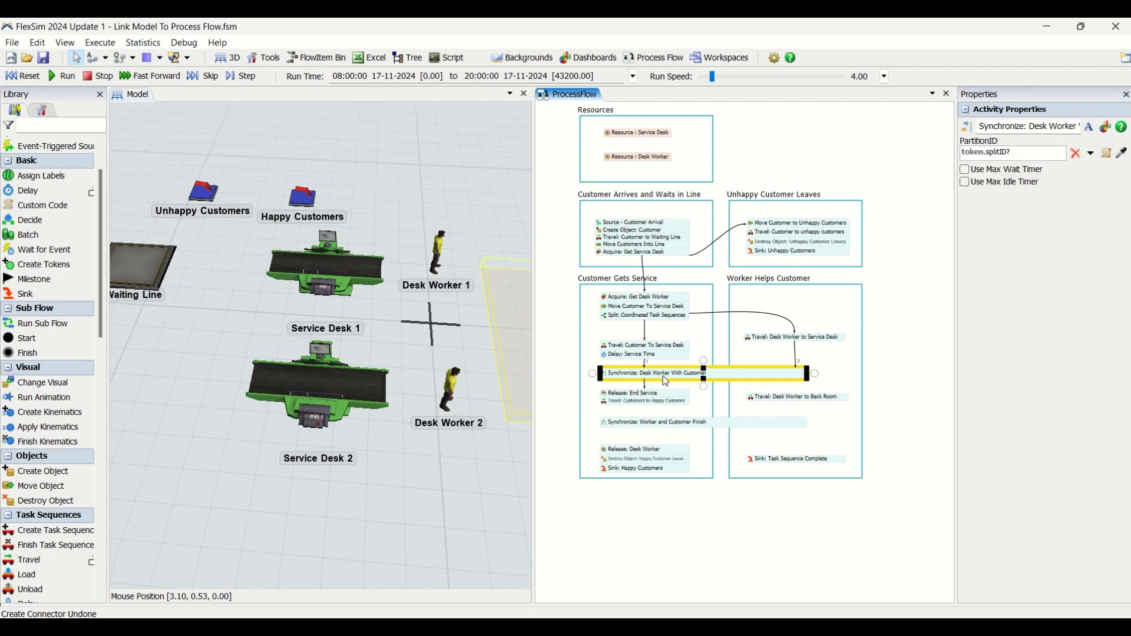
left_click_drag(797, 379, 795, 397)
left_click(700, 403)
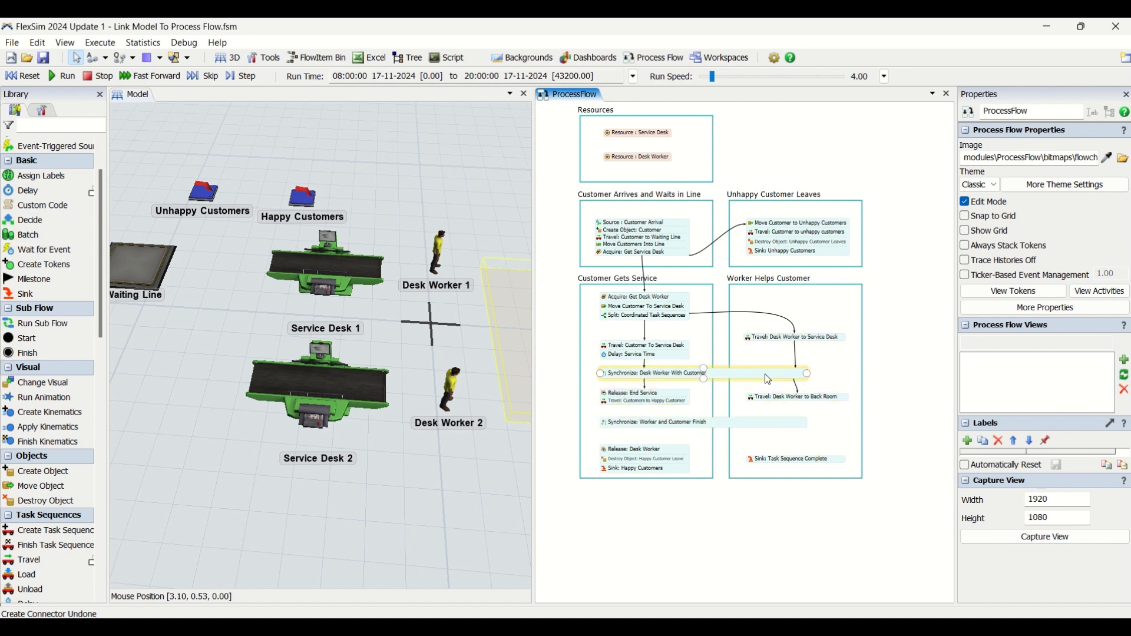
- Connect both branches through Synchronize: Worker and Customer Finish to Release: Desk Worker and Sink: Task Sequence Complete
left_click(648, 406)
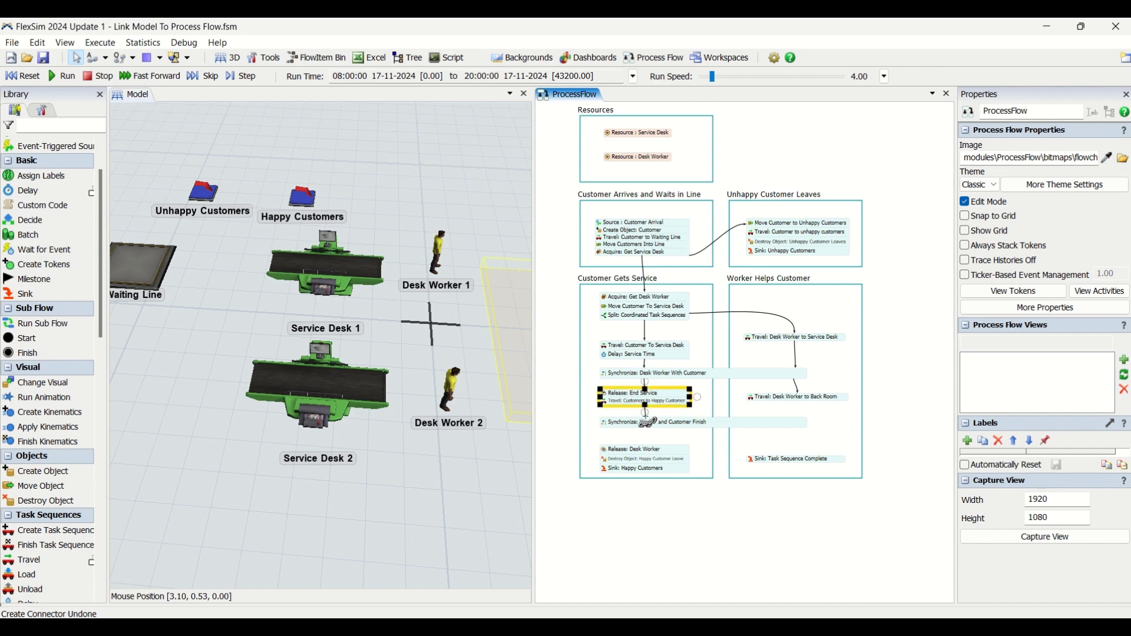
left_click(798, 399)
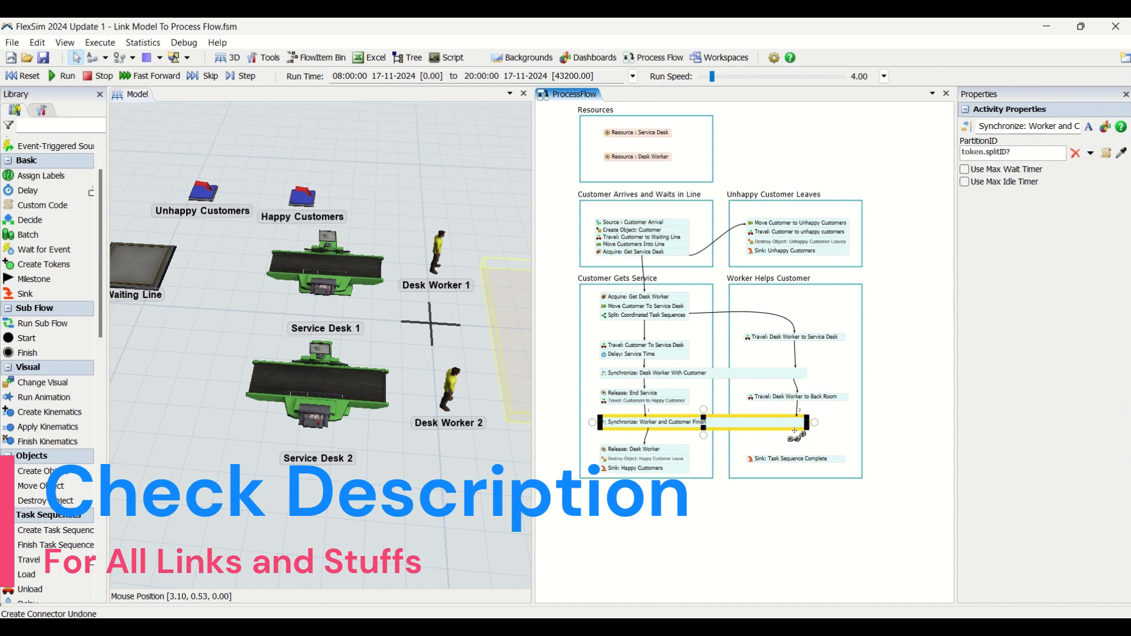
left_click(834, 439)
left_click(780, 430)
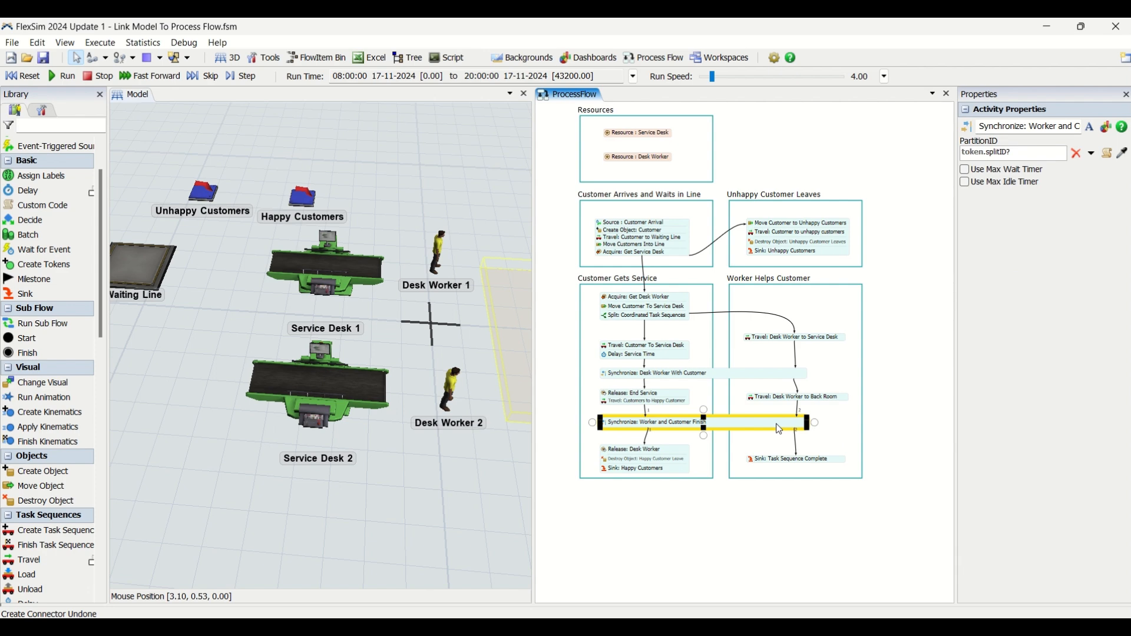
left_click(882, 290)
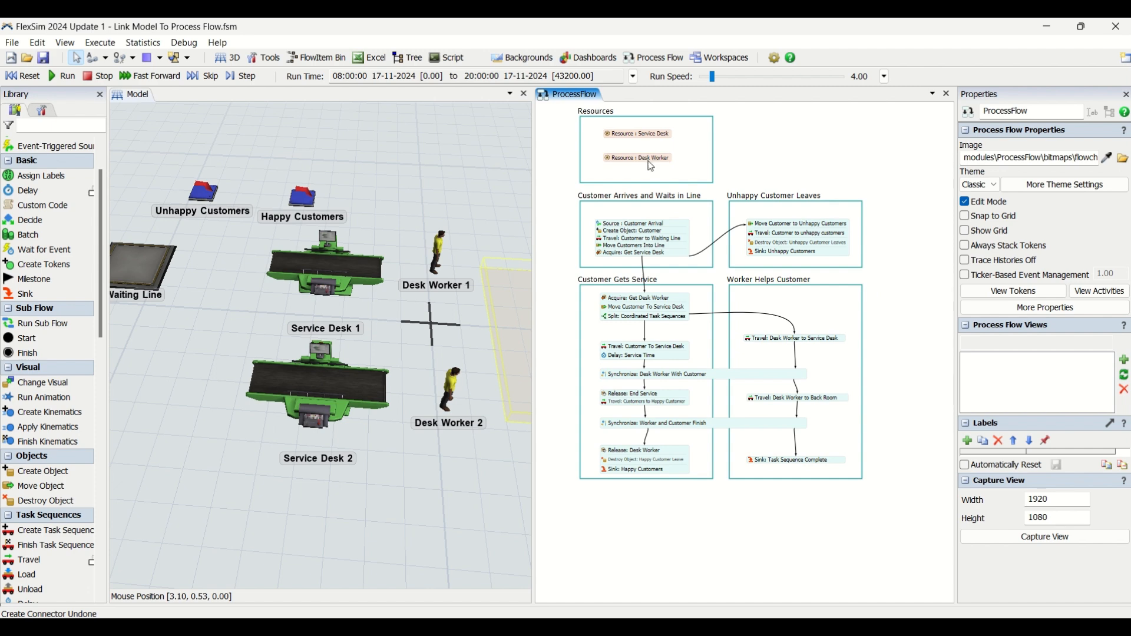
- Set the reference of the Service Desk resource to the ServiceDesks group
double_click(609, 139)
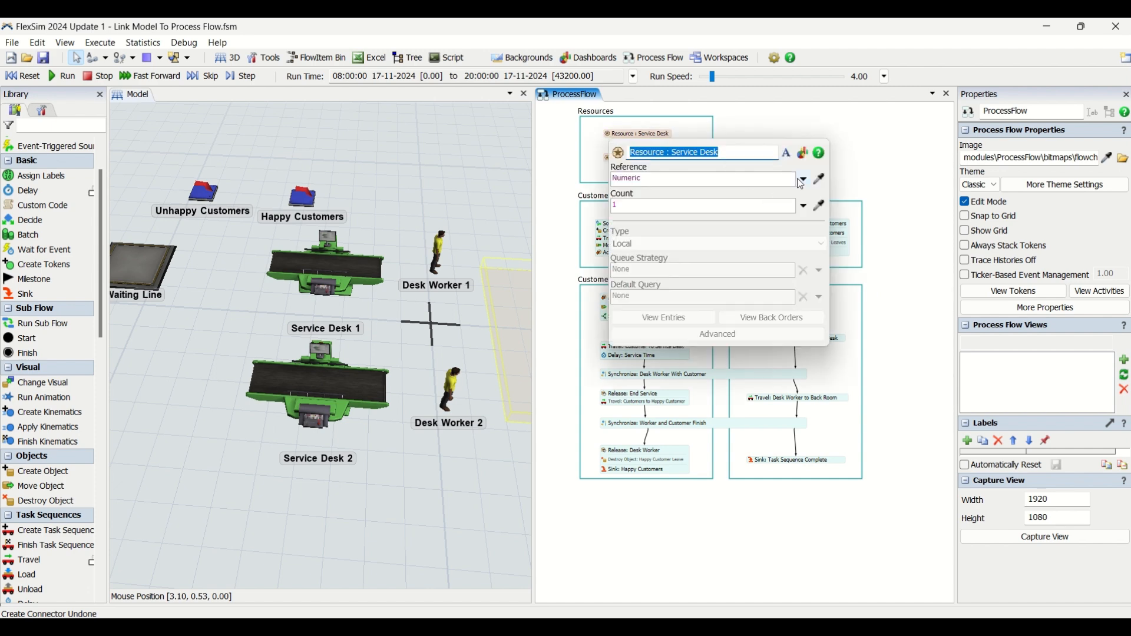
left_click(803, 180)
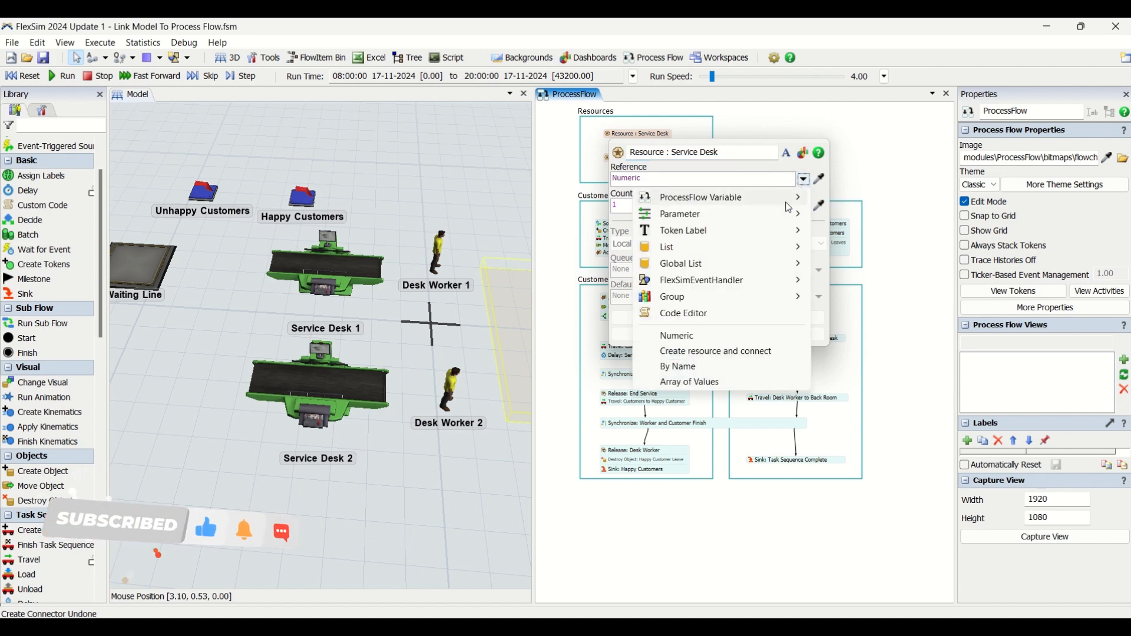
mouse_move(736, 297)
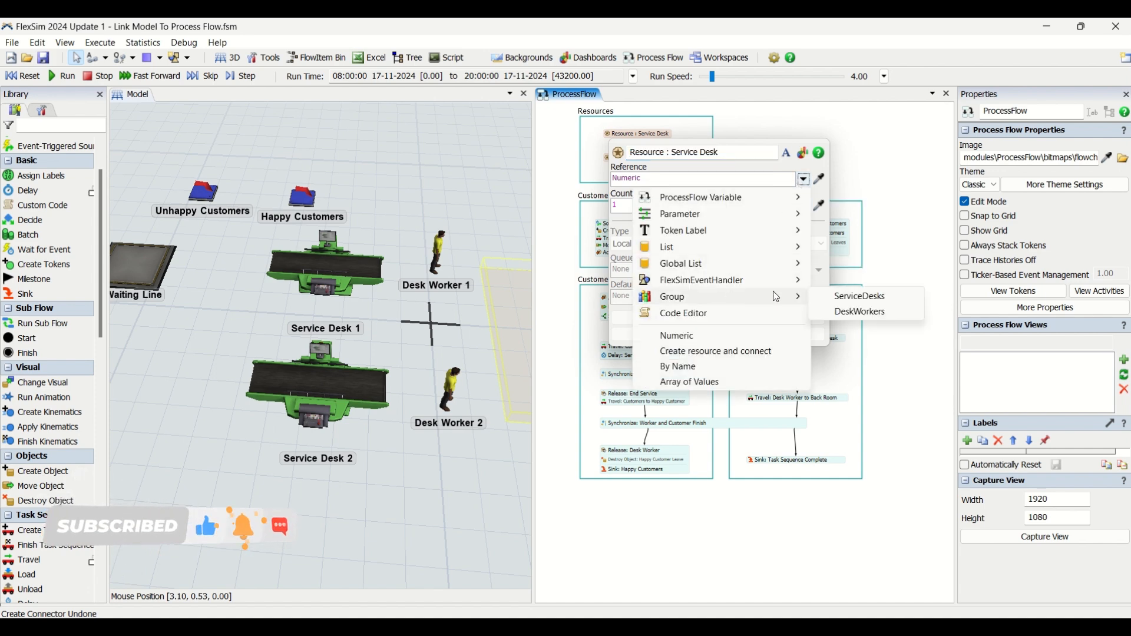
left_click(866, 296)
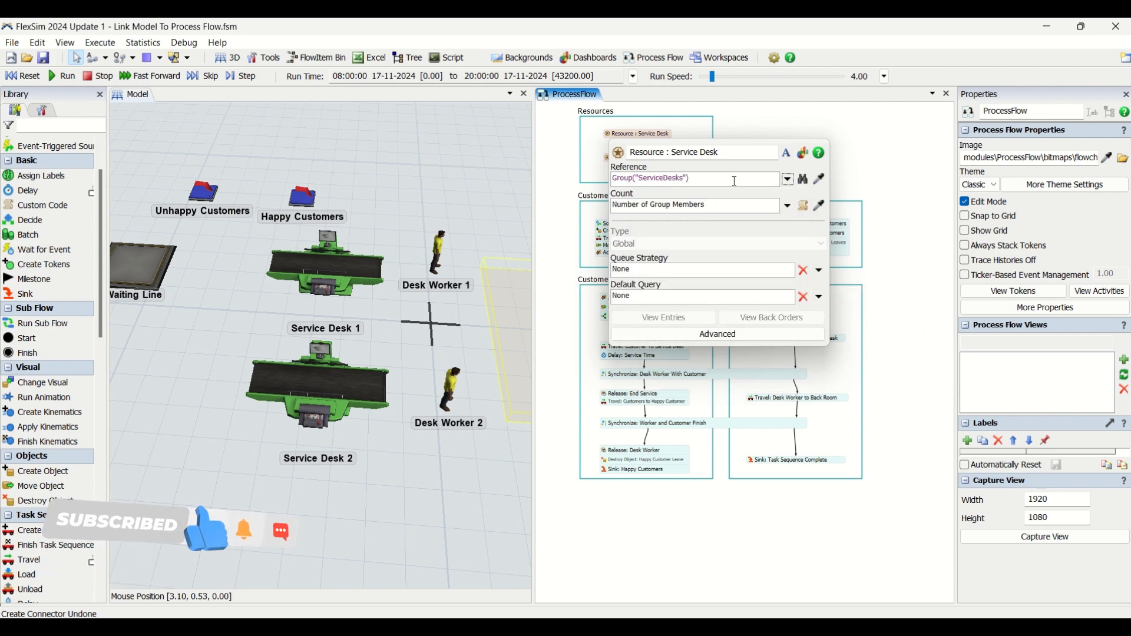
left_click(789, 125)
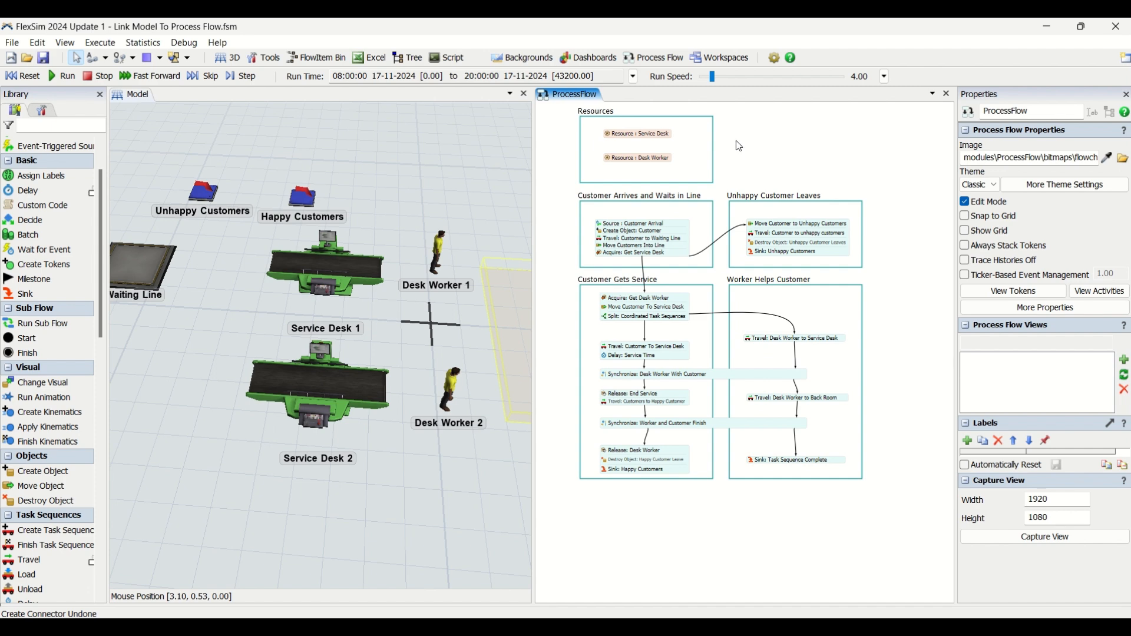
- Set the reference of the Desk Worker resource to the DeskWorkers group
left_click(610, 160)
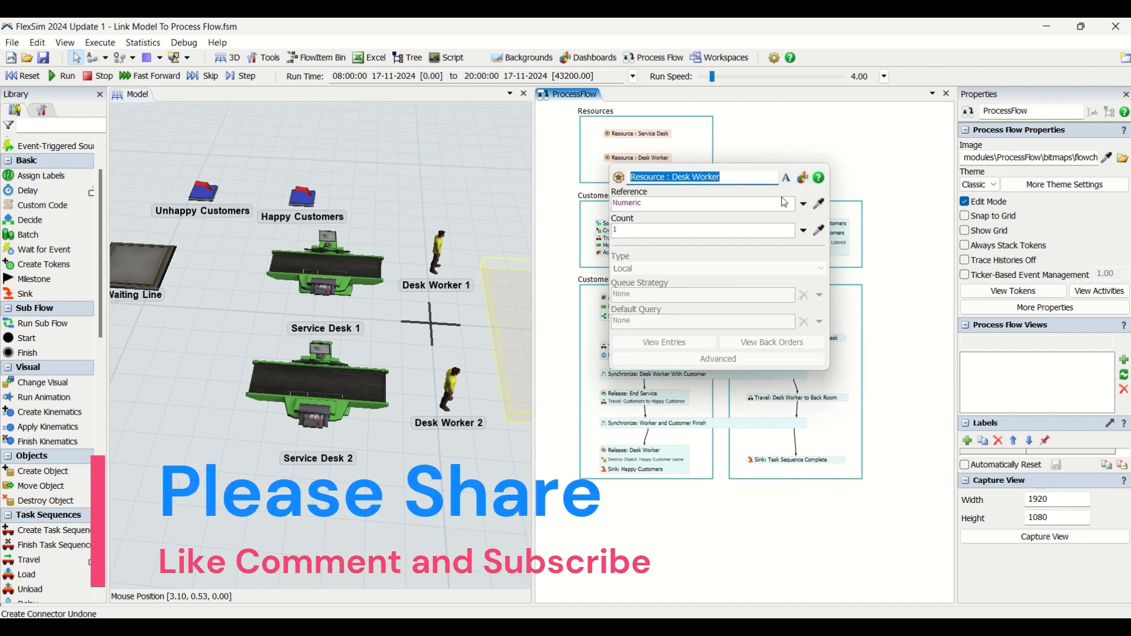
left_click(804, 204)
mouse_move(763, 330)
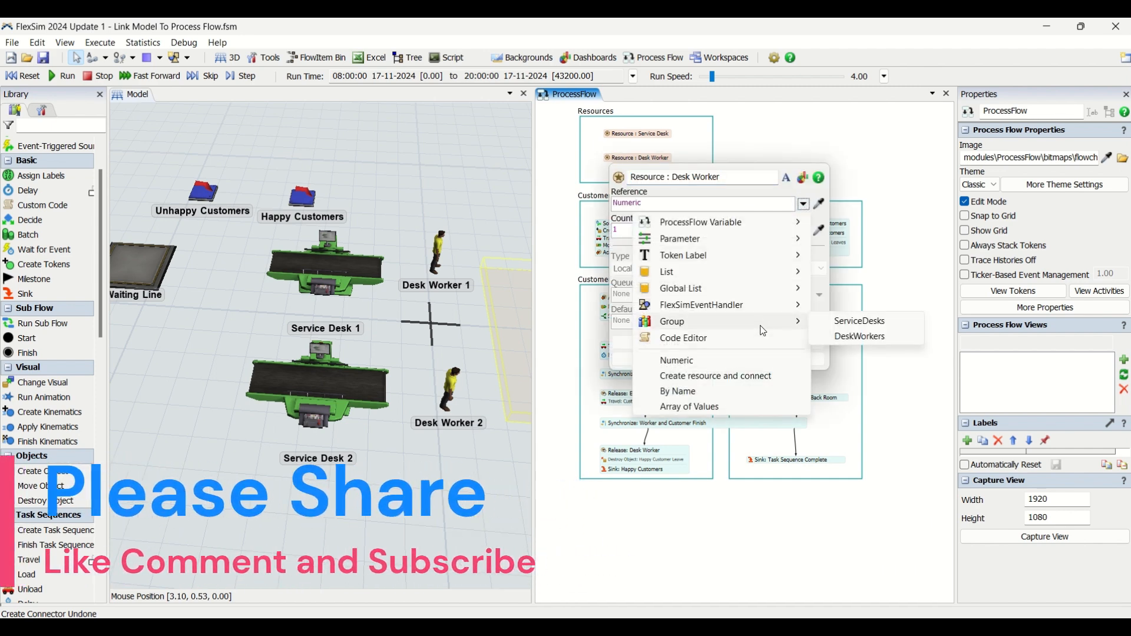
left_click(859, 336)
left_click(790, 154)
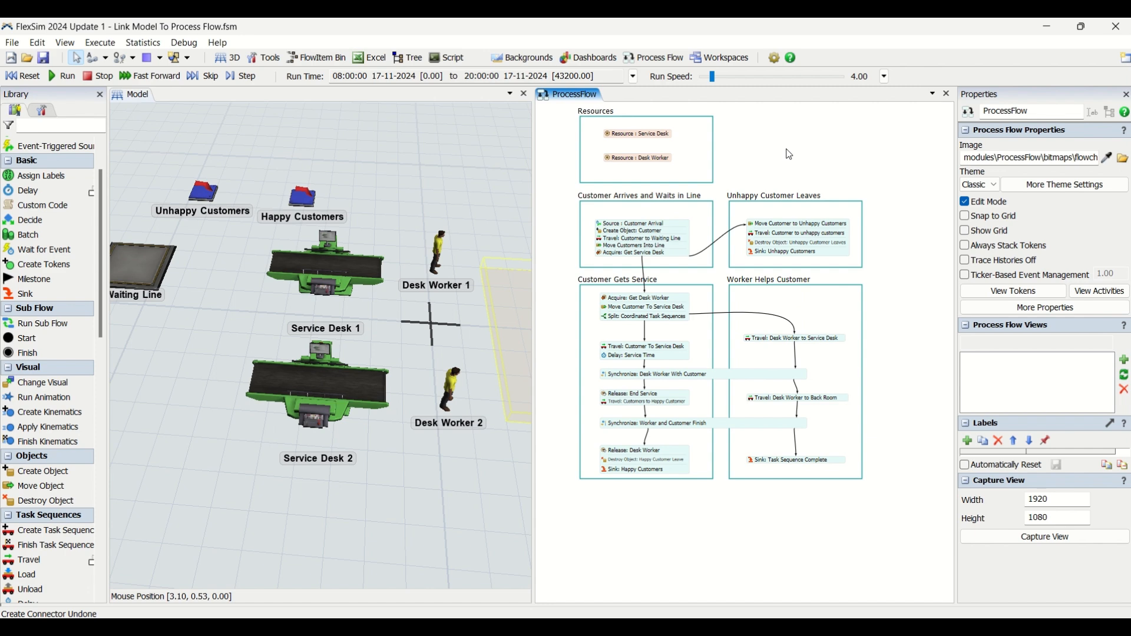
- Set the Create Object: Customer activity to create the Man flowitem
double_click(599, 233)
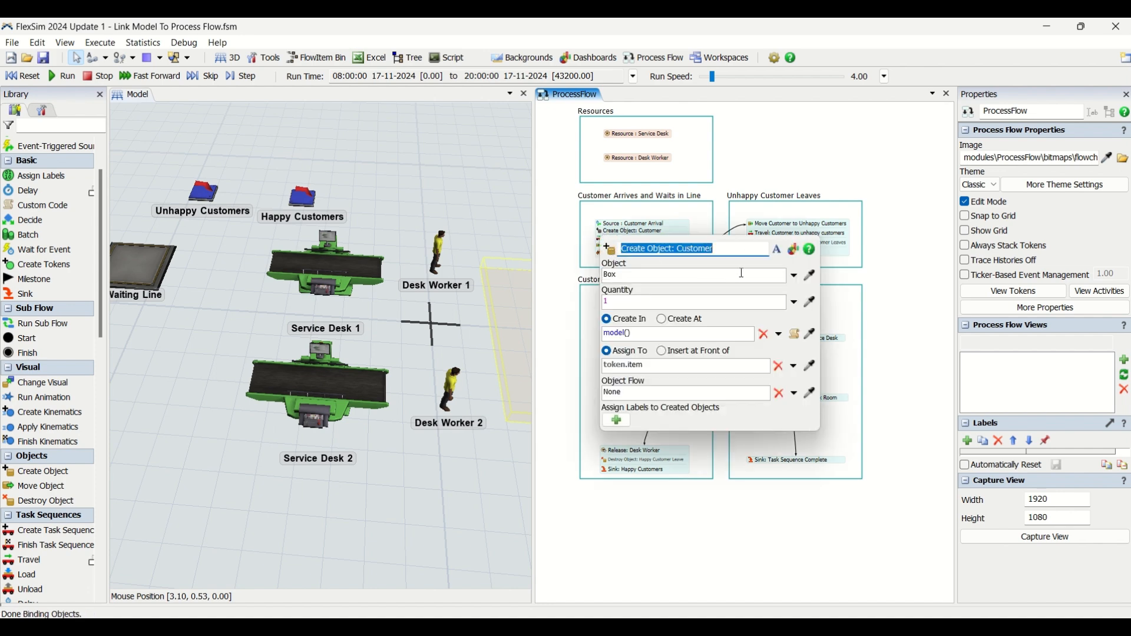
left_click(795, 276)
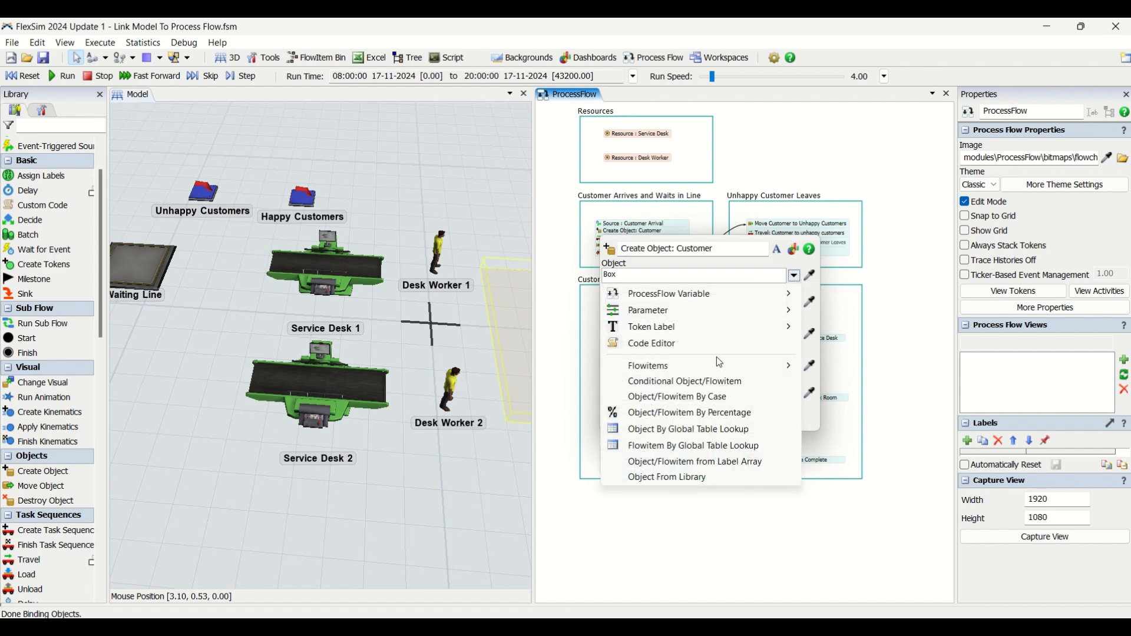
mouse_move(715, 364)
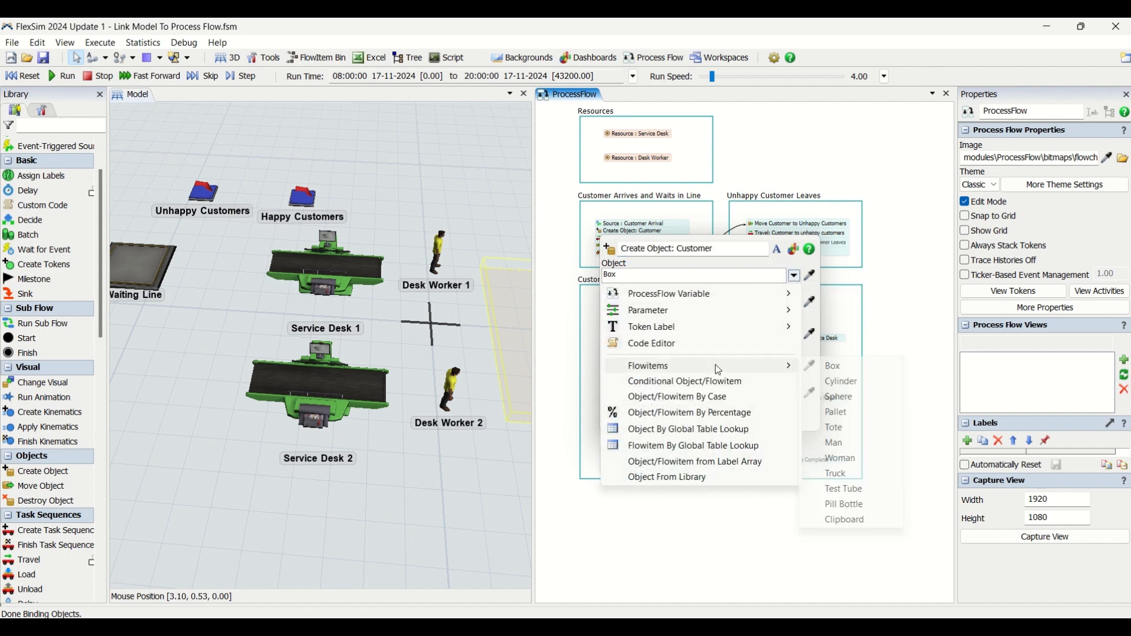
left_click(848, 451)
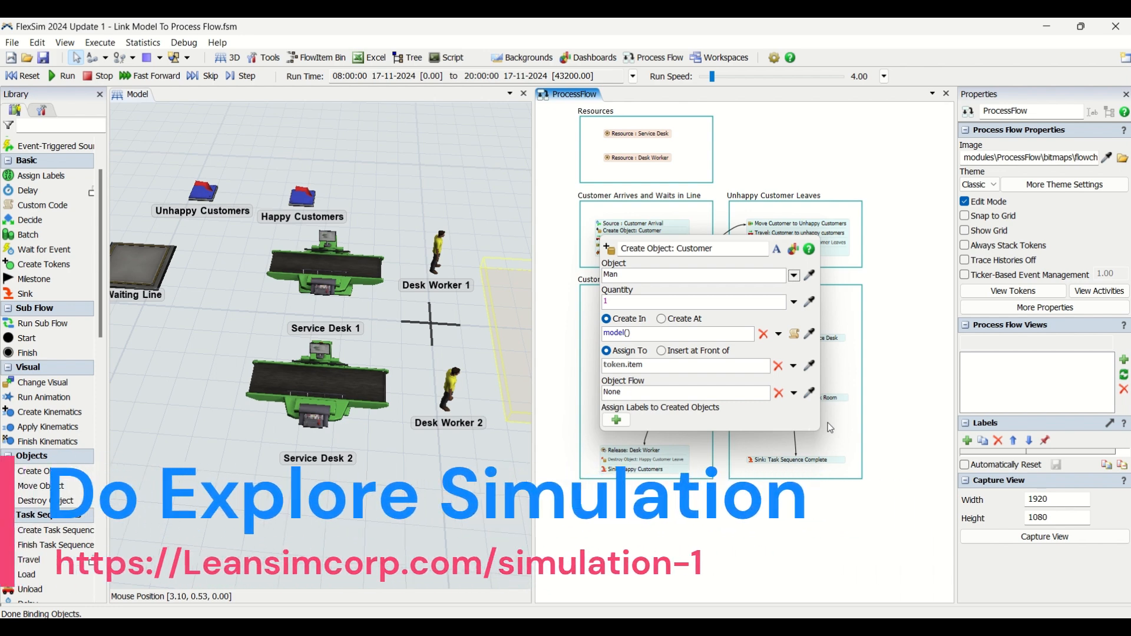
- Have Create Object: Customer create its object at the Entrance cylinder and assign it to the token label customer
left_click(663, 319)
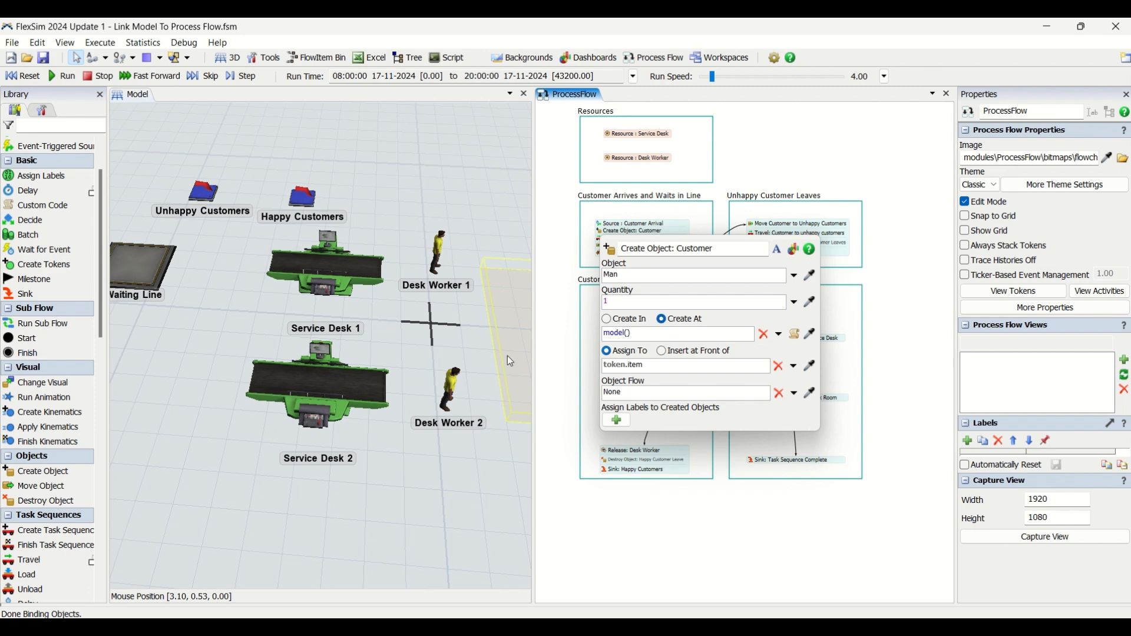
left_click_drag(266, 334, 472, 313)
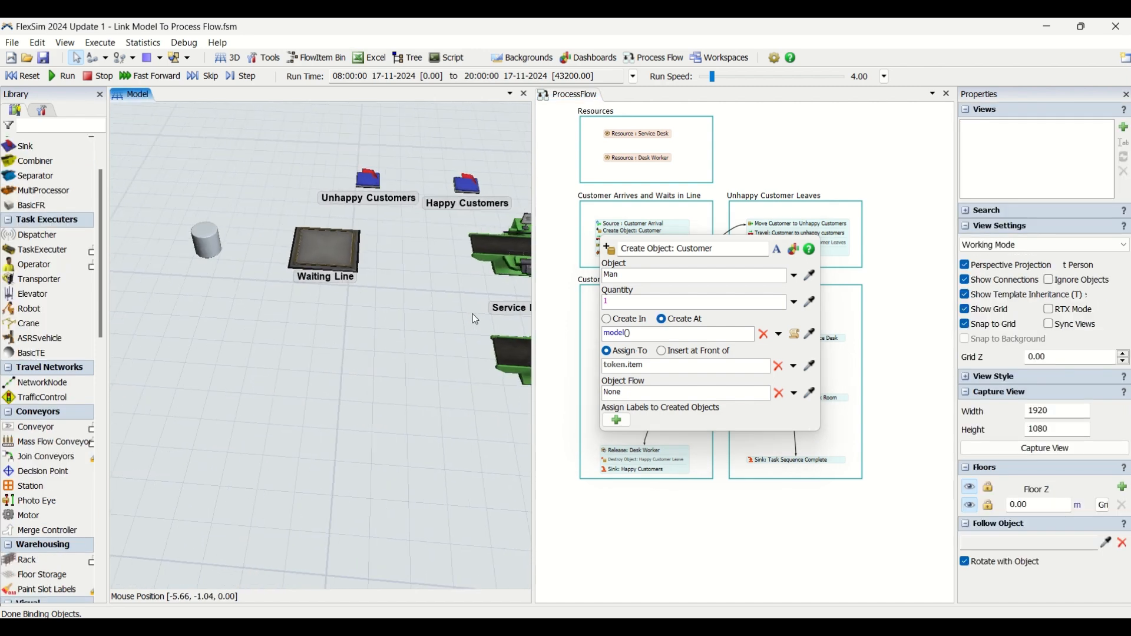
left_click(811, 336)
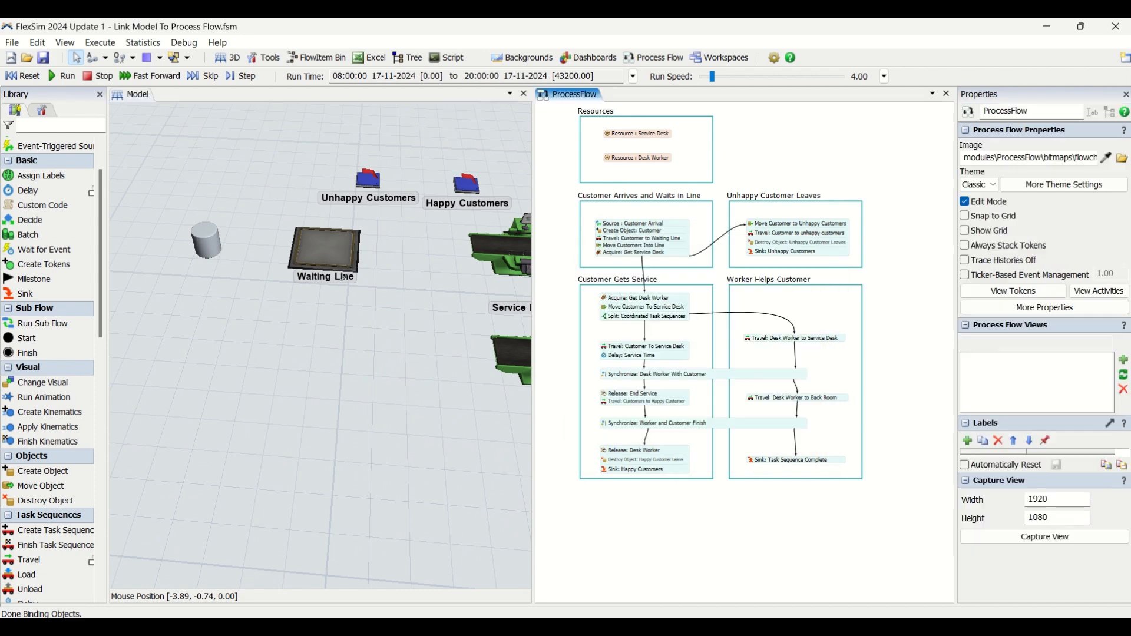
left_click(219, 239)
left_click(237, 253)
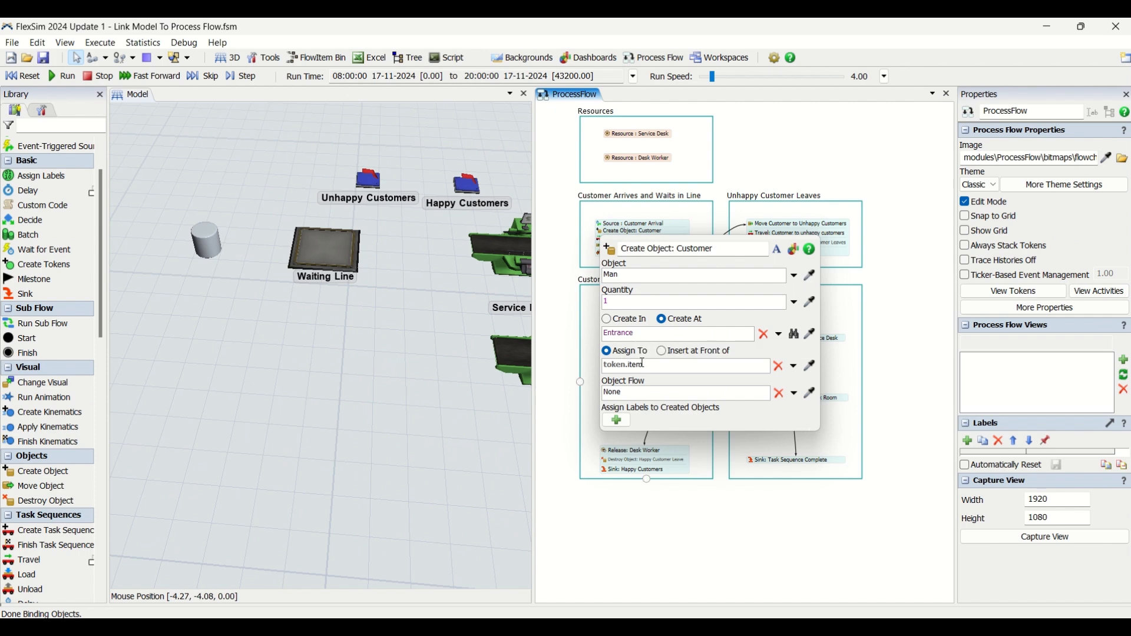
double_click(644, 363)
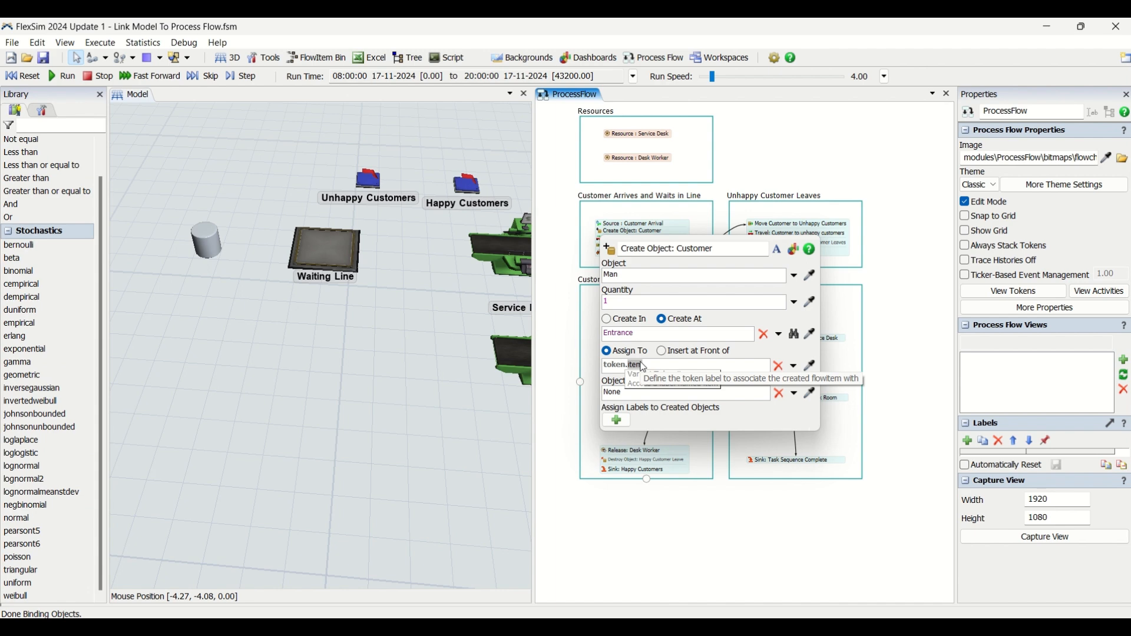
type("customer")
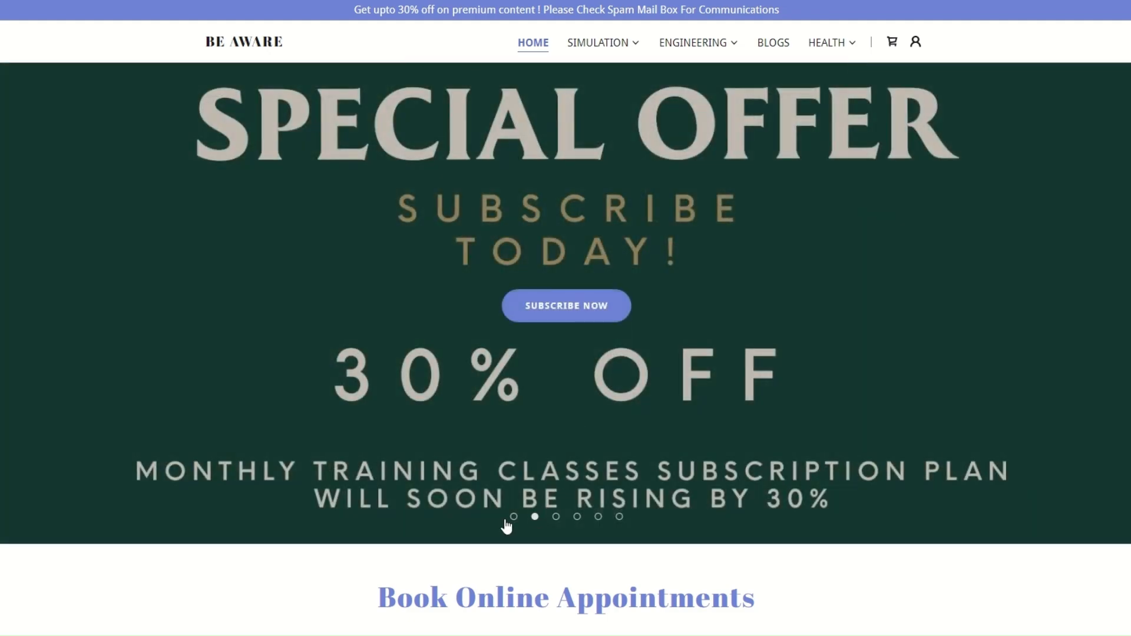
- Switch to the BE AWARE website and look through the home page banner slides and the Book Online Appointments services
left_click(513, 516)
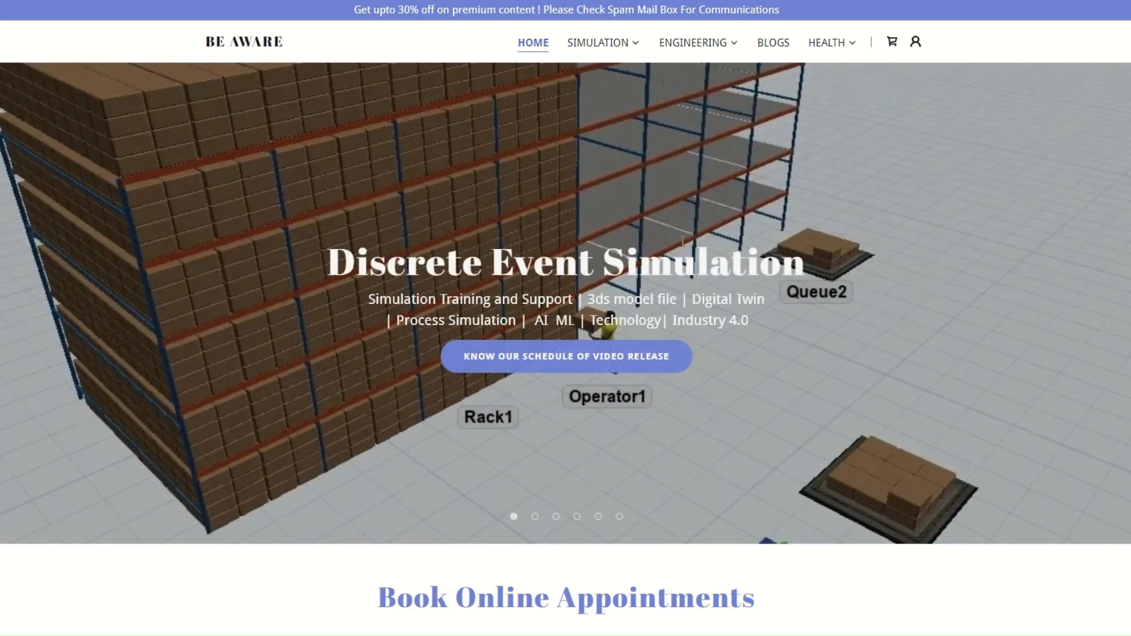
left_click(555, 518)
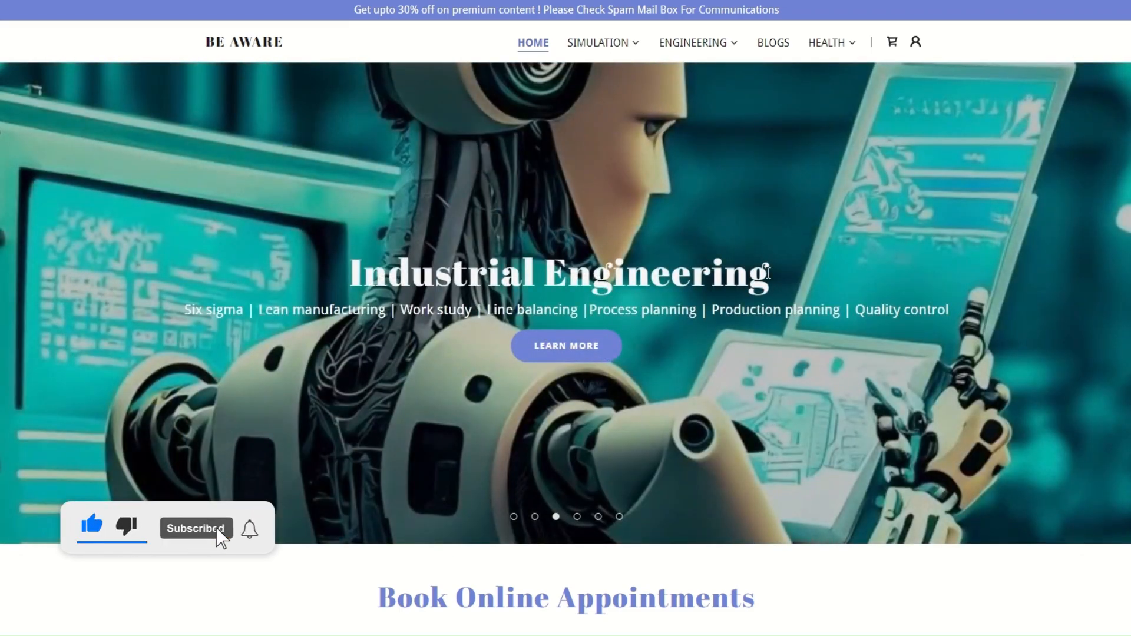
left_click(577, 517)
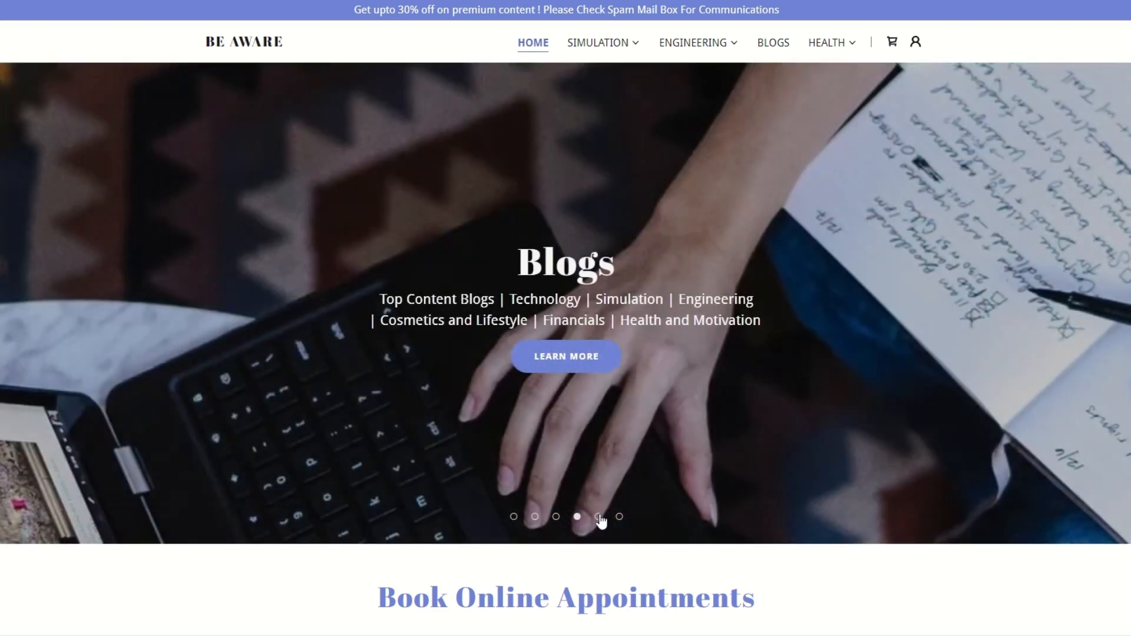
left_click(599, 517)
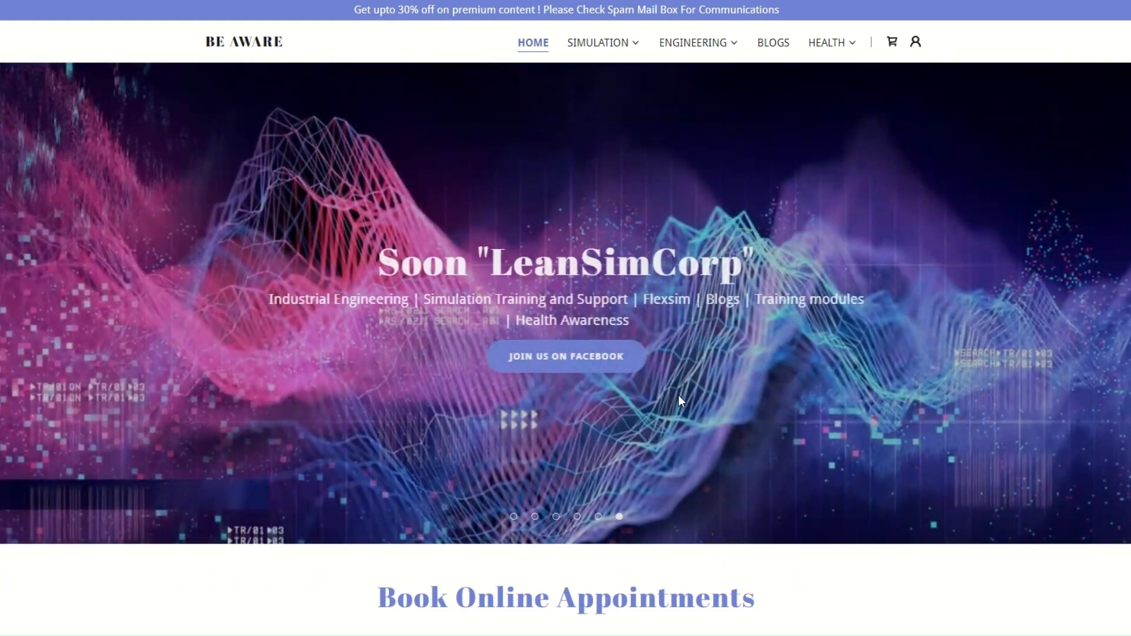
scroll(688, 374, "down", 7)
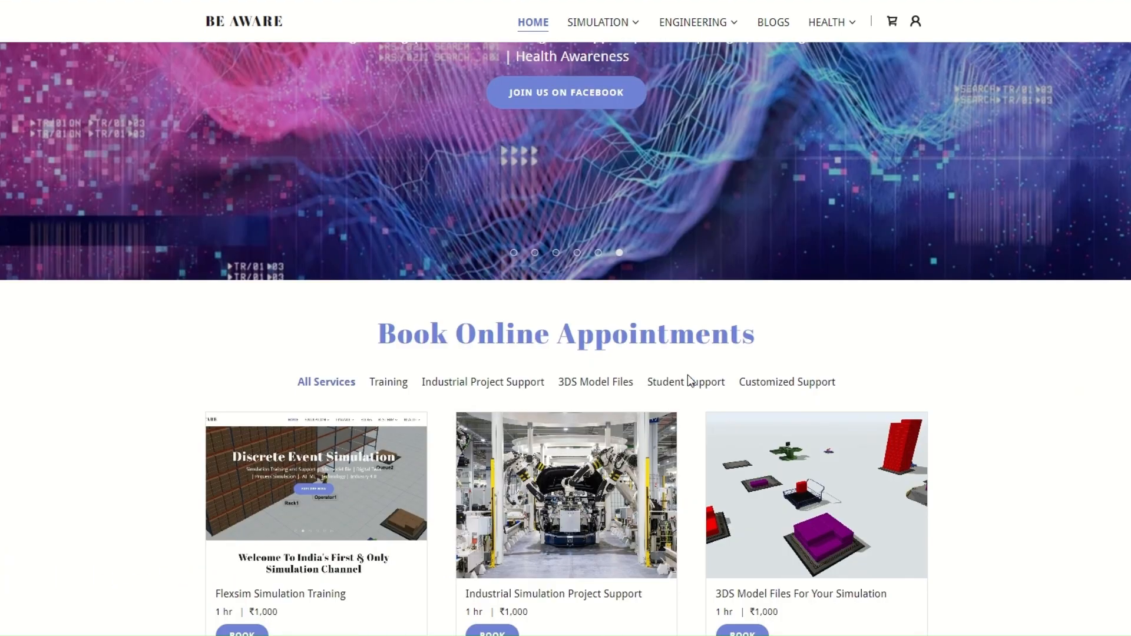
scroll(692, 377, "down", 3)
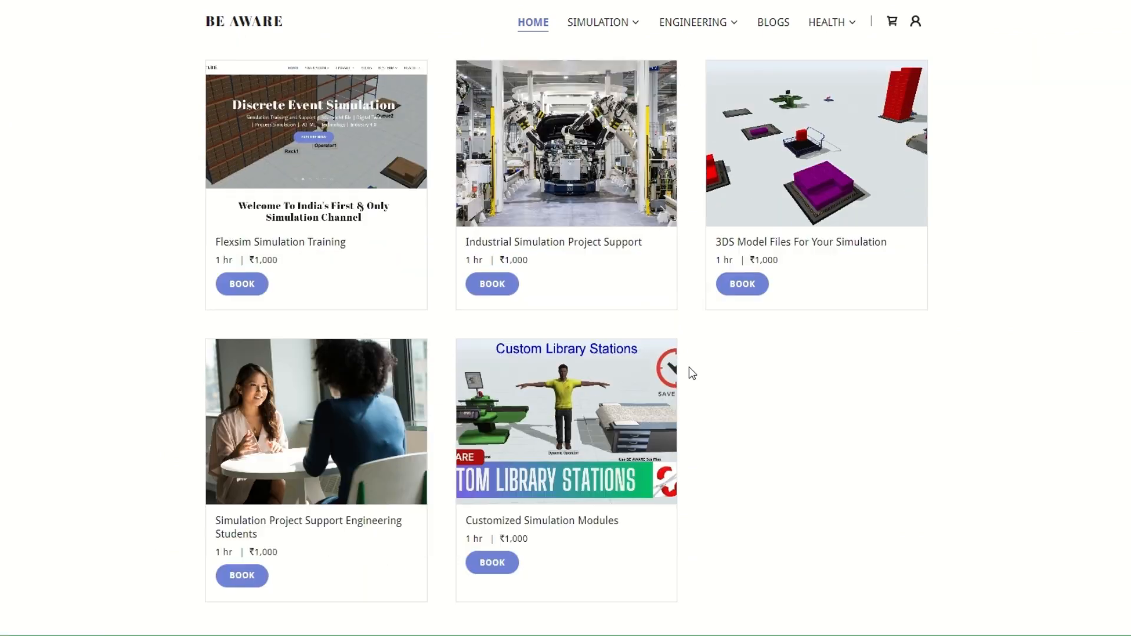
scroll(692, 377, "up", 3)
scroll(692, 376, "down", 2)
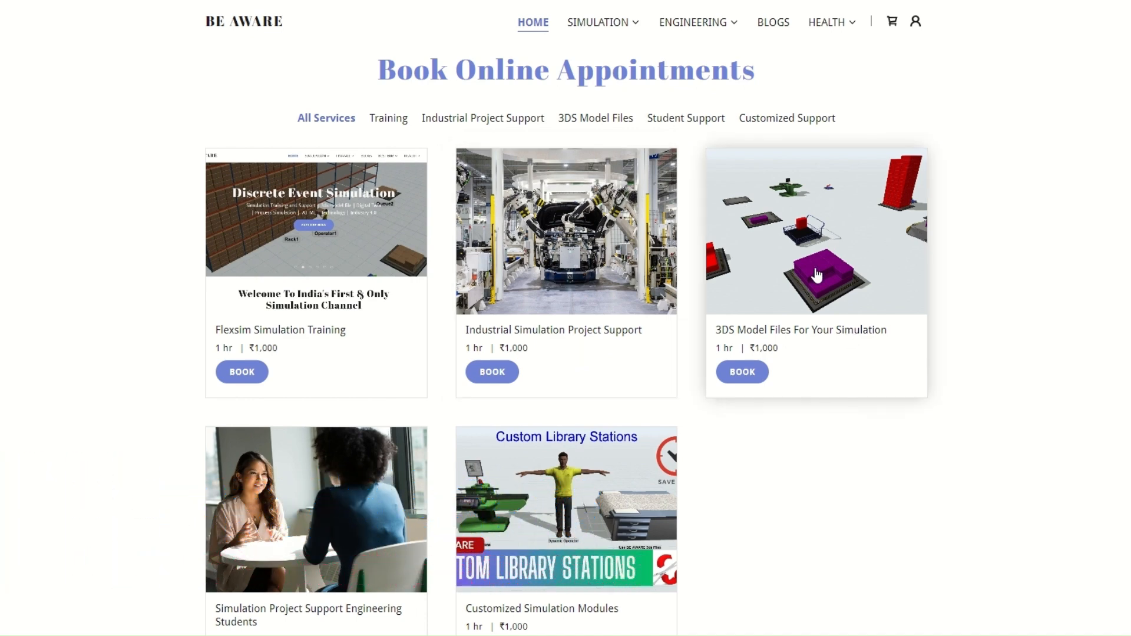
scroll(815, 274, "down", 2)
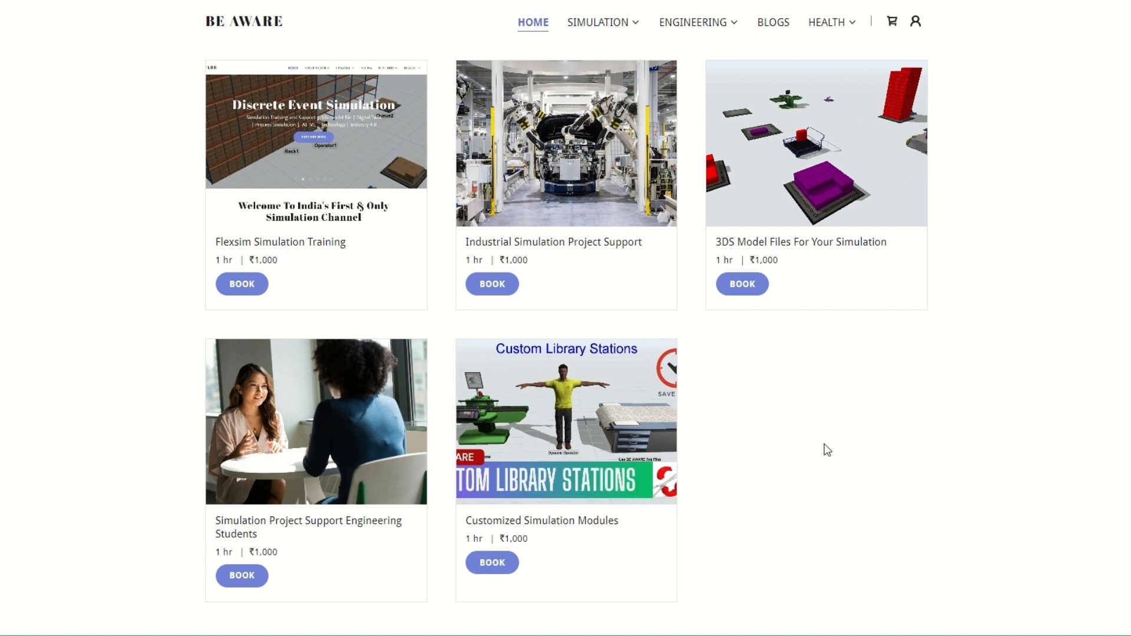
scroll(383, 378, "up", 3)
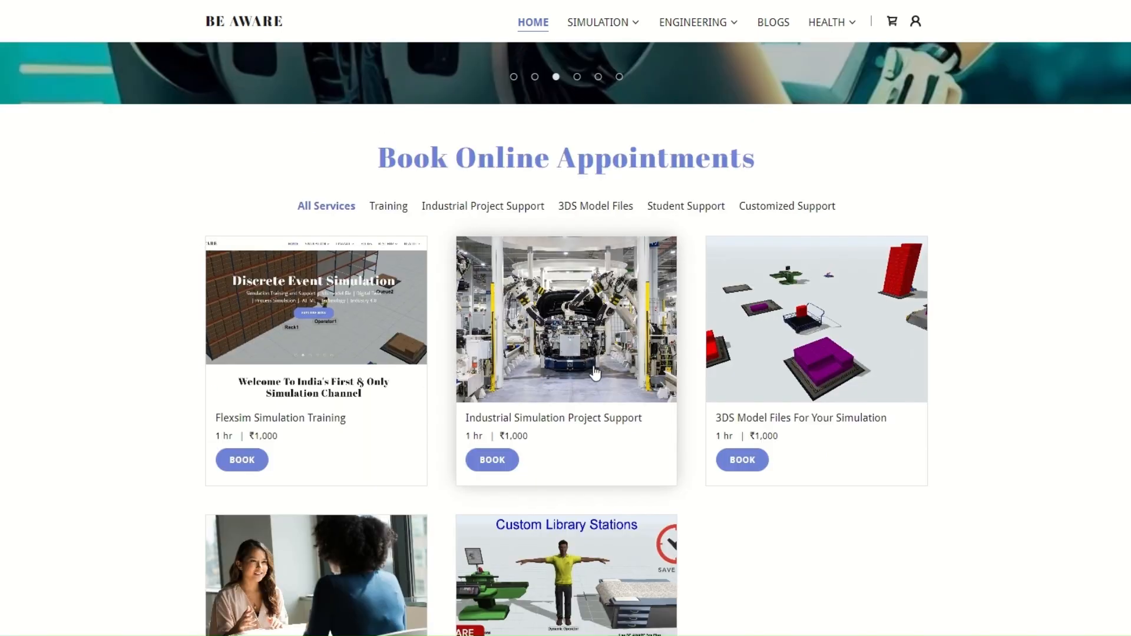
scroll(667, 374, "down", 2)
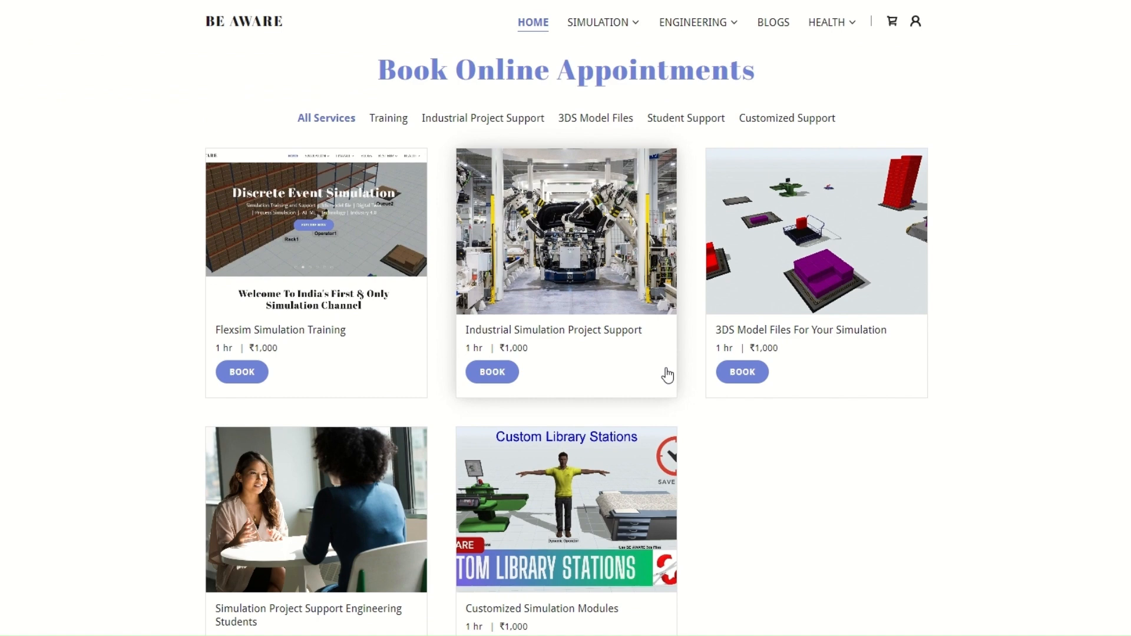
- Look over the YouTube playlist and About Us sections of the BE AWARE home page
scroll(707, 359, "down", 10)
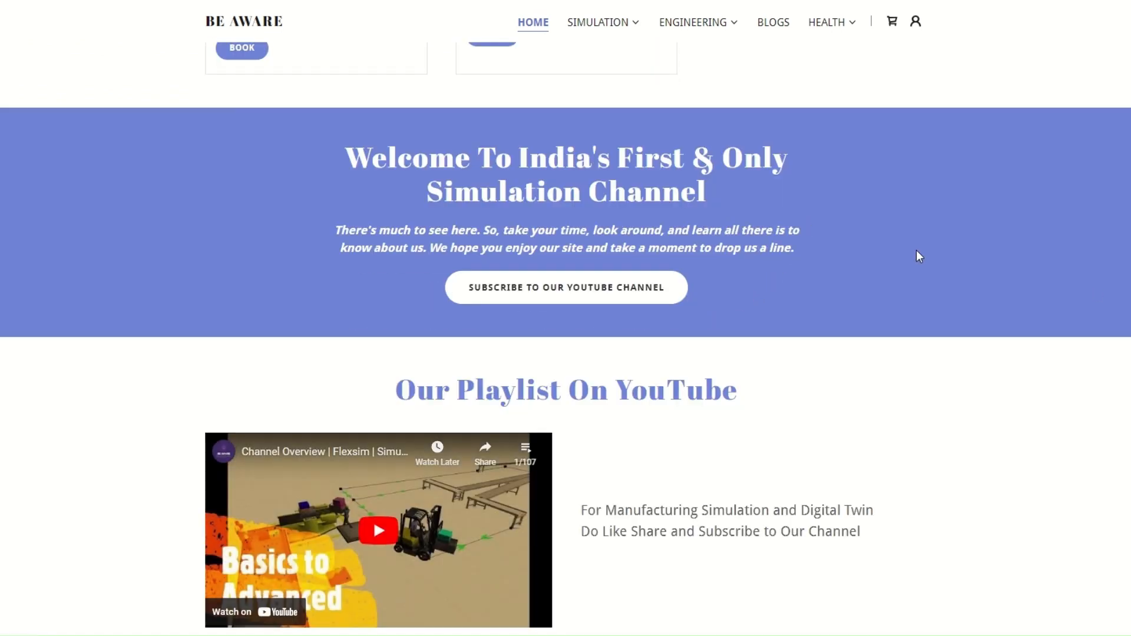
scroll(916, 252, "down", 3)
scroll(891, 233, "down", 2)
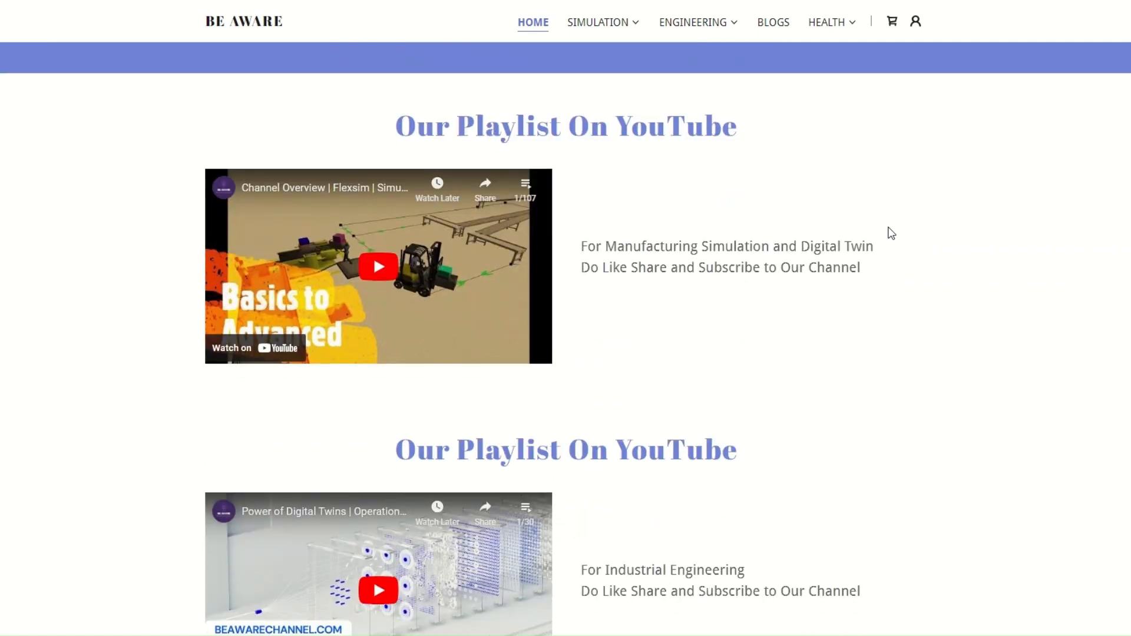
scroll(866, 228, "down", 3)
scroll(865, 227, "up", 2)
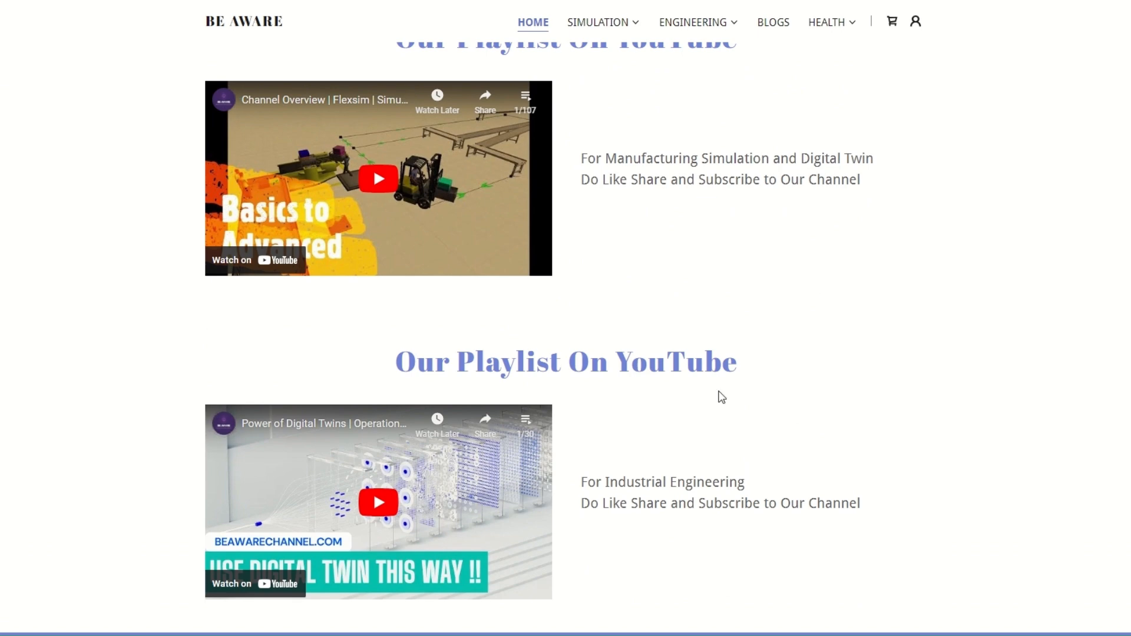
scroll(749, 380, "down", 3)
scroll(760, 414, "down", 3)
scroll(752, 412, "up", 3)
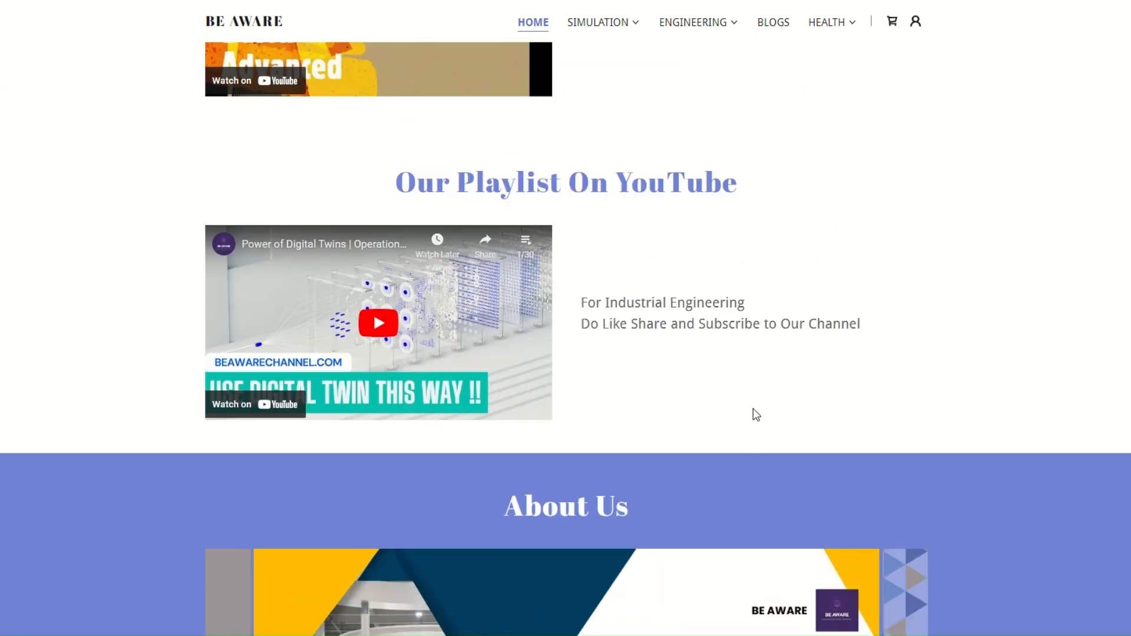
scroll(752, 411, "down", 3)
scroll(753, 404, "down", 3)
scroll(753, 383, "up", 10)
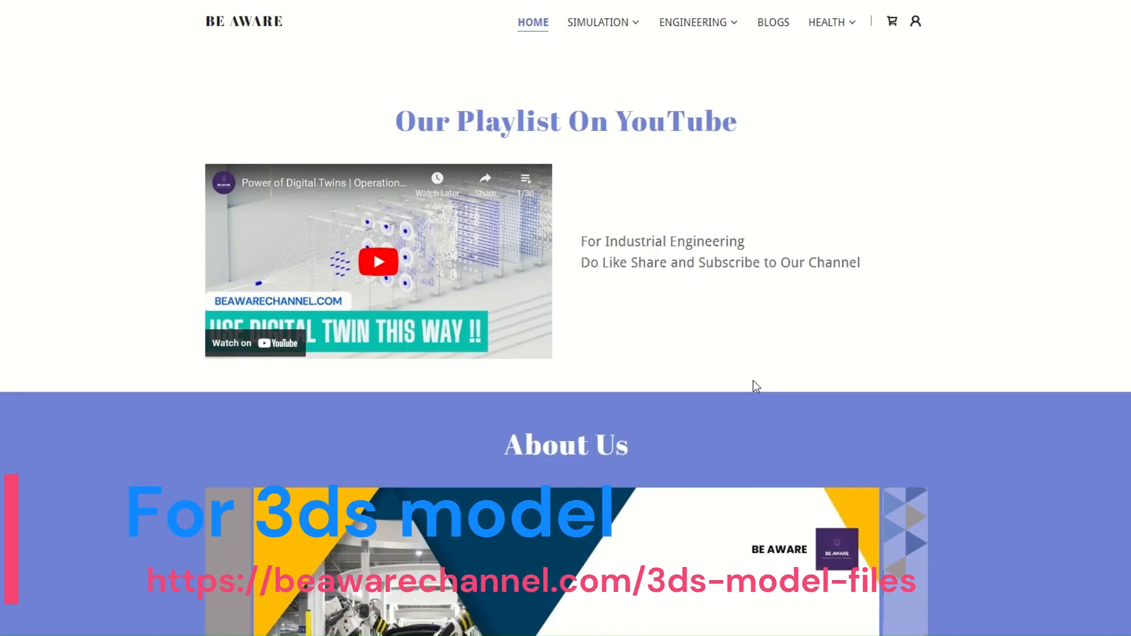
scroll(818, 379, "down", 10)
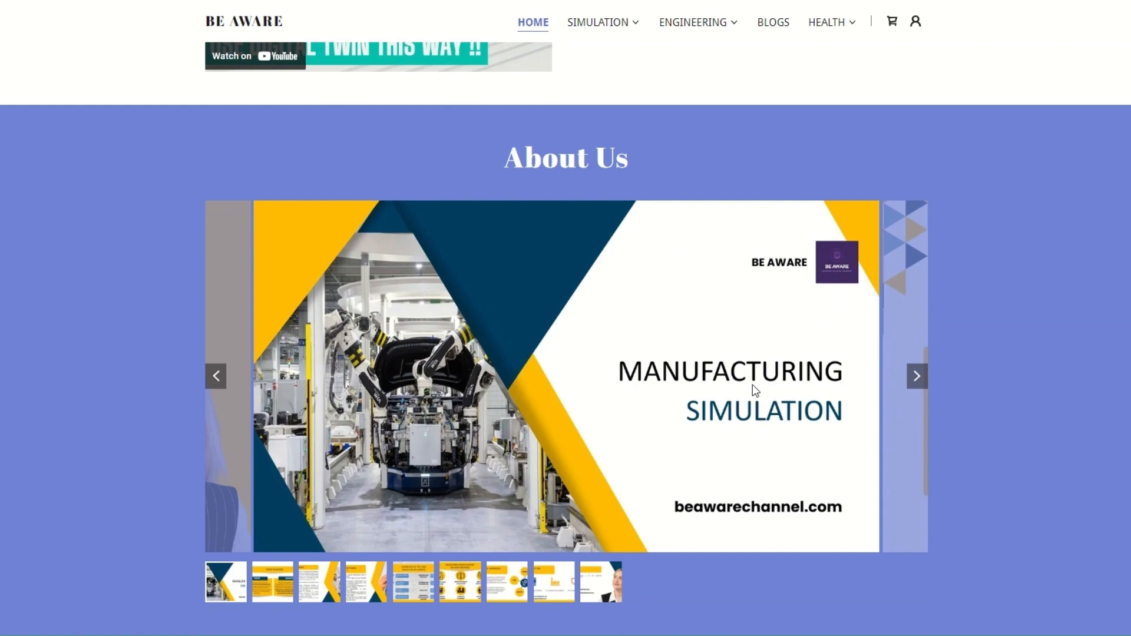
- Review the Scheduled Events and Our Services sections of the home page
scroll(752, 384, "down", 2)
scroll(776, 358, "down", 7)
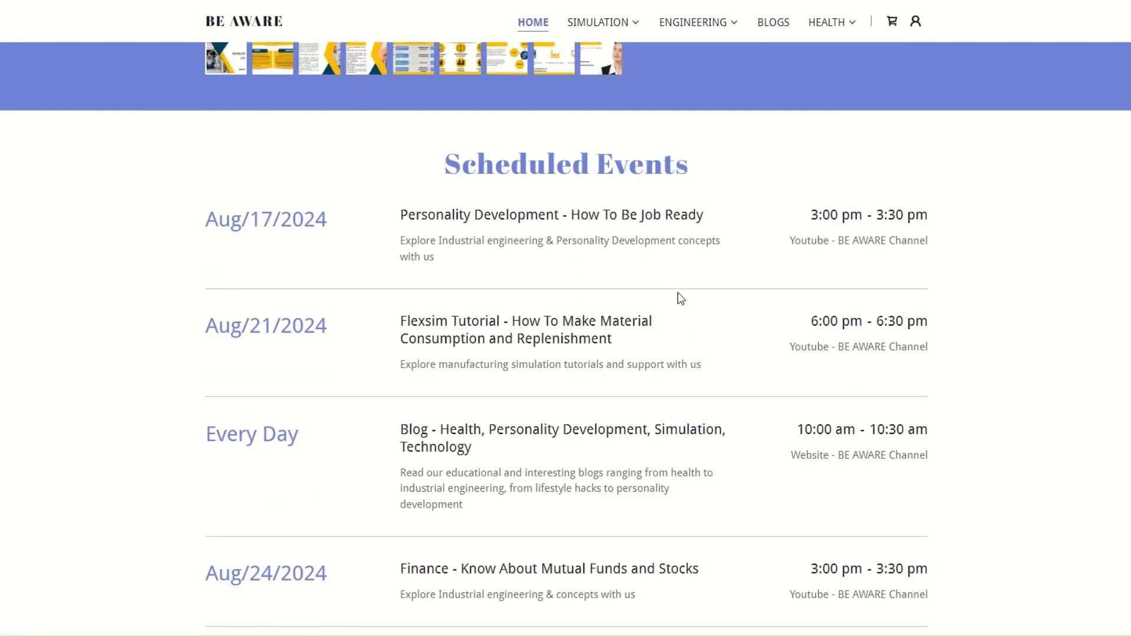
scroll(763, 295, "down", 2)
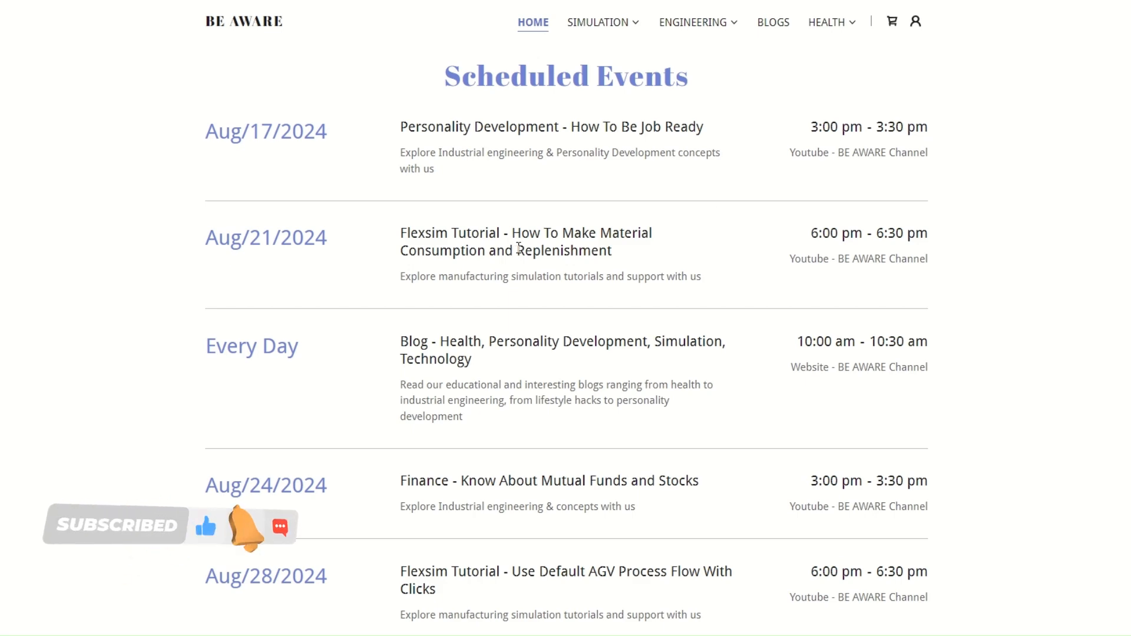
scroll(702, 307, "down", 10)
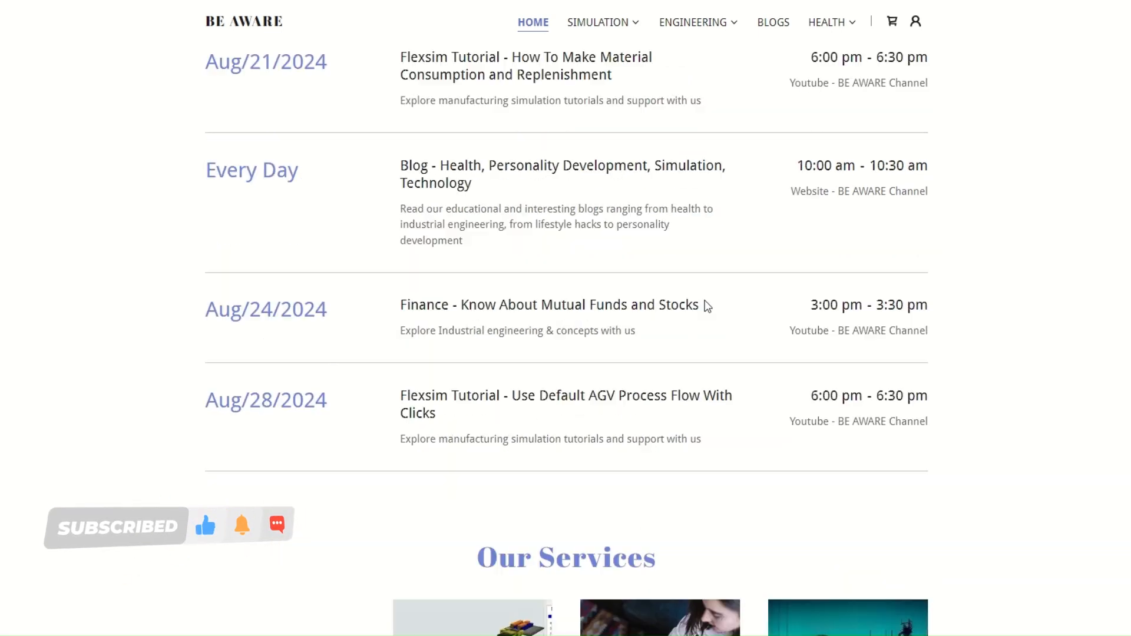
scroll(790, 278, "down", 5)
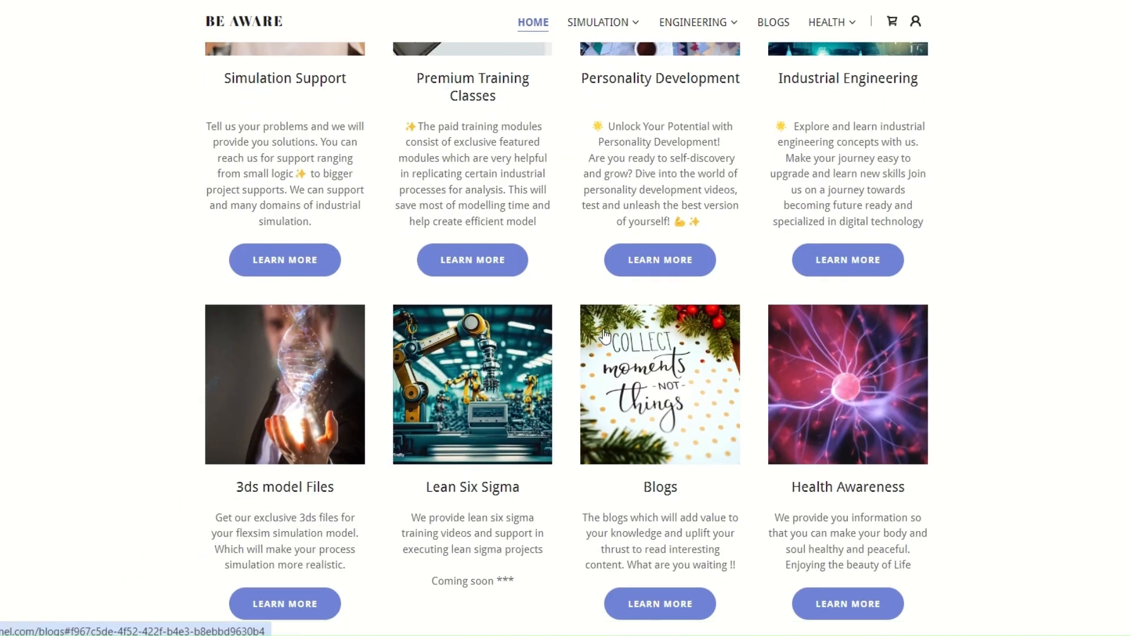
scroll(852, 419, "up", 12)
scroll(680, 255, "up", 15)
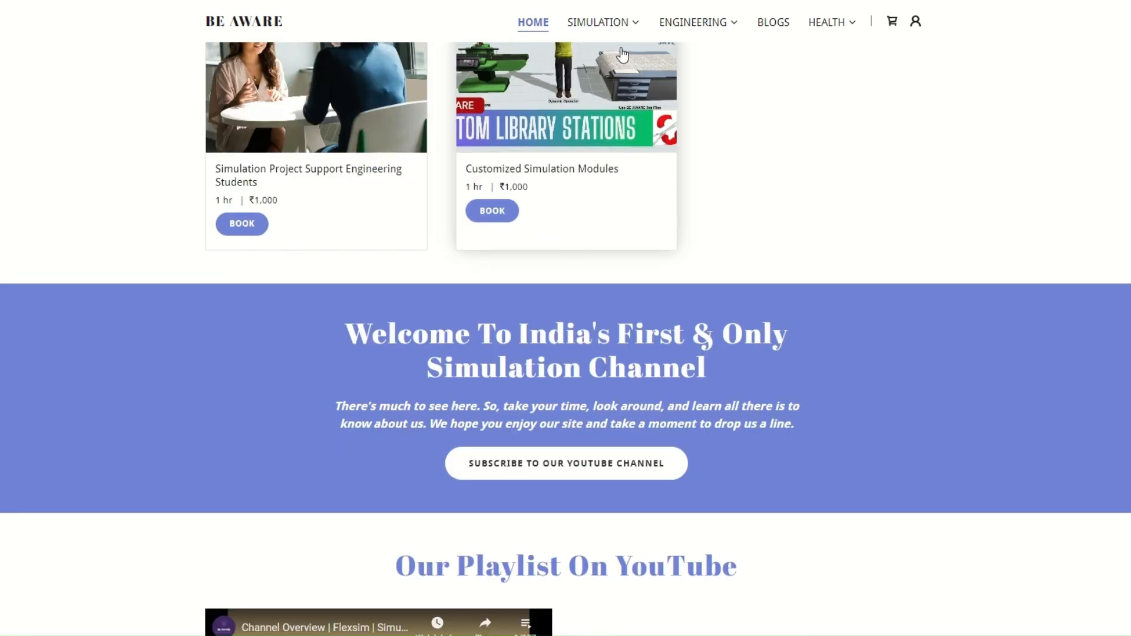
- View the contact form on the website's Simulation page and return to the home page
left_click(617, 28)
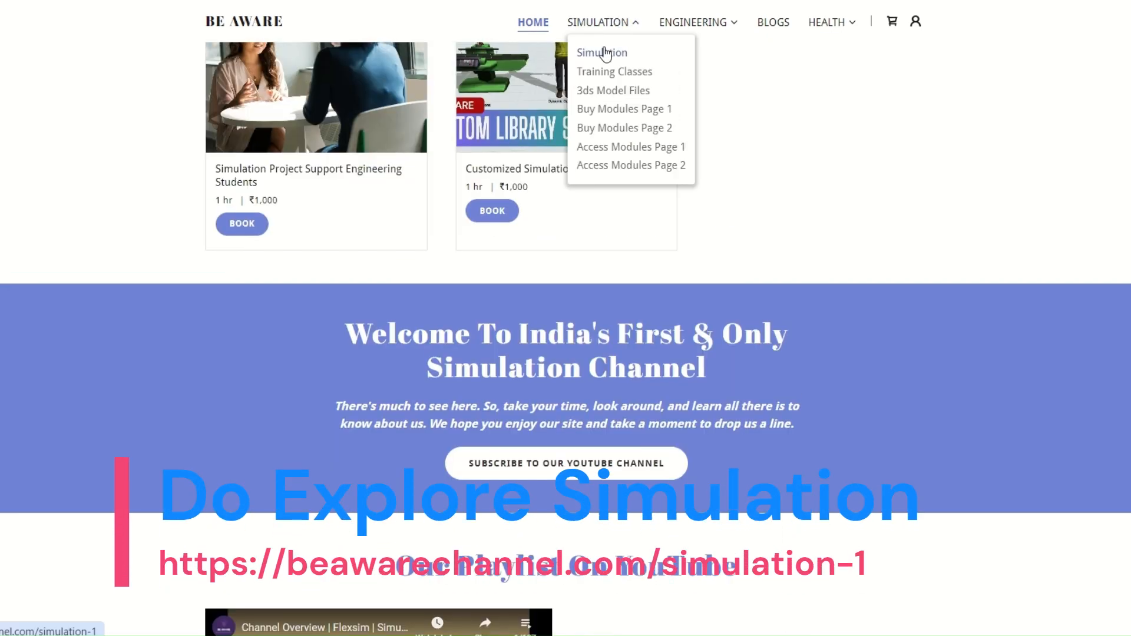
left_click(603, 51)
scroll(627, 289, "down", 7)
scroll(629, 291, "down", 3)
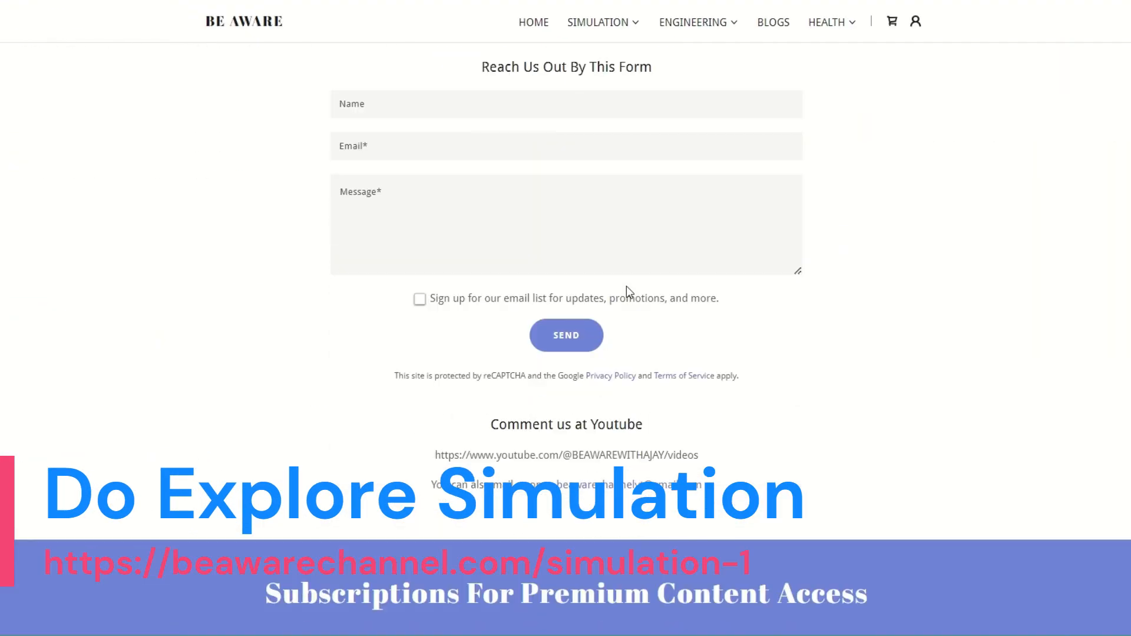
scroll(750, 255, "up", 1)
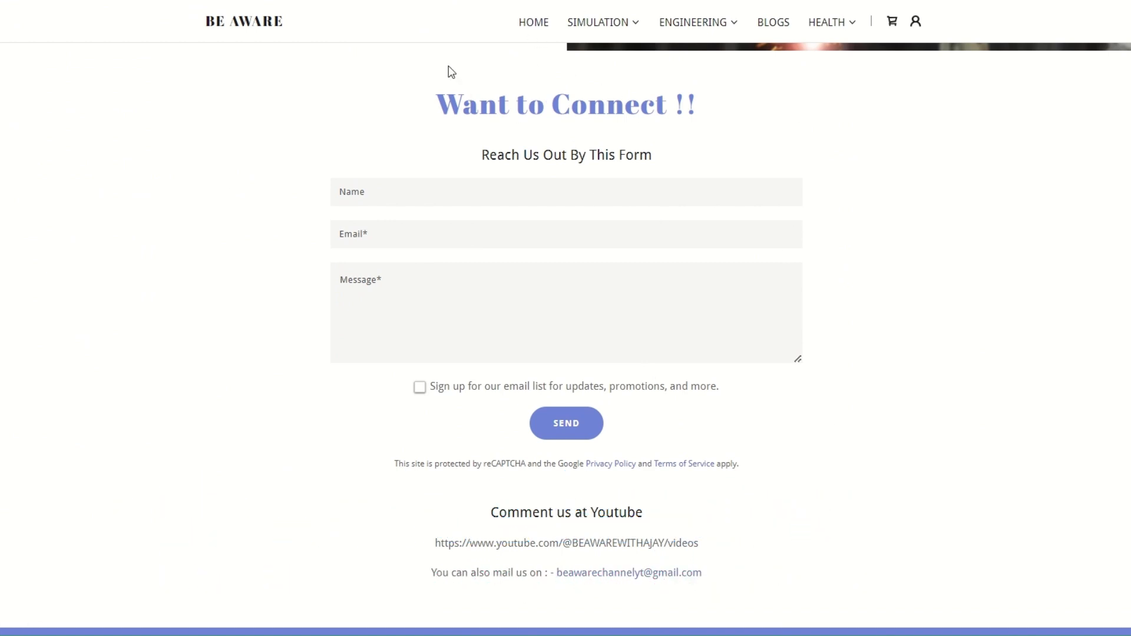
left_click(532, 23)
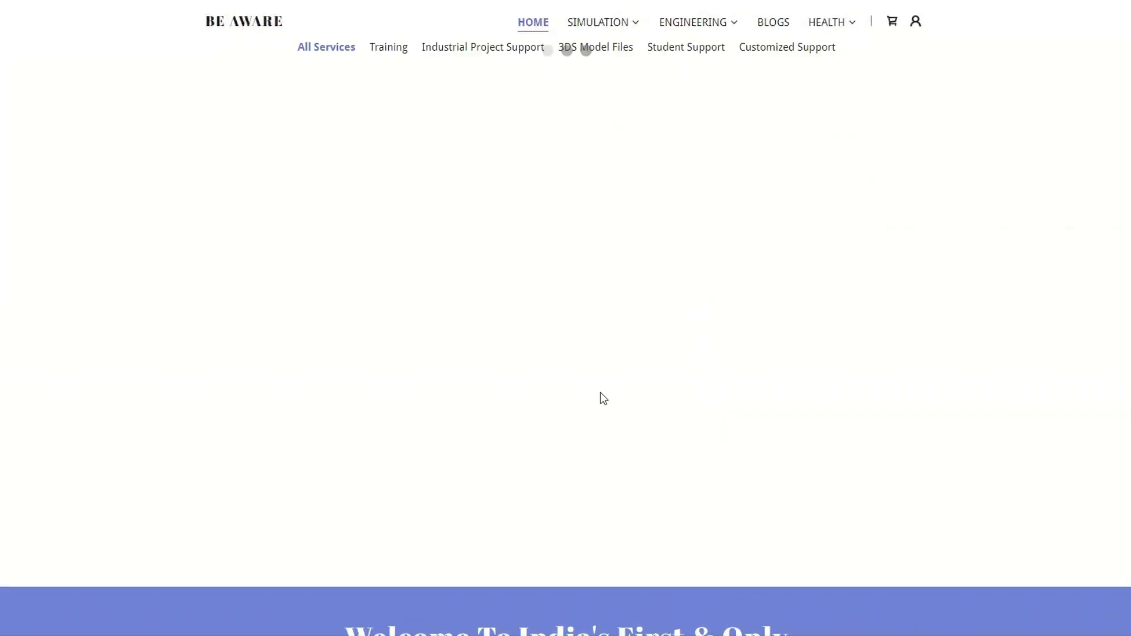
- Open the website's Training Classes page and look over its subscription and premium content sections
scroll(696, 378, "down", 3)
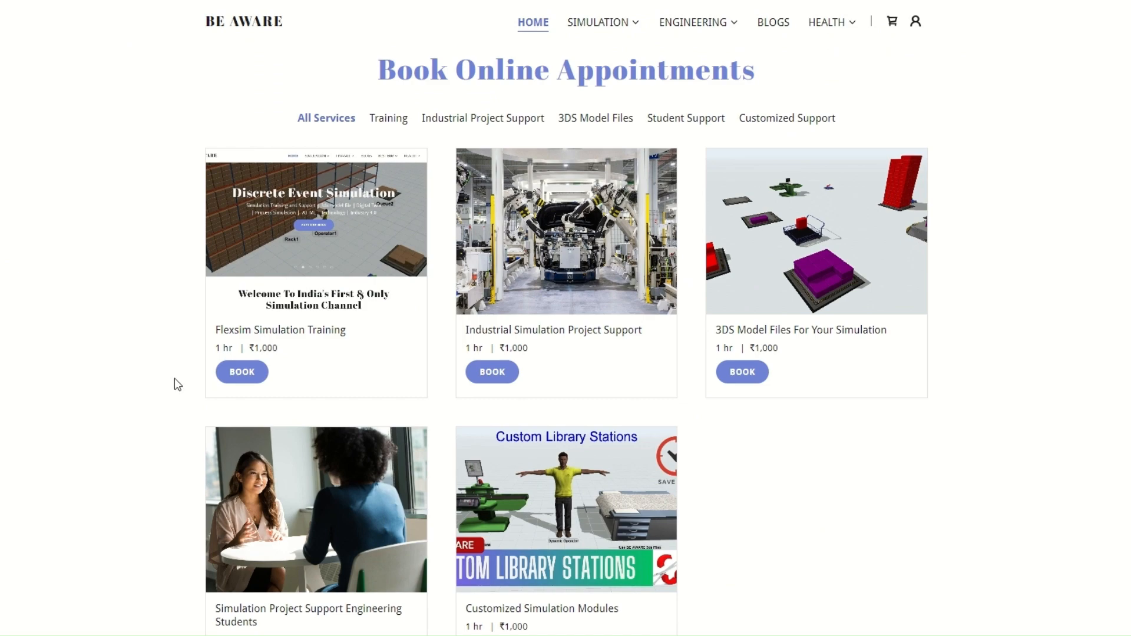
mouse_move(621, 33)
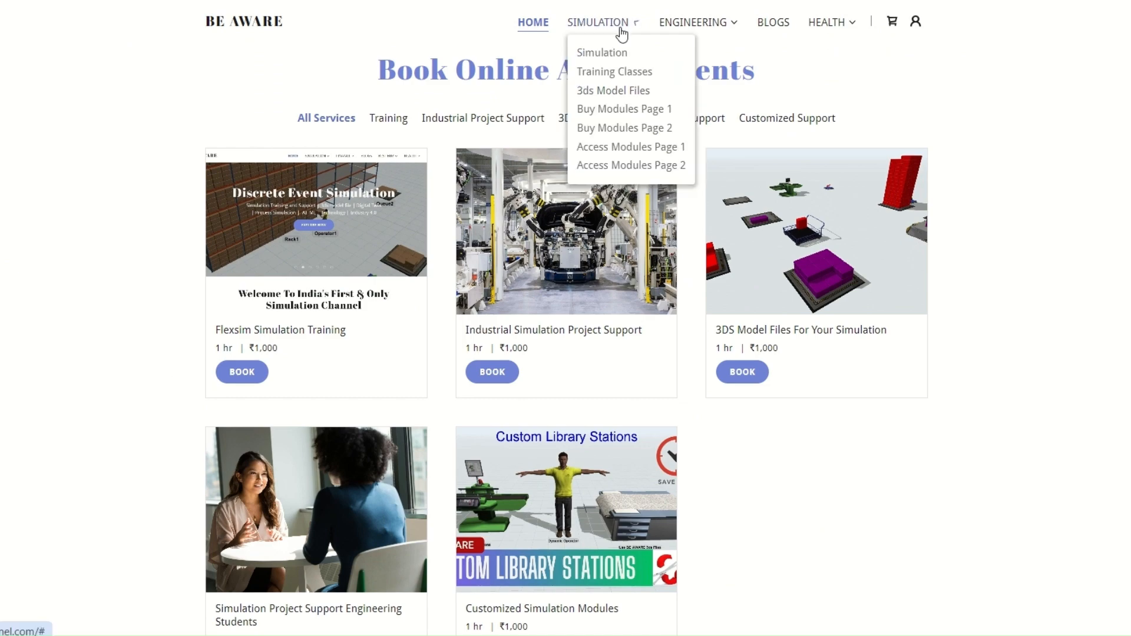
left_click(630, 76)
scroll(619, 230, "down", 10)
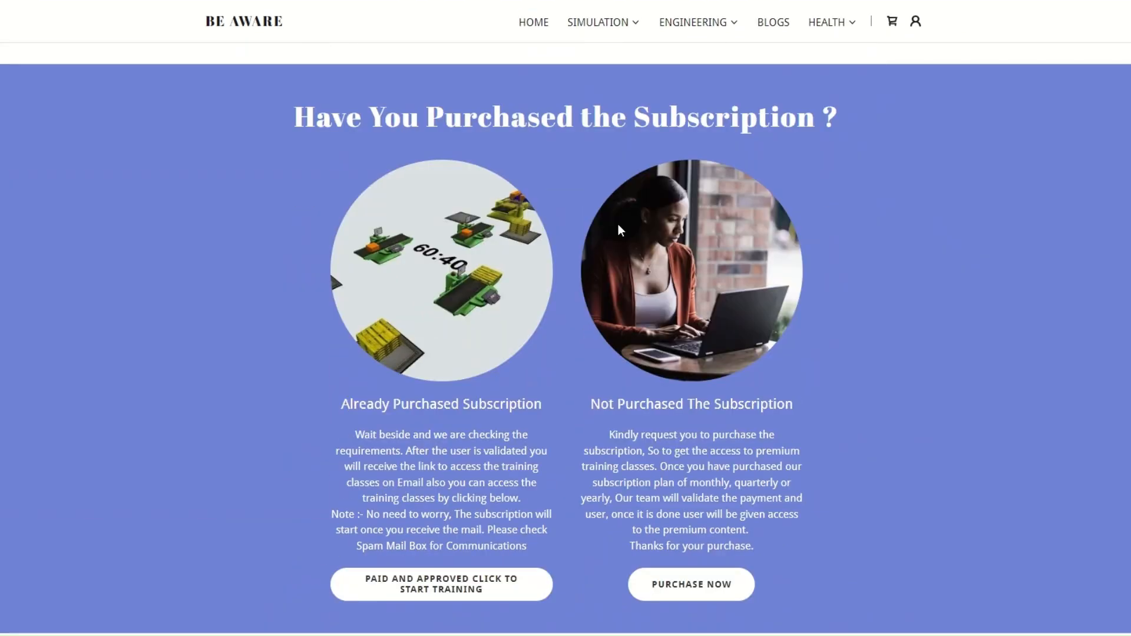
scroll(620, 230, "down", 19)
scroll(629, 235, "up", 9)
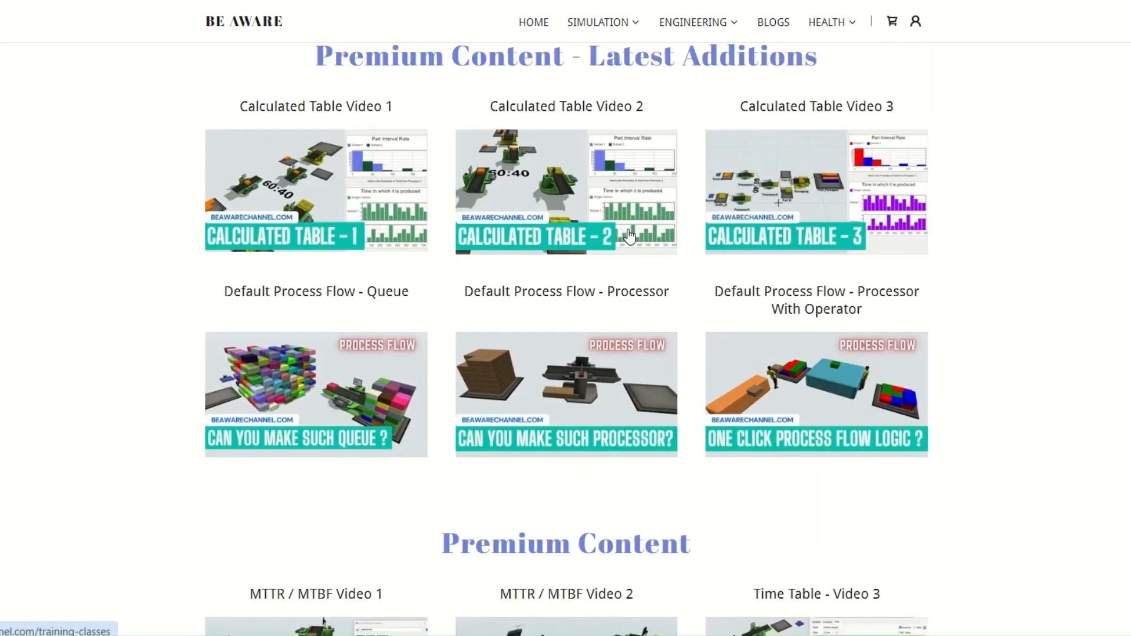
scroll(628, 236, "up", 10)
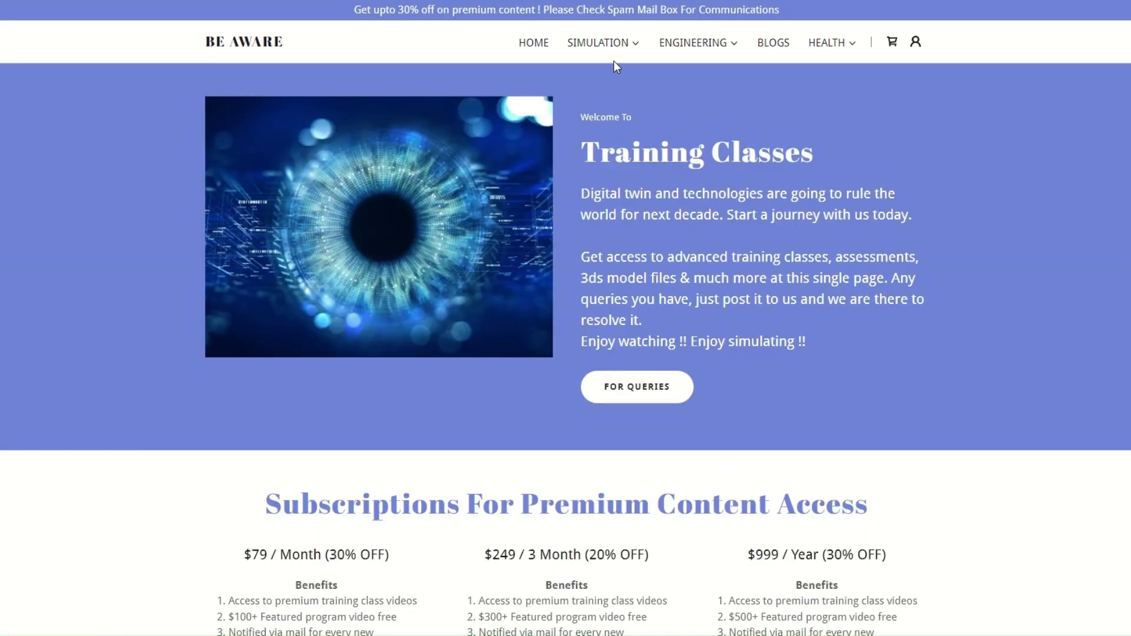
- Open Buy Modules Page 1 and look over the AGV Tugger modules and the payment section
left_click(613, 42)
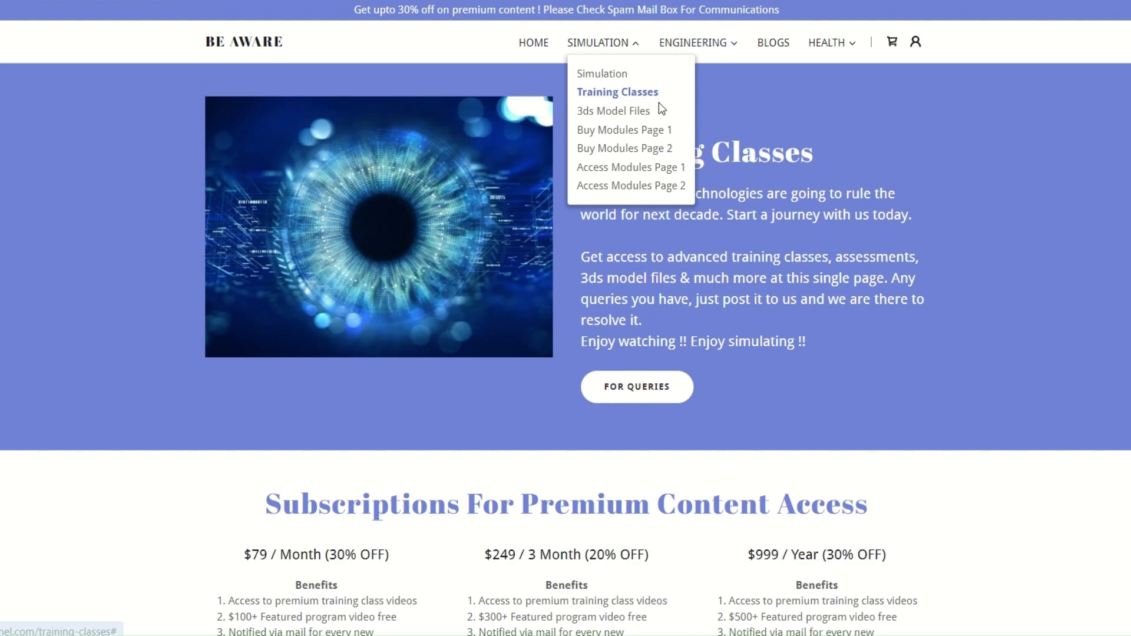
left_click(646, 131)
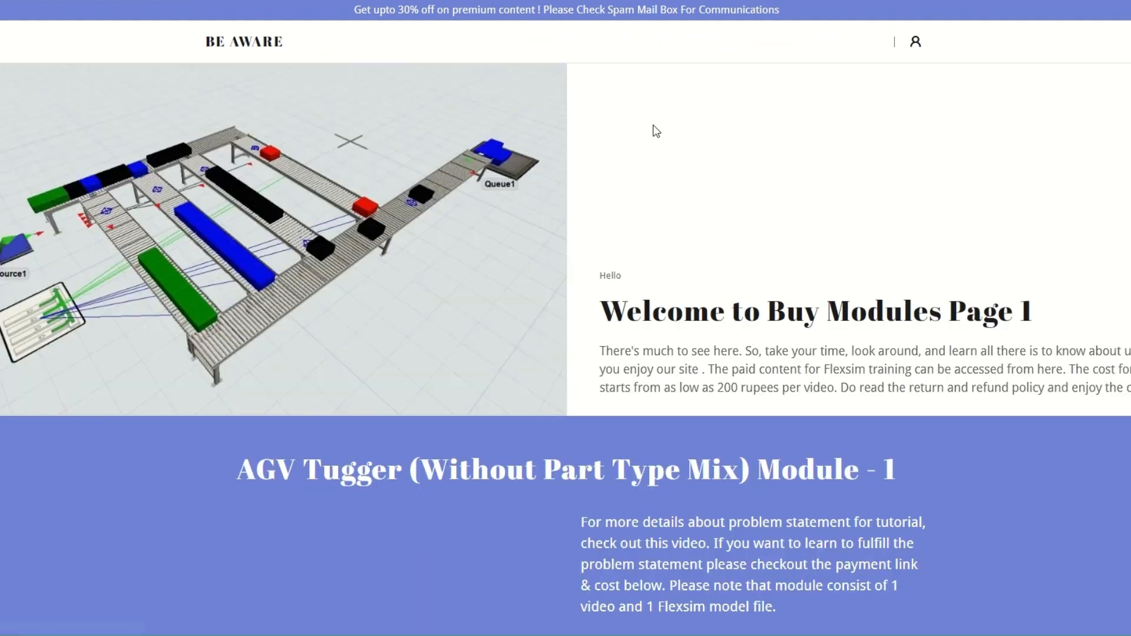
scroll(726, 314, "down", 10)
scroll(725, 313, "up", 15)
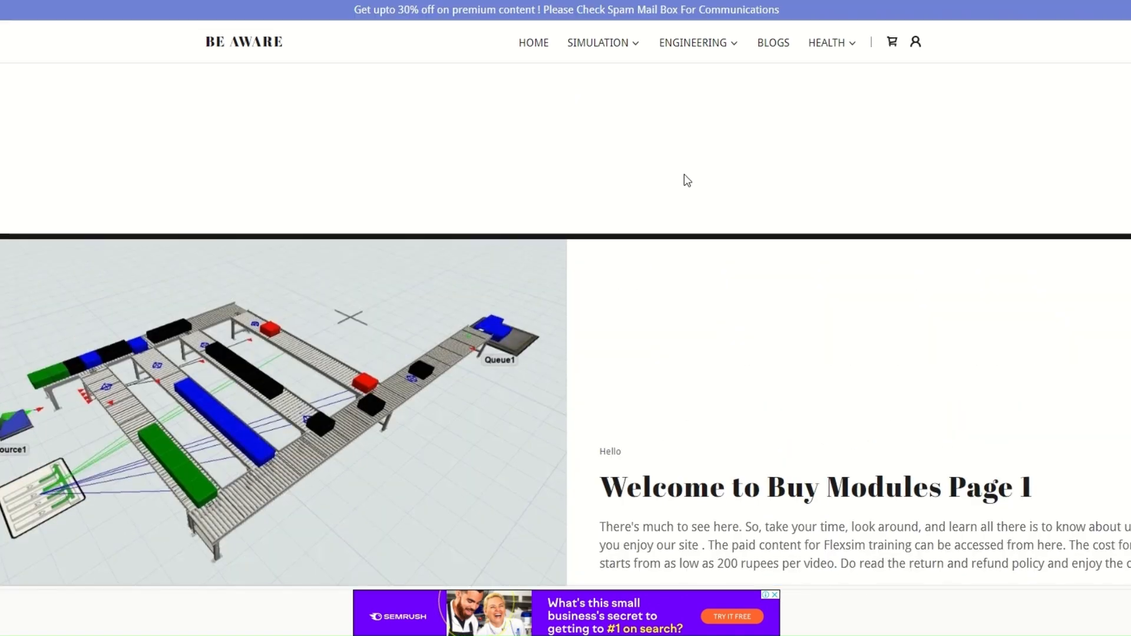
scroll(702, 365, "down", 20)
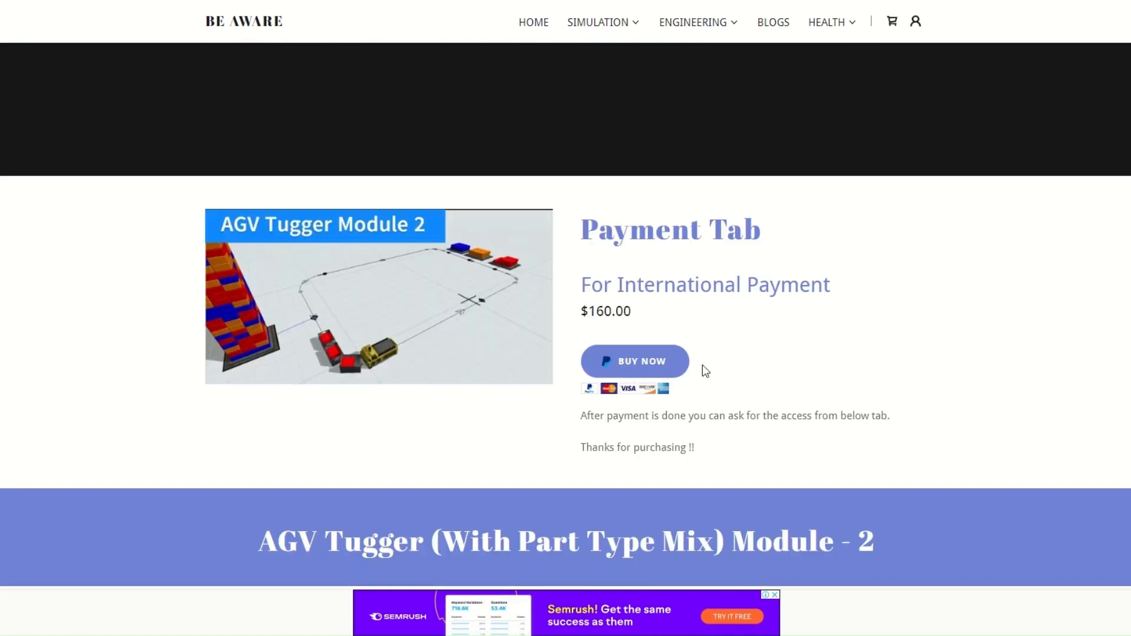
scroll(703, 366, "up", 15)
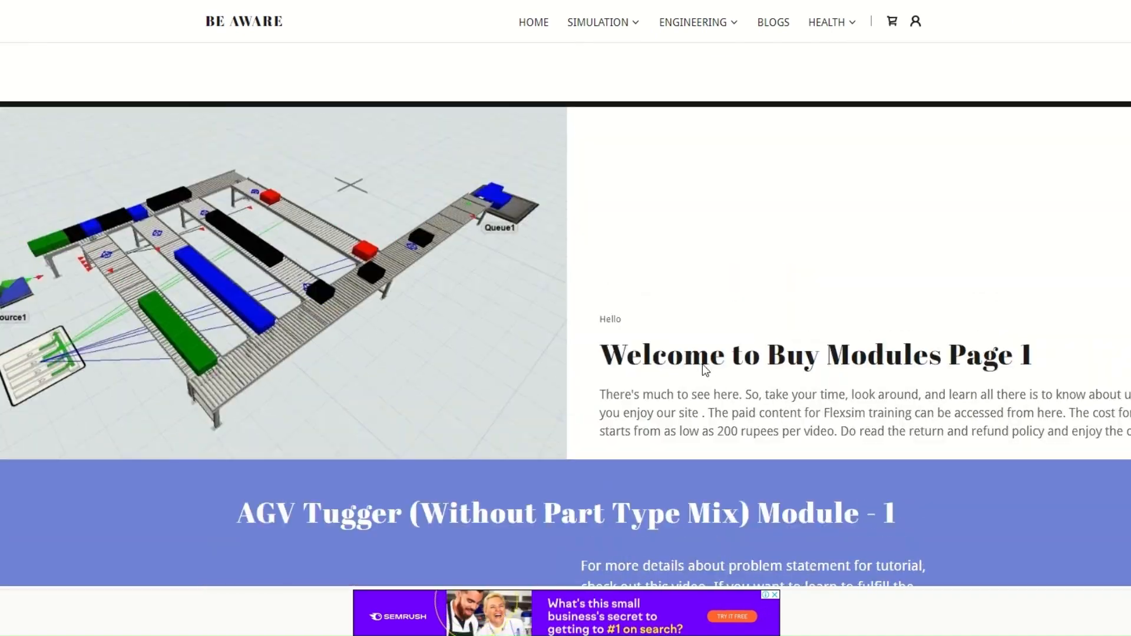
scroll(702, 363, "up", 2)
- Open the Industrial Engineering page and browse its YouTube playlist and lesson videos
mouse_move(699, 51)
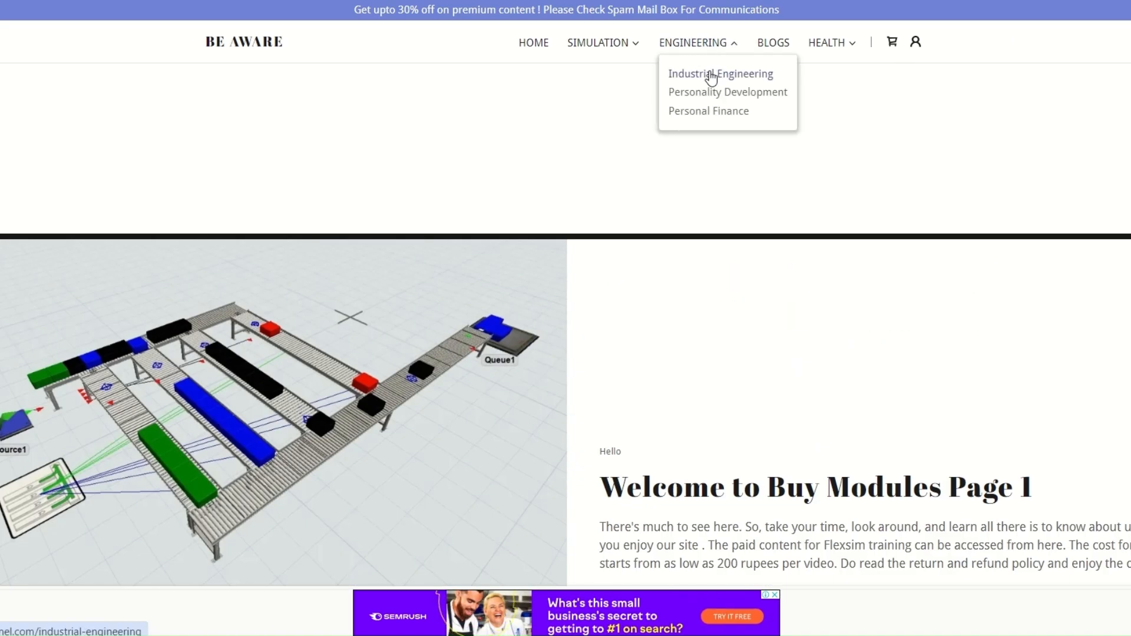
left_click(709, 76)
scroll(683, 247, "down", 8)
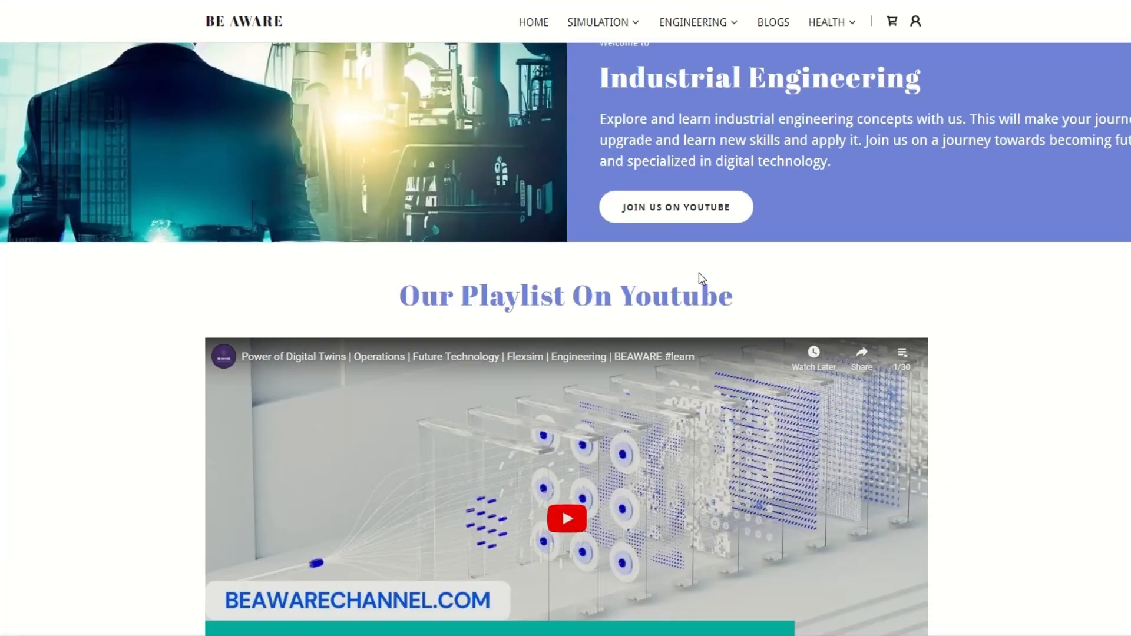
scroll(699, 272, "up", 1)
scroll(699, 272, "down", 10)
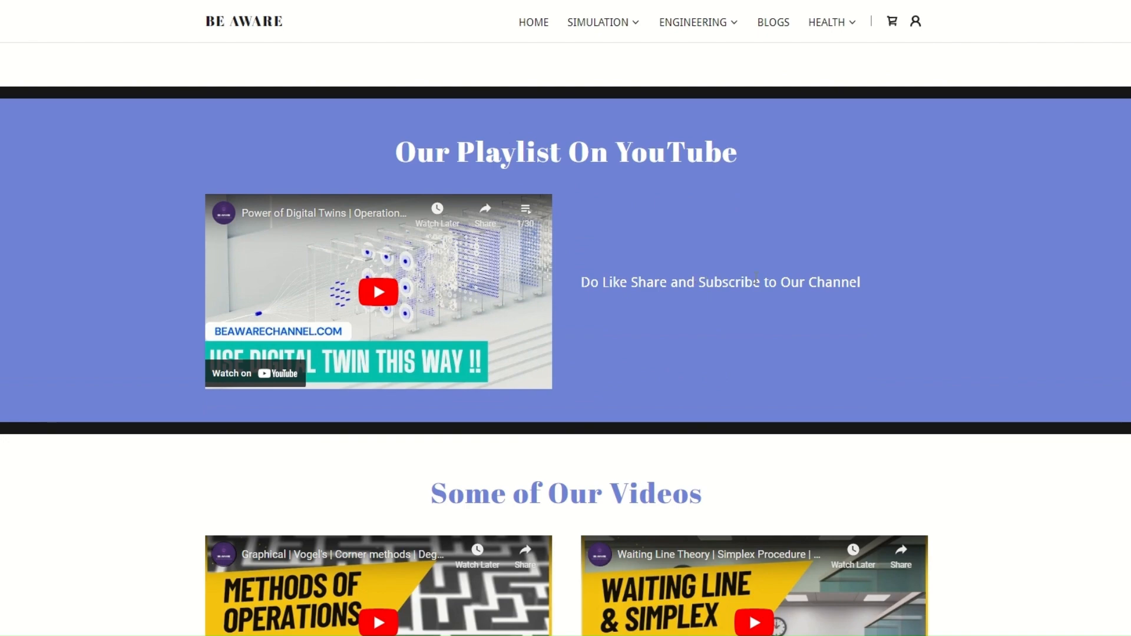
scroll(832, 292, "down", 4)
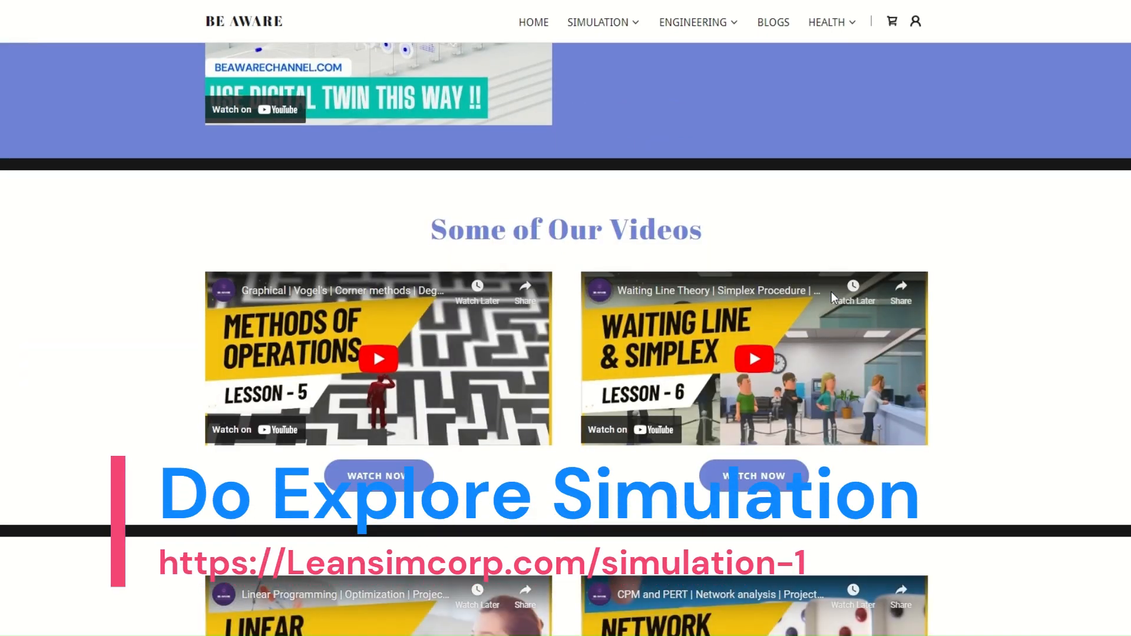
scroll(831, 291, "down", 12)
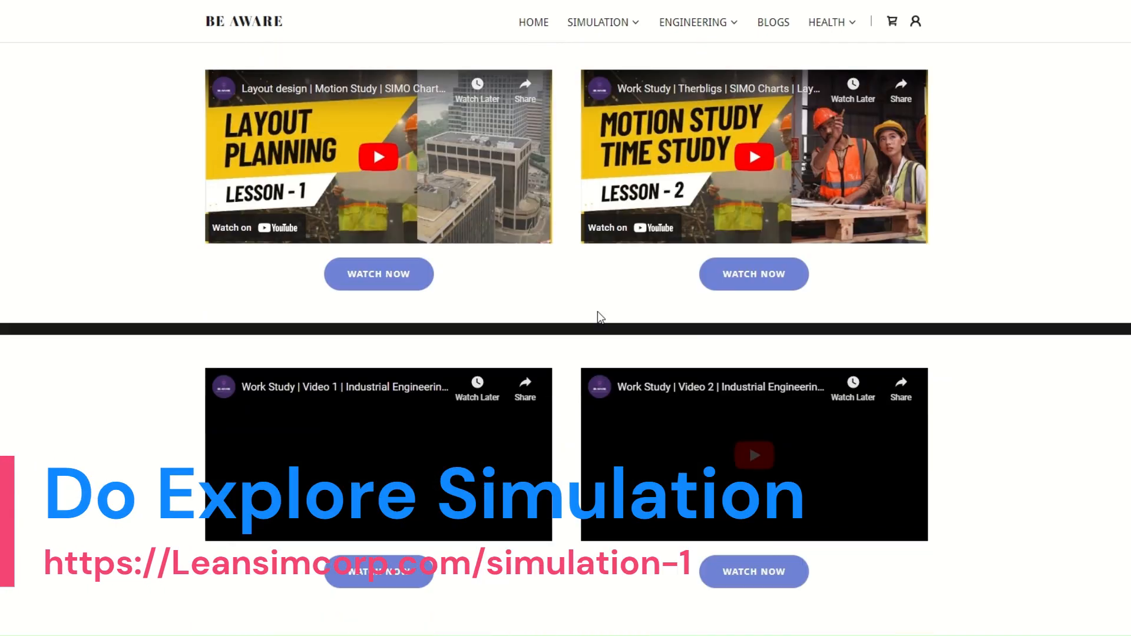
scroll(600, 316, "up", 15)
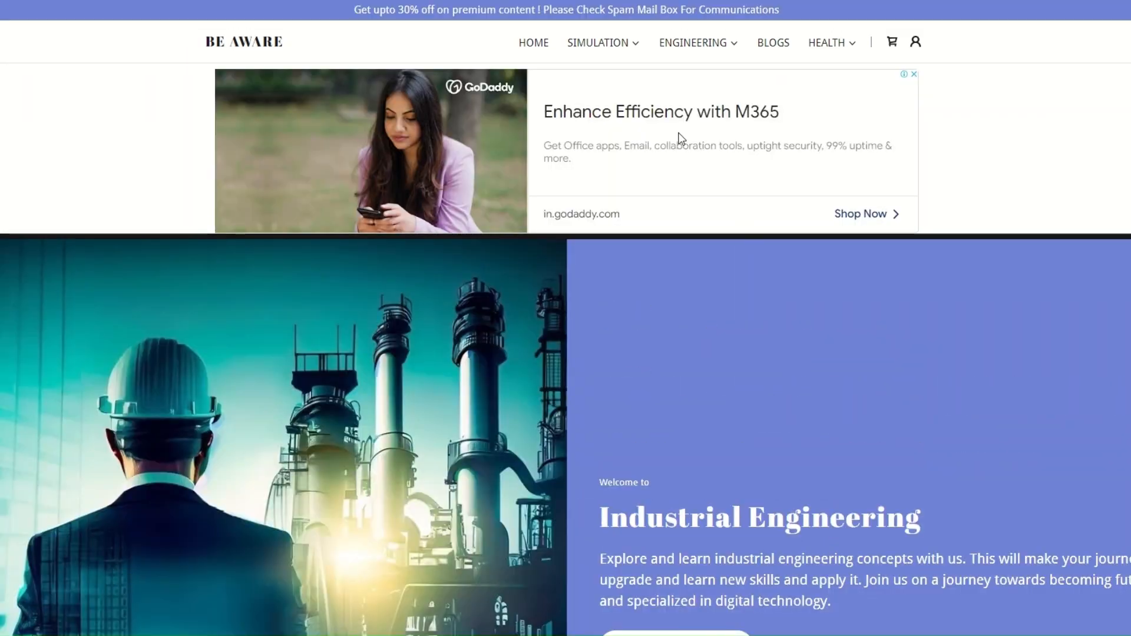
scroll(682, 139, "down", 7)
- Open the Personality Development page and view its What's For You and Your Dose for Development sections
left_click(716, 24)
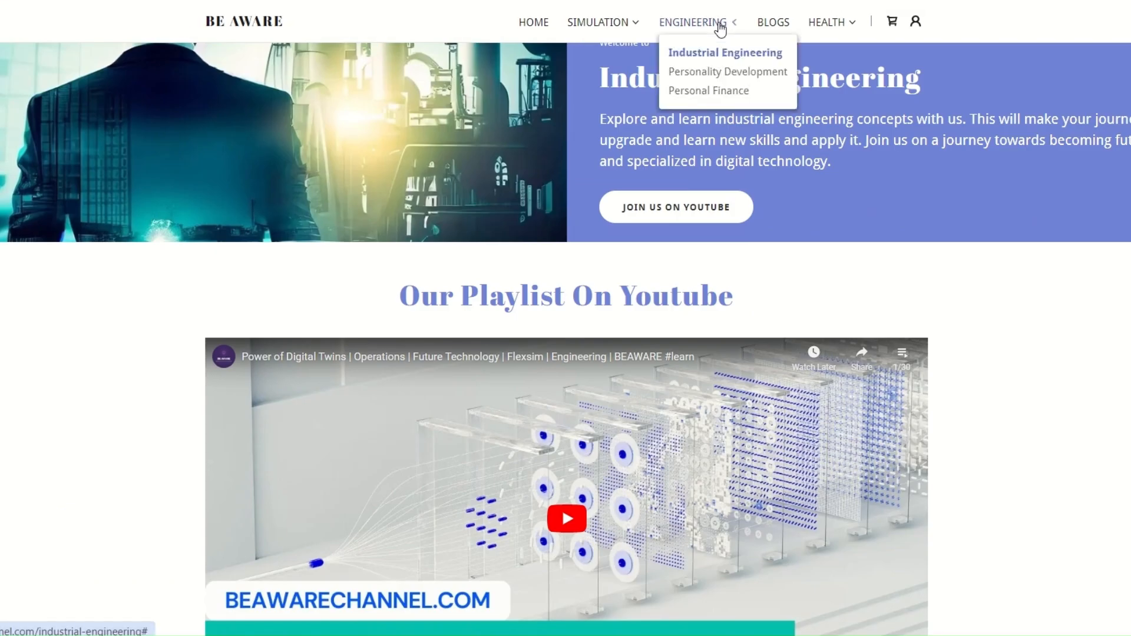
left_click(723, 73)
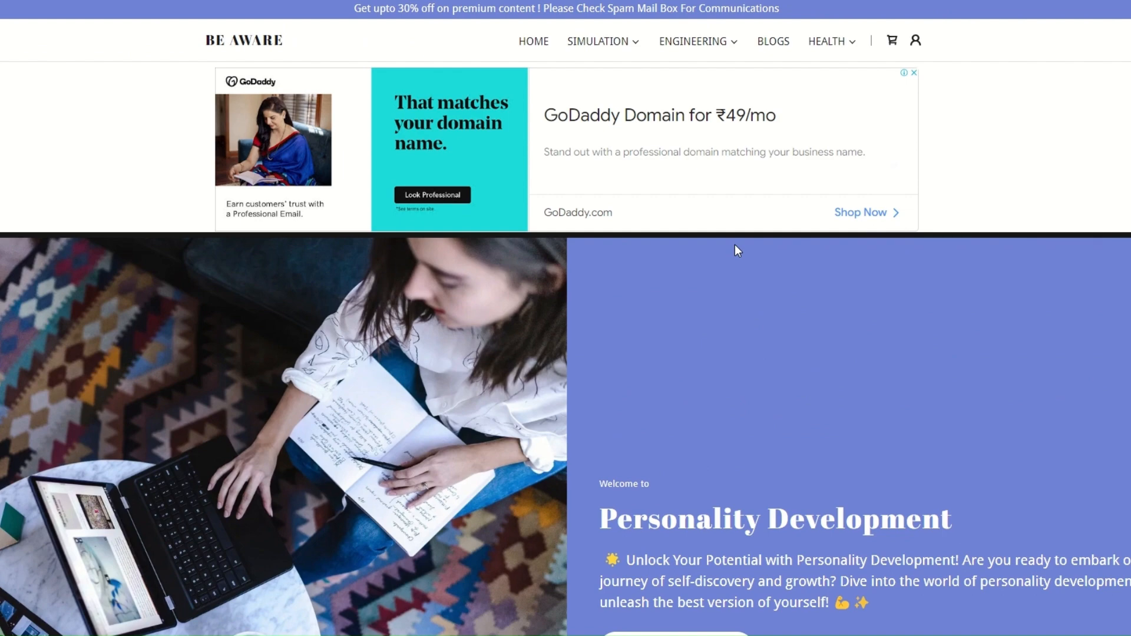
scroll(734, 246, "down", 3)
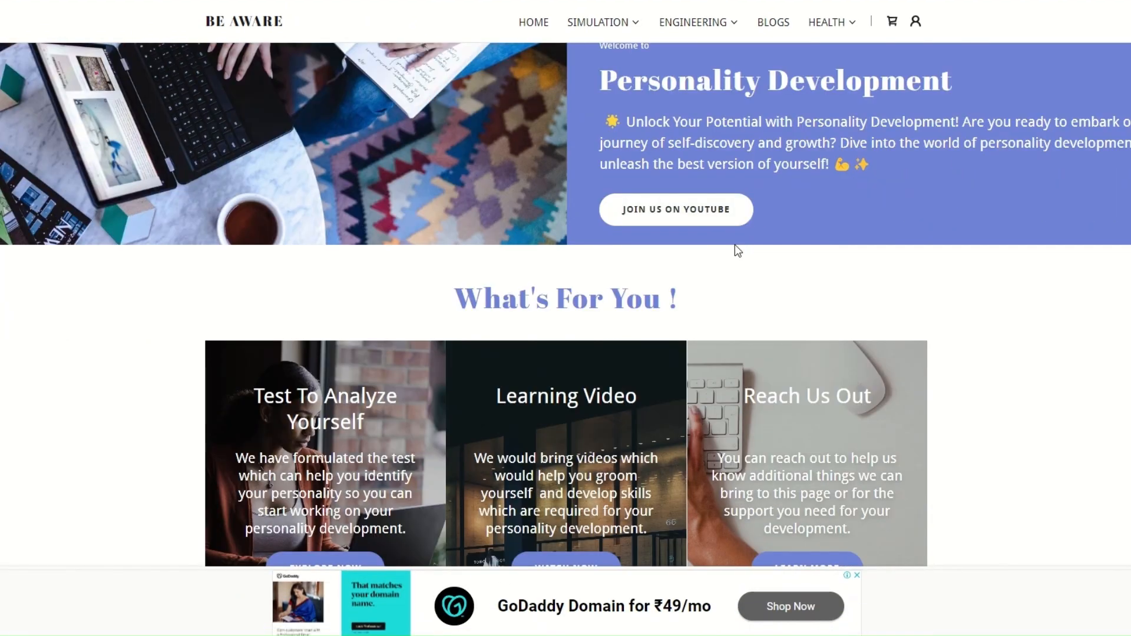
scroll(735, 245, "down", 5)
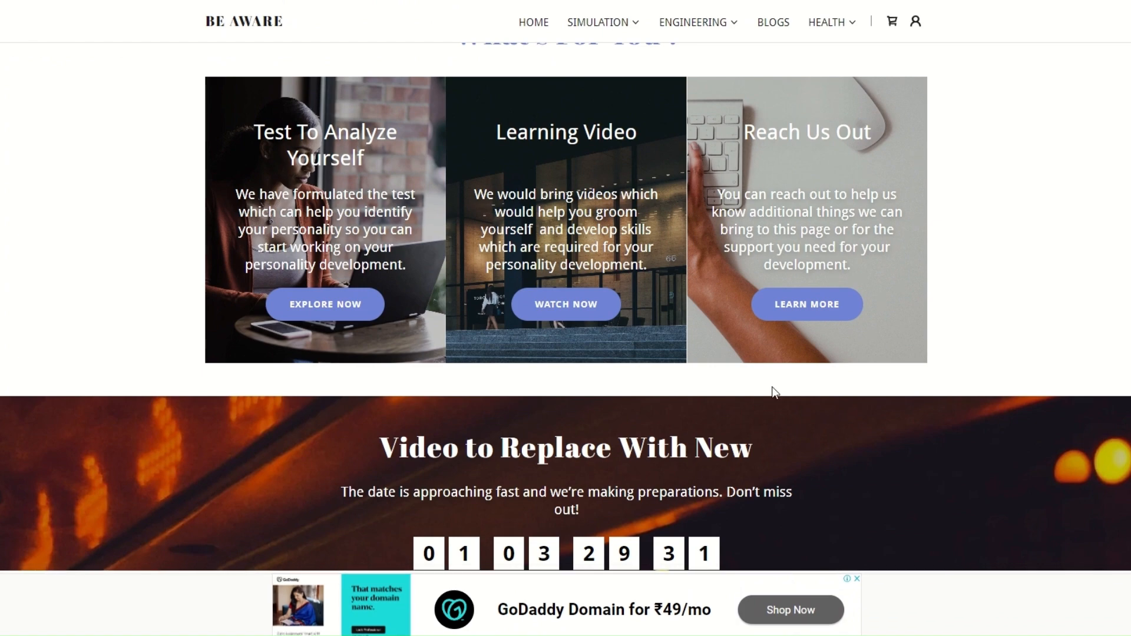
scroll(771, 388, "down", 8)
scroll(771, 389, "down", 5)
scroll(772, 376, "up", 3)
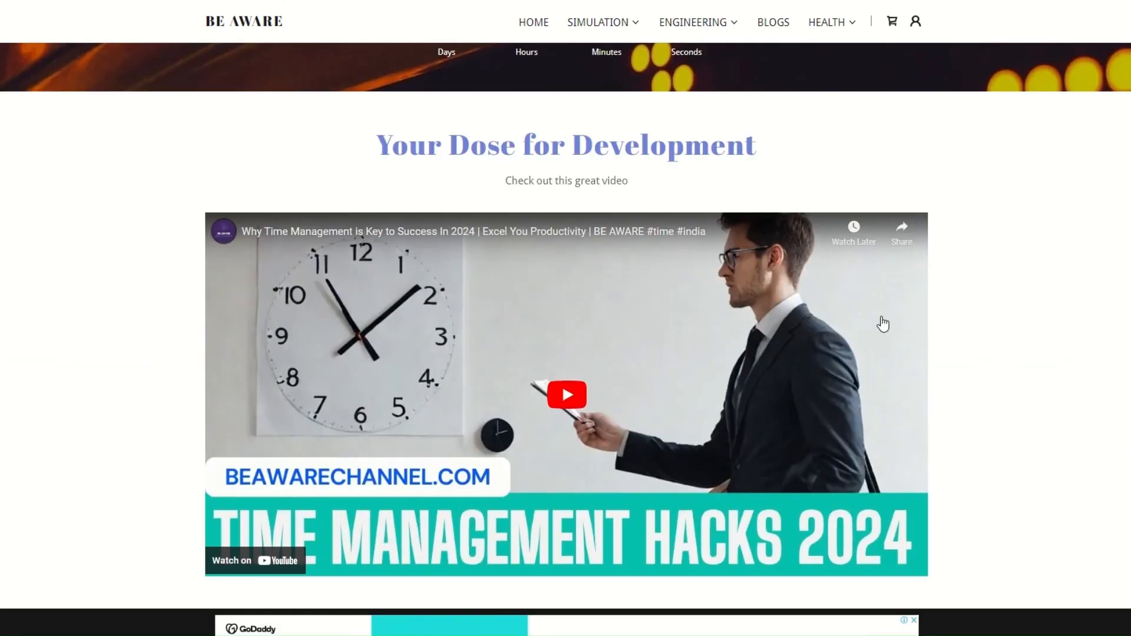
- Look over the introvert and good listener questionnaires in the Test Yourself section of the Personality Development page
scroll(881, 320, "down", 8)
scroll(688, 248, "down", 5)
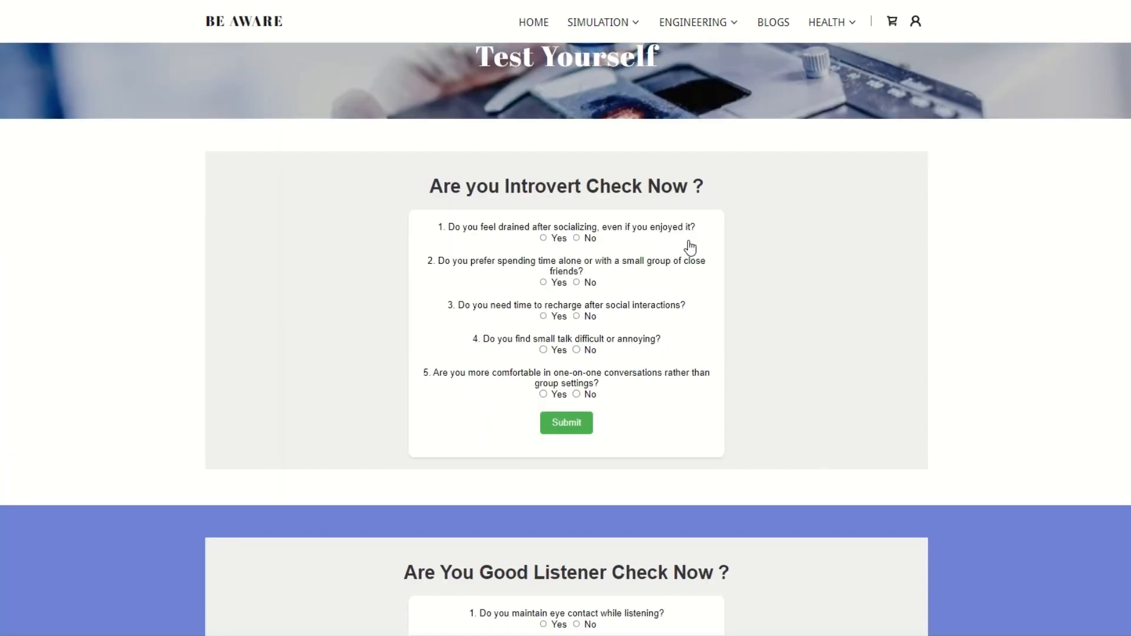
scroll(688, 247, "up", 10)
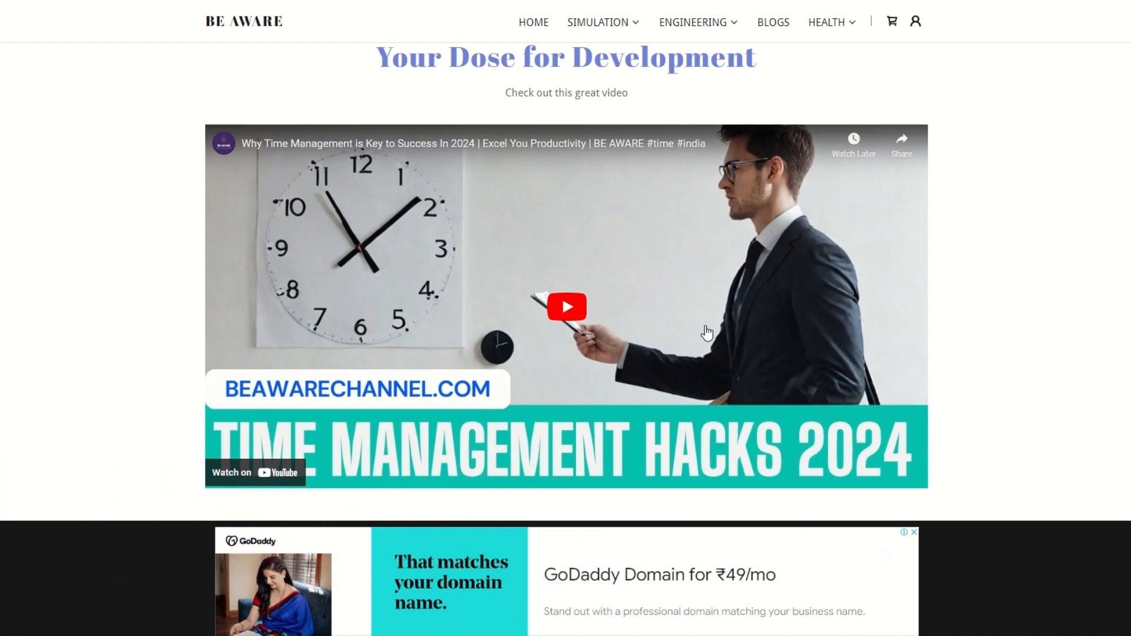
scroll(707, 333, "down", 15)
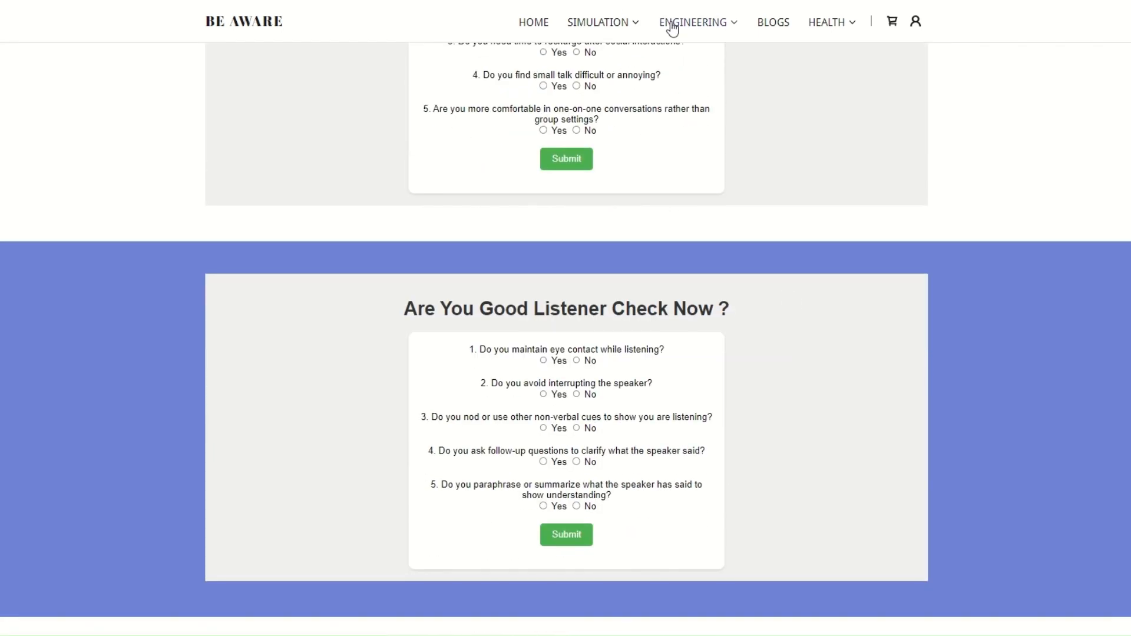
- Open the Personal Finance page and view its introduction and What's For You sections
mouse_move(672, 27)
left_click(692, 180)
scroll(731, 267, "down", 3)
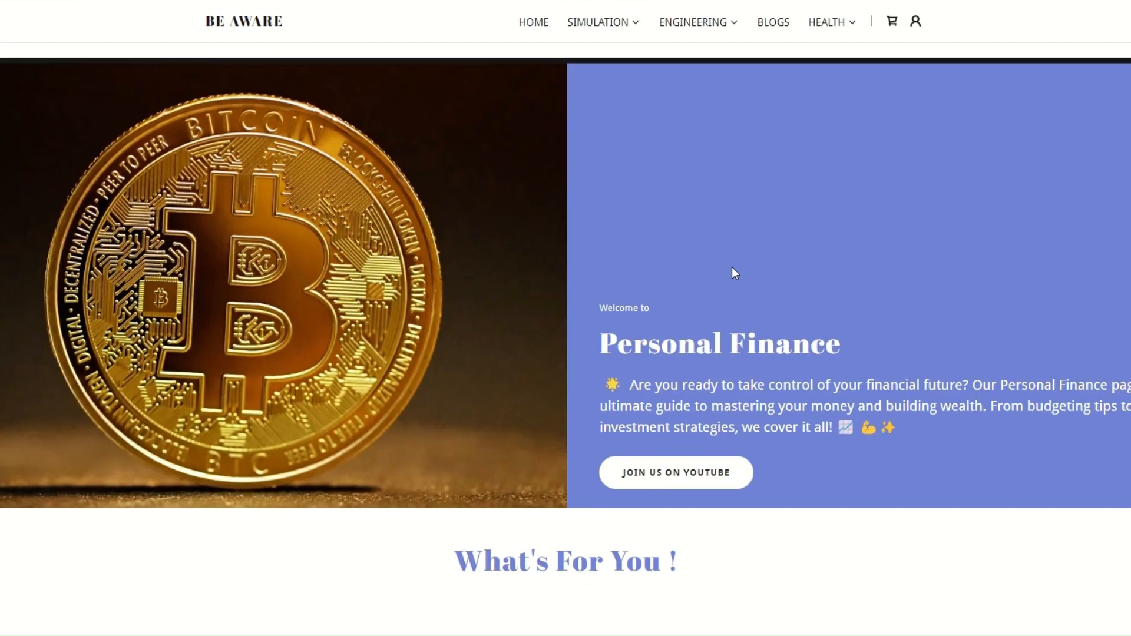
scroll(731, 267, "down", 3)
scroll(731, 267, "down", 3)
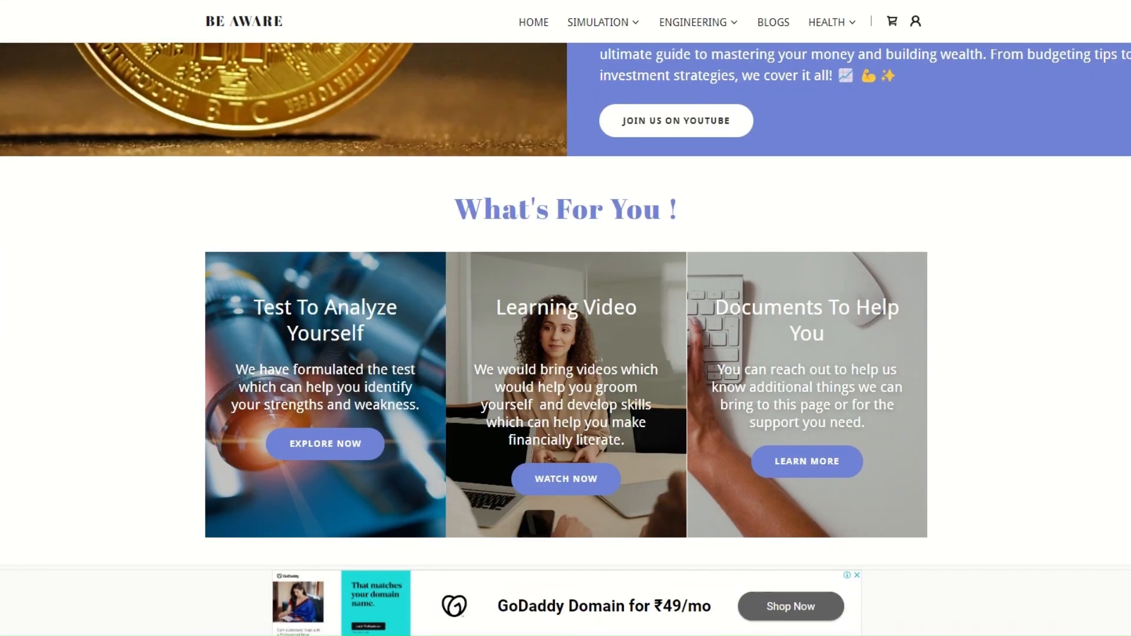
scroll(714, 317, "up", 1)
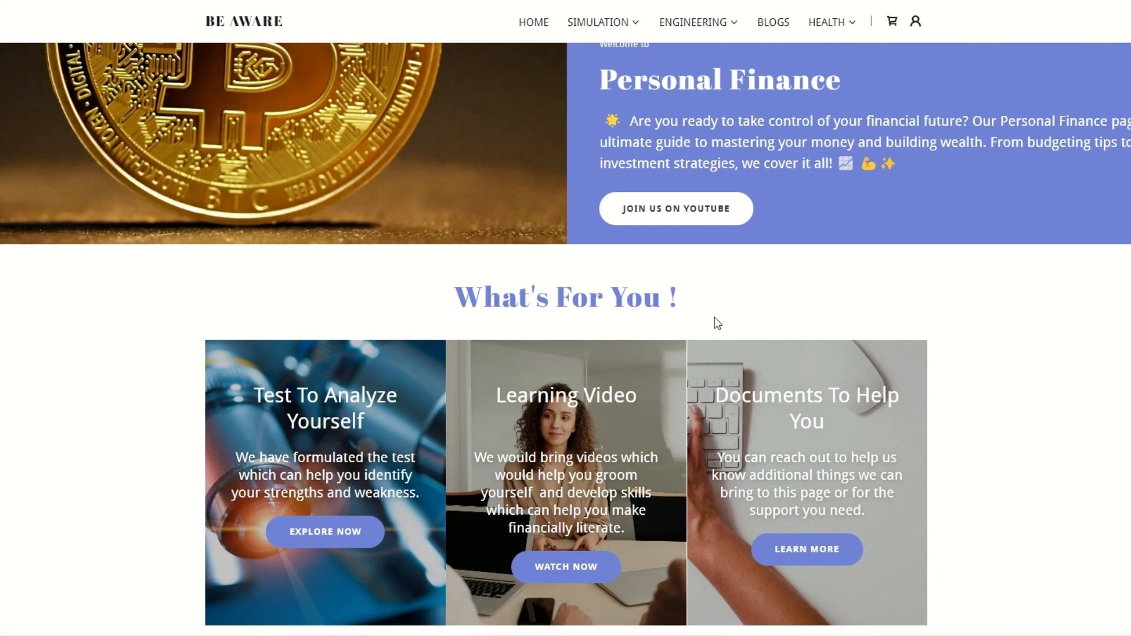
scroll(714, 318, "down", 5)
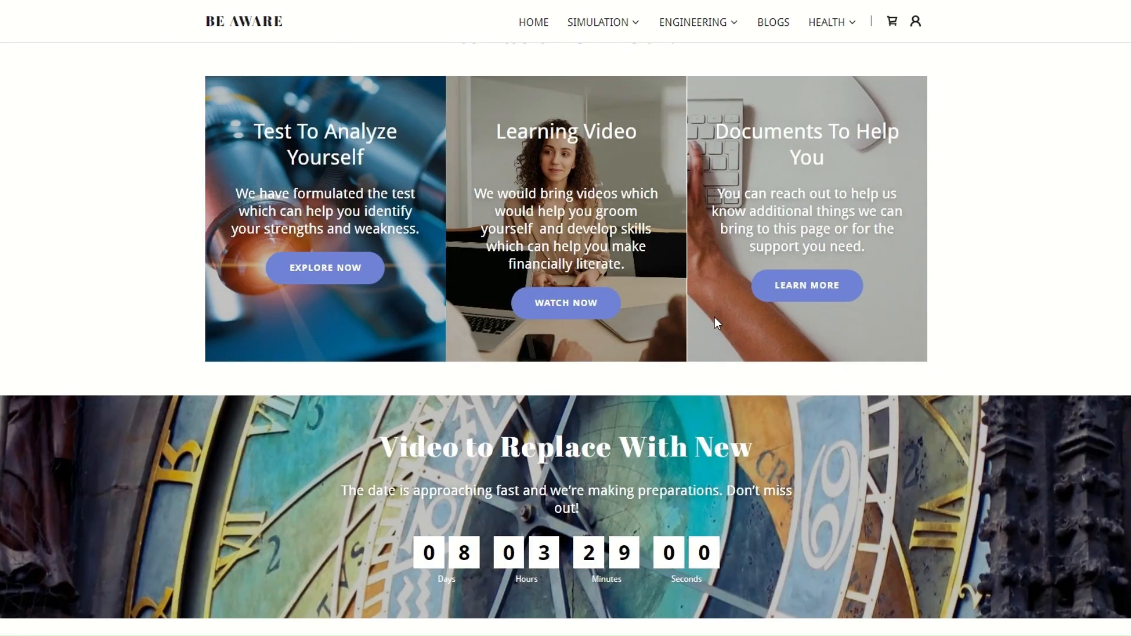
- Examine the countdown and the Your Dose for Wealth Creation video section of the Personal Finance page
scroll(731, 269, "down", 6)
scroll(730, 267, "up", 1)
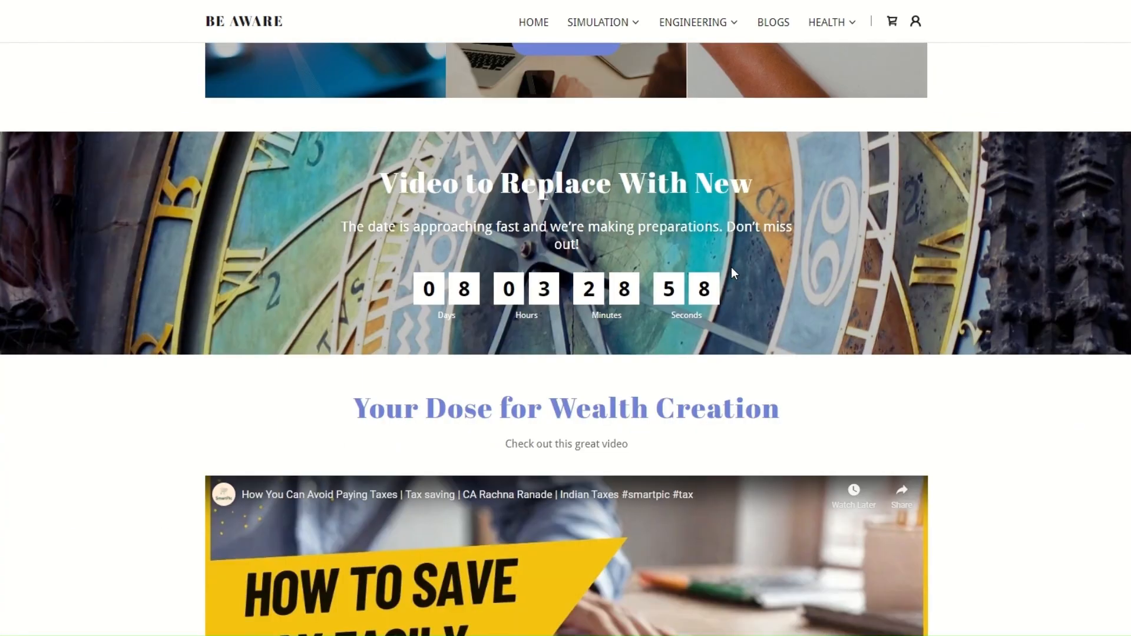
scroll(758, 238, "down", 1)
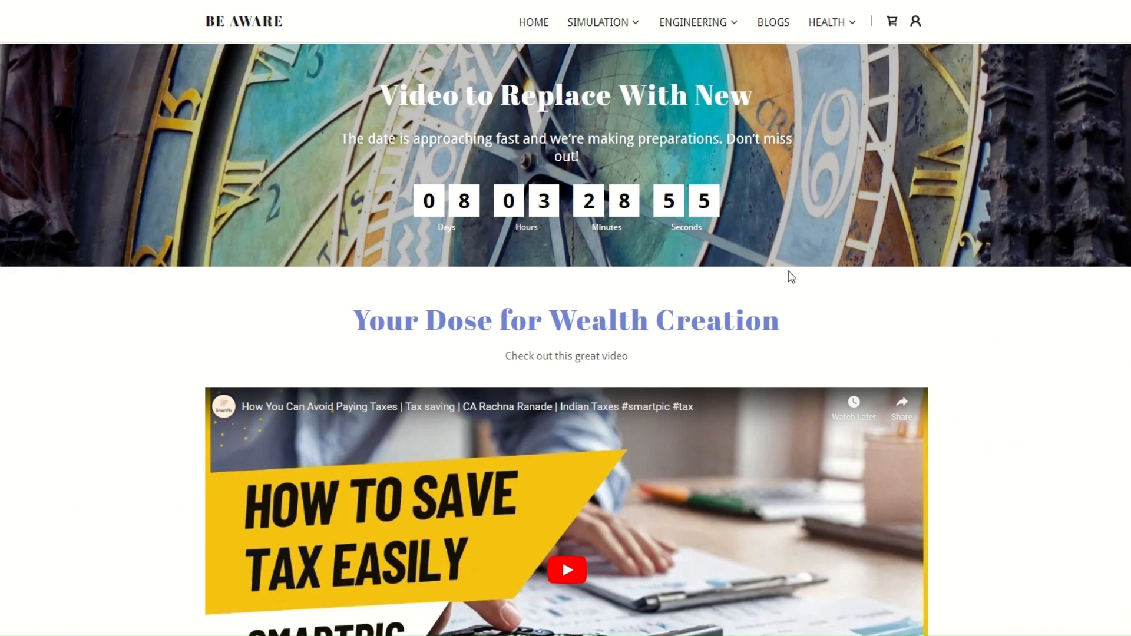
scroll(812, 294, "down", 2)
scroll(816, 298, "down", 1)
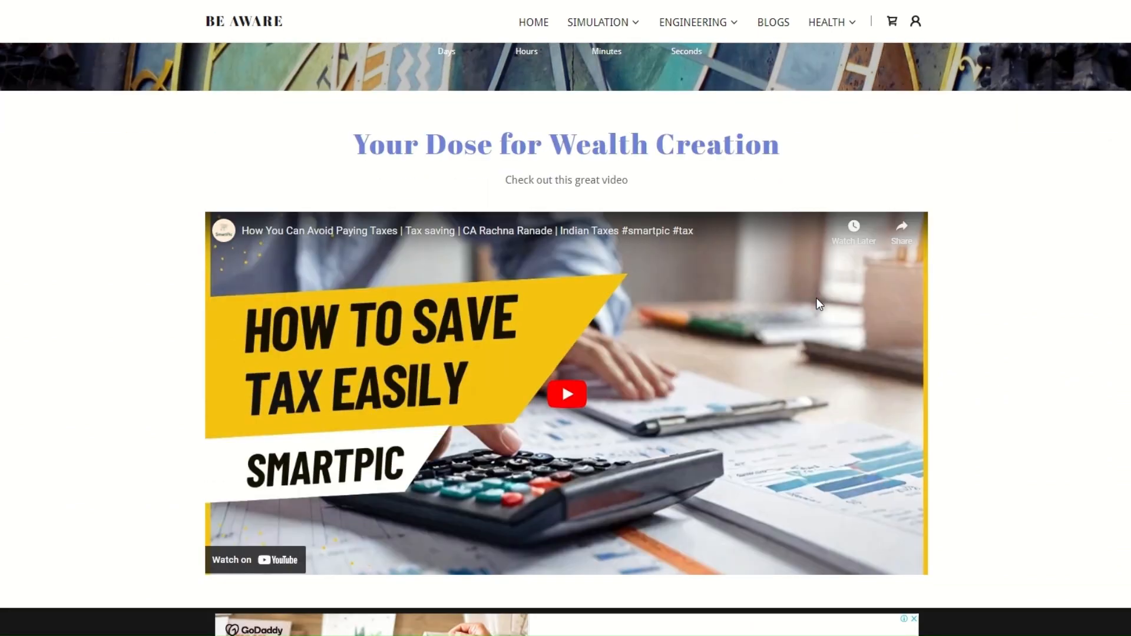
scroll(817, 300, "down", 3)
scroll(817, 301, "up", 1)
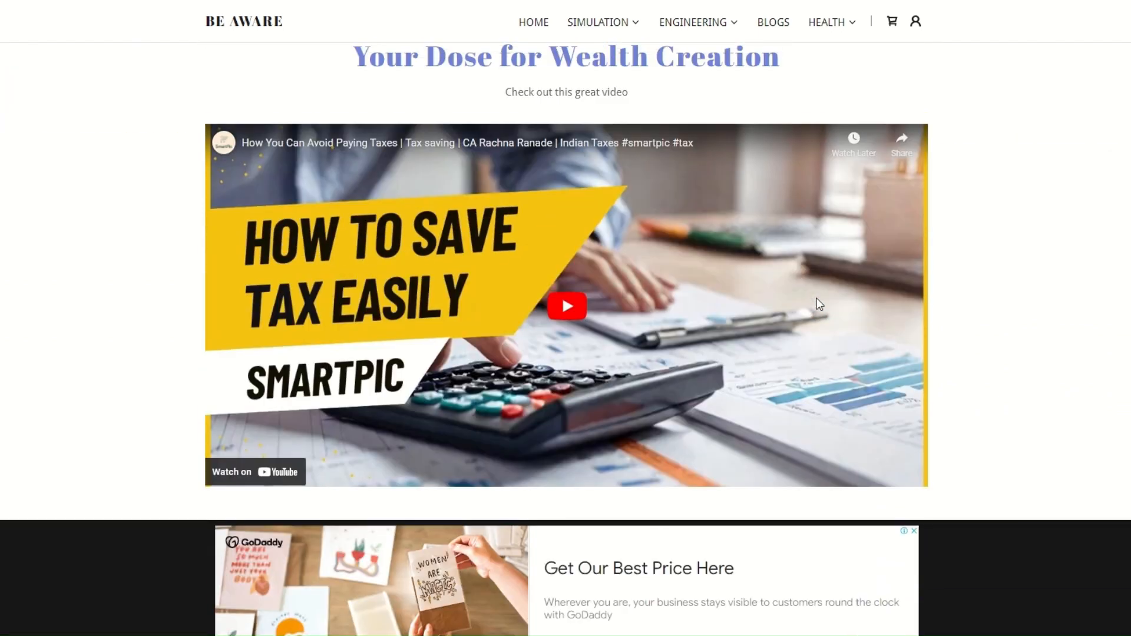
- View the Subscribe section of the Personal Finance page, return to the page's start and show the list of Engineering pages
scroll(899, 286, "down", 6)
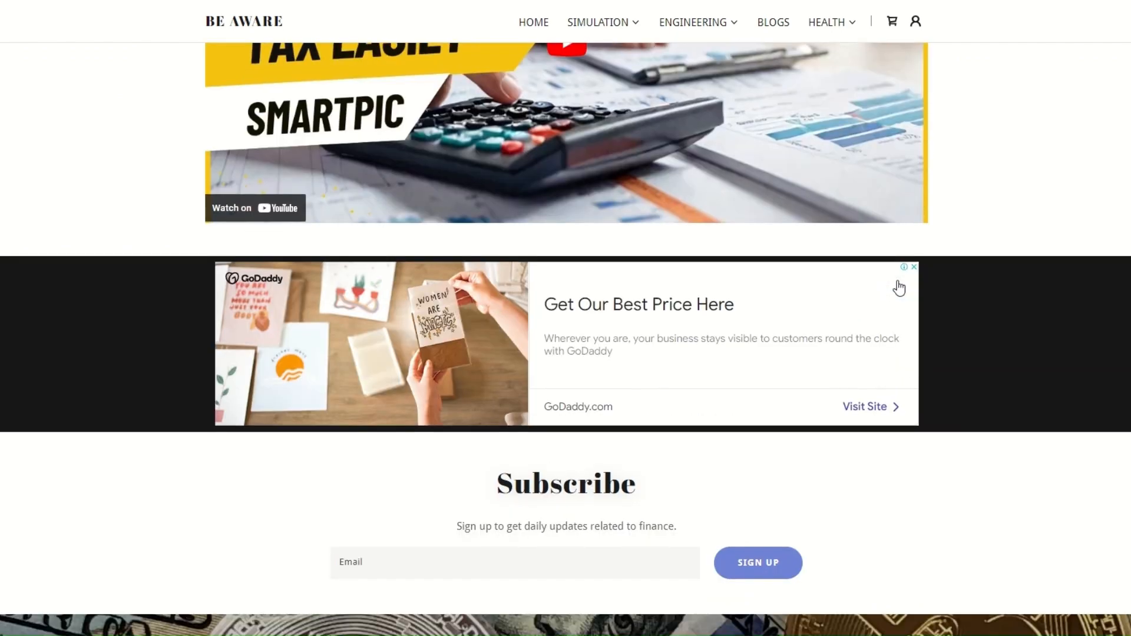
scroll(900, 287, "up", 7)
scroll(897, 285, "up", 3)
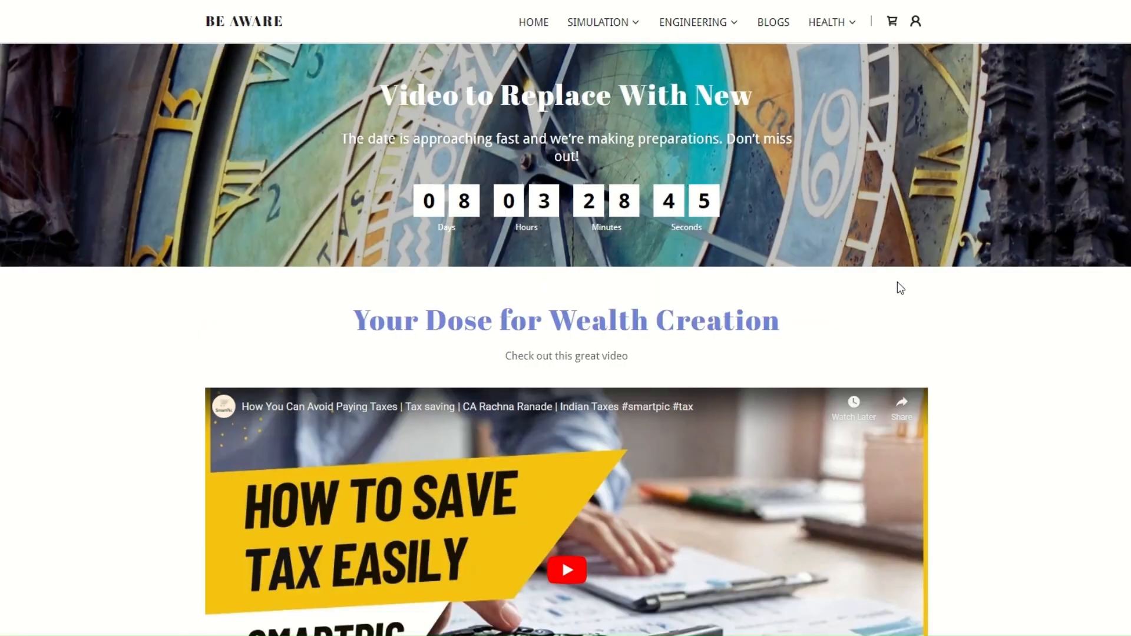
scroll(896, 285, "up", 12)
left_click(713, 44)
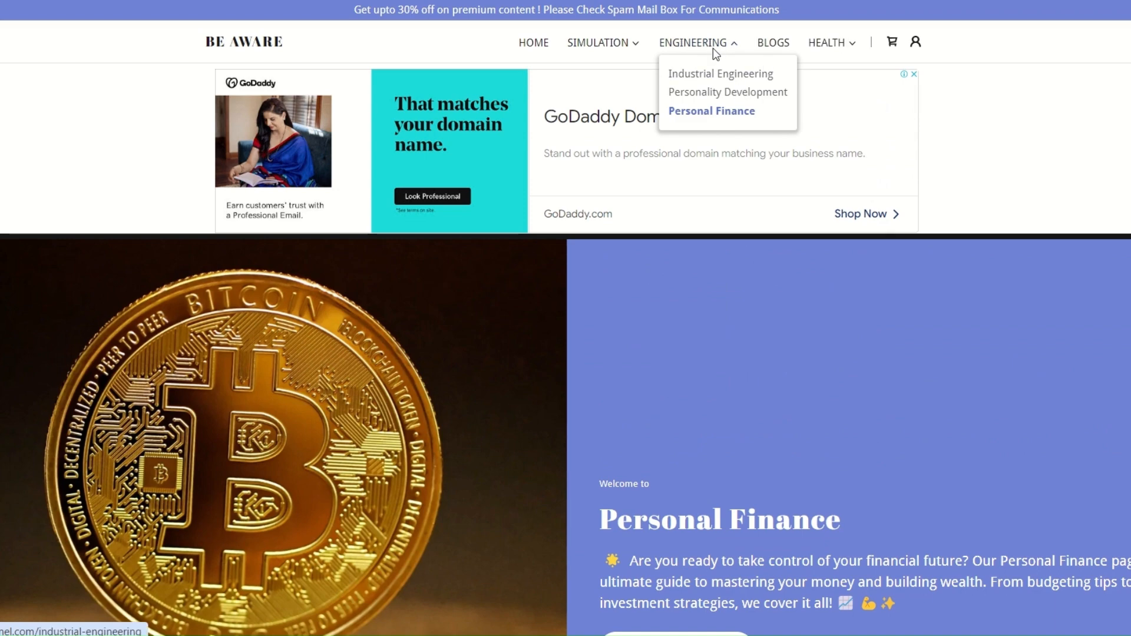
- Open the Blogs page and look over its introduction, subscription section and list of blog posts
left_click(775, 48)
scroll(620, 382, "down", 5)
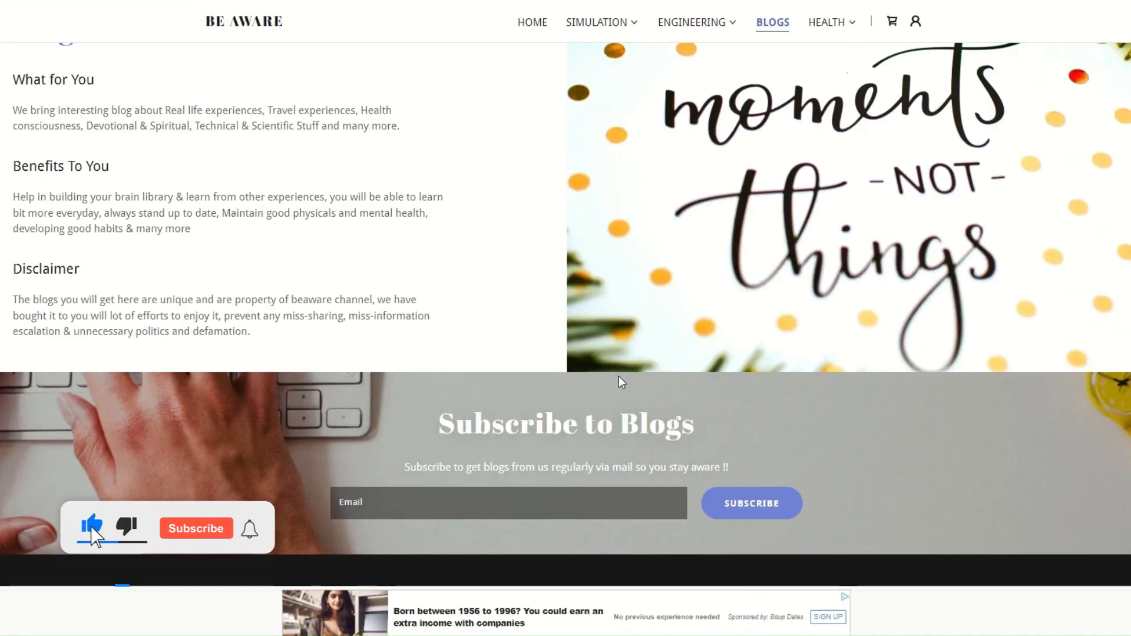
scroll(619, 382, "down", 4)
scroll(618, 382, "down", 7)
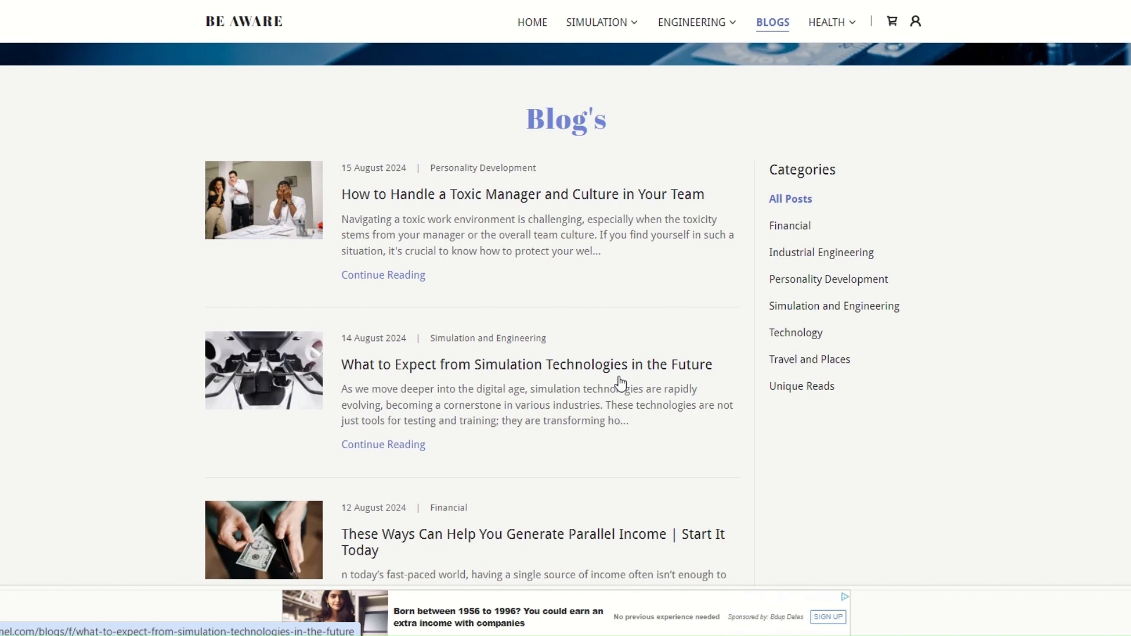
scroll(625, 386, "down", 4)
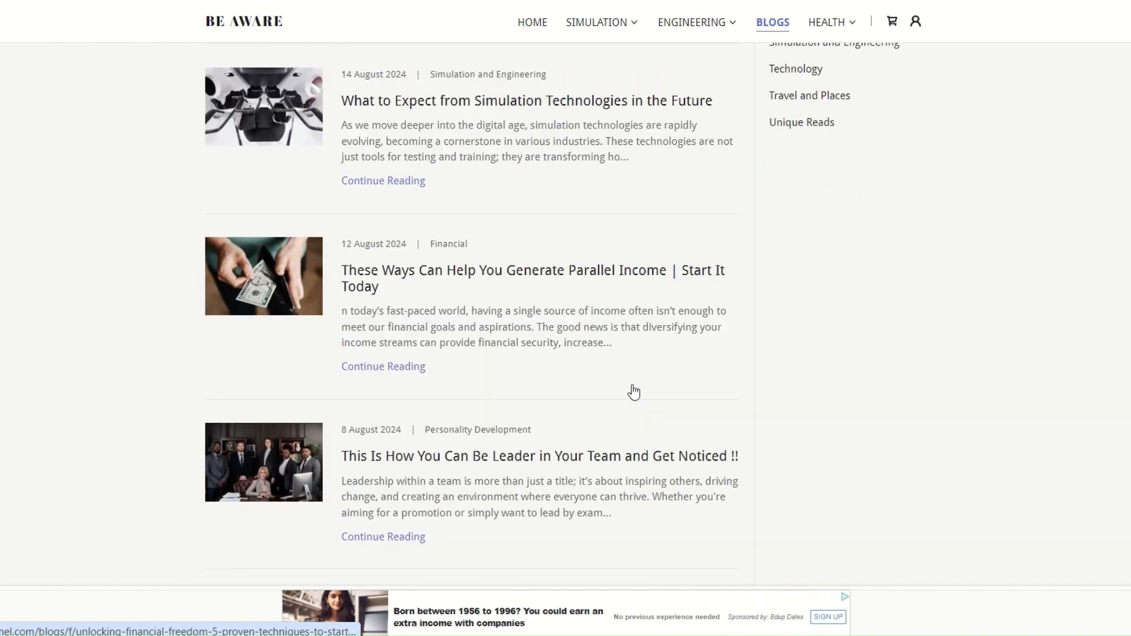
scroll(634, 391, "up", 6)
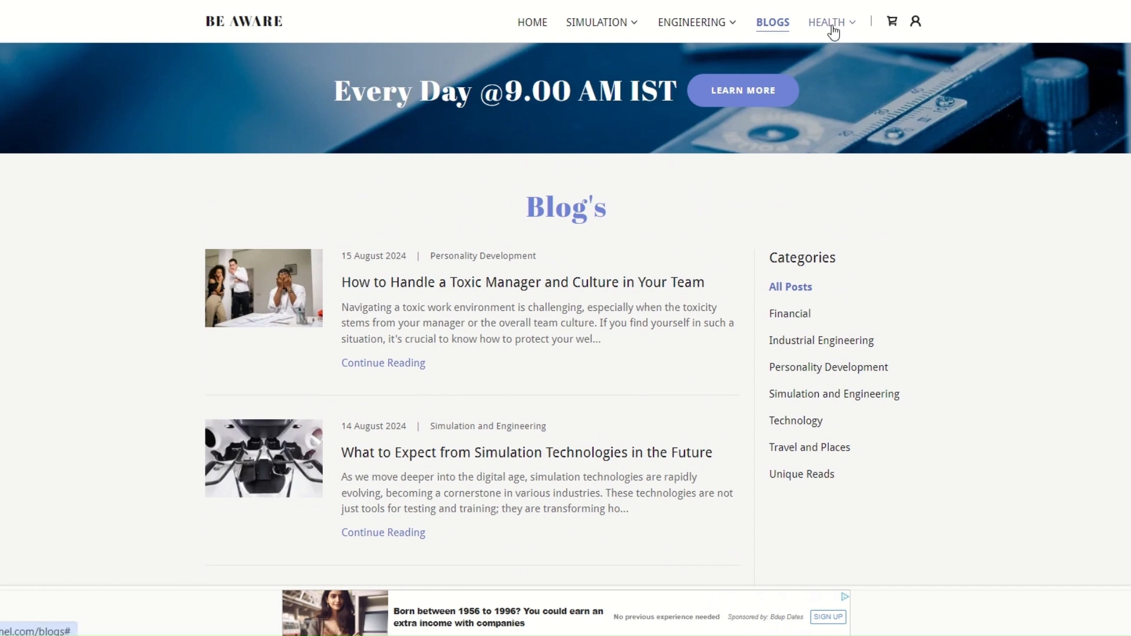
- Open the Health Awareness page and view its introduction and Health Test section
mouse_move(831, 27)
left_click(761, 53)
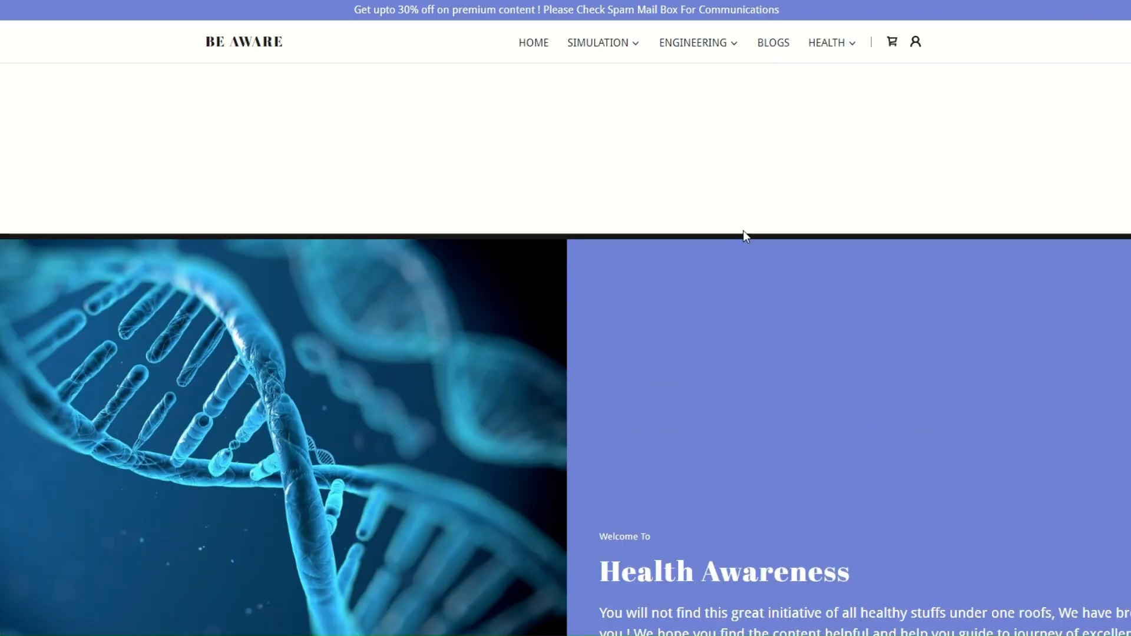
scroll(742, 243, "down", 5)
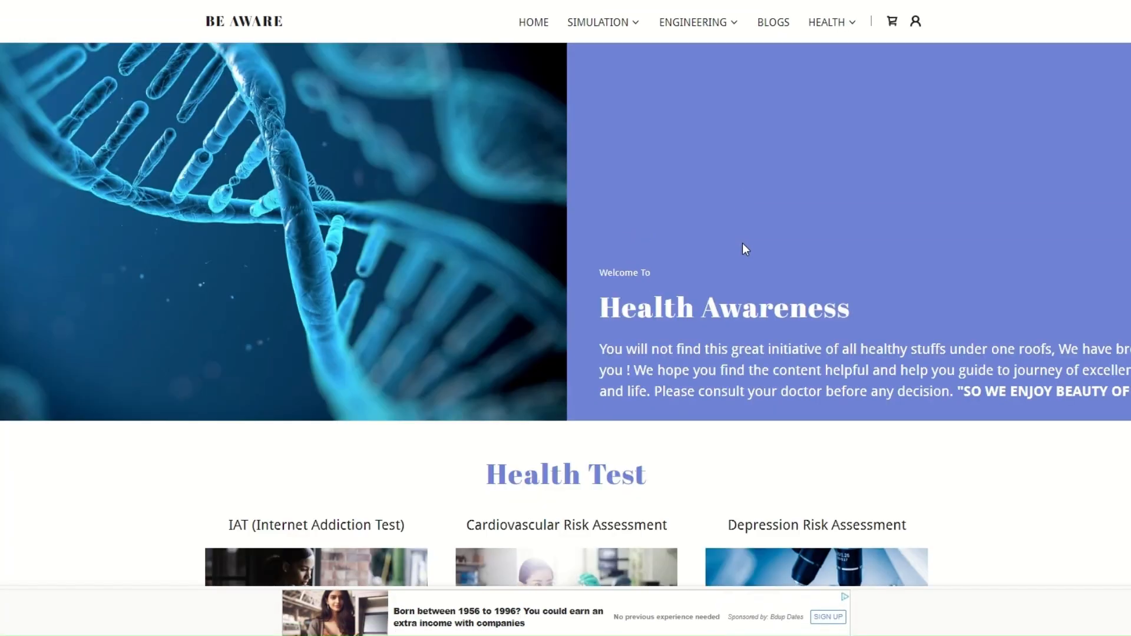
scroll(800, 212, "down", 6)
scroll(800, 212, "up", 4)
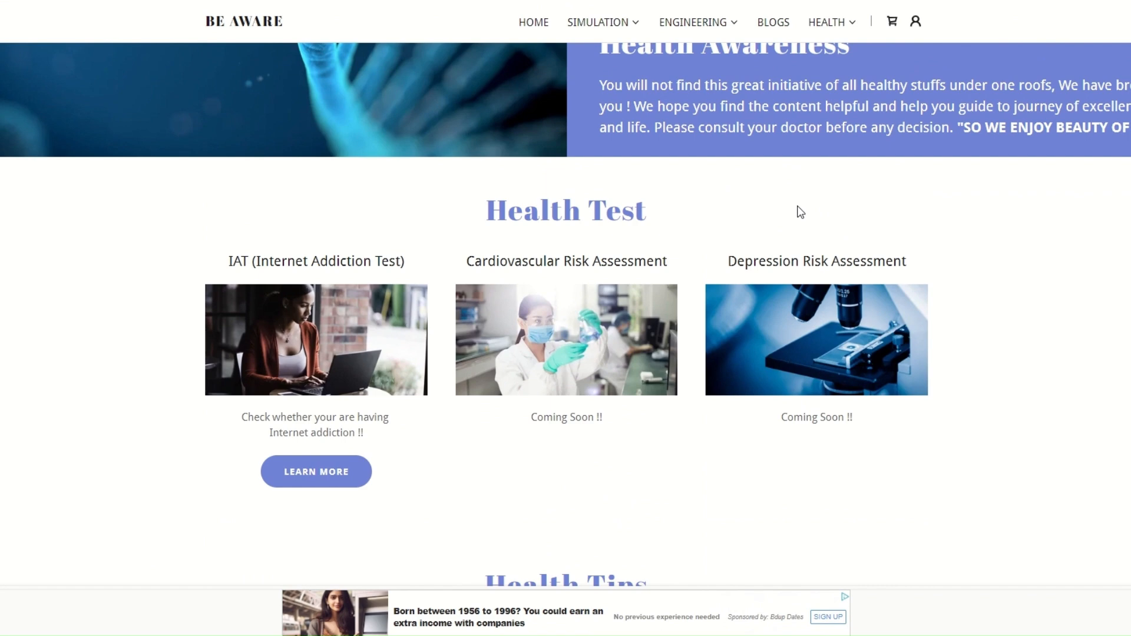
- Examine the Health Tips section of the Health Awareness page, from Super Foods to Health Frauds
scroll(799, 212, "down", 10)
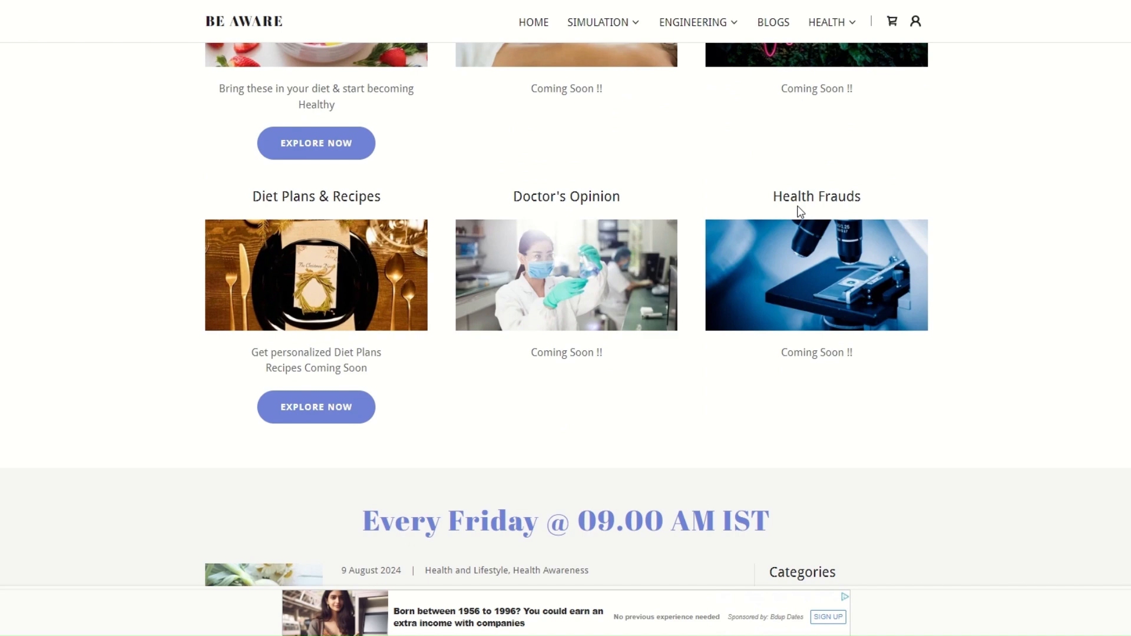
scroll(571, 249, "up", 4)
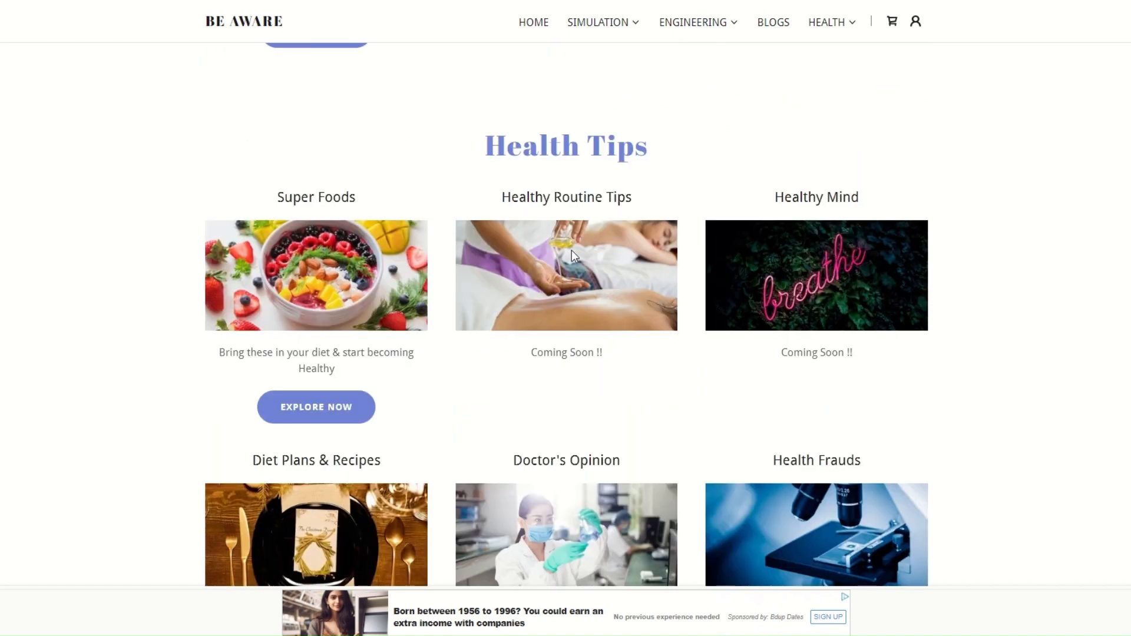
scroll(571, 249, "down", 4)
scroll(571, 249, "up", 3)
scroll(571, 257, "down", 3)
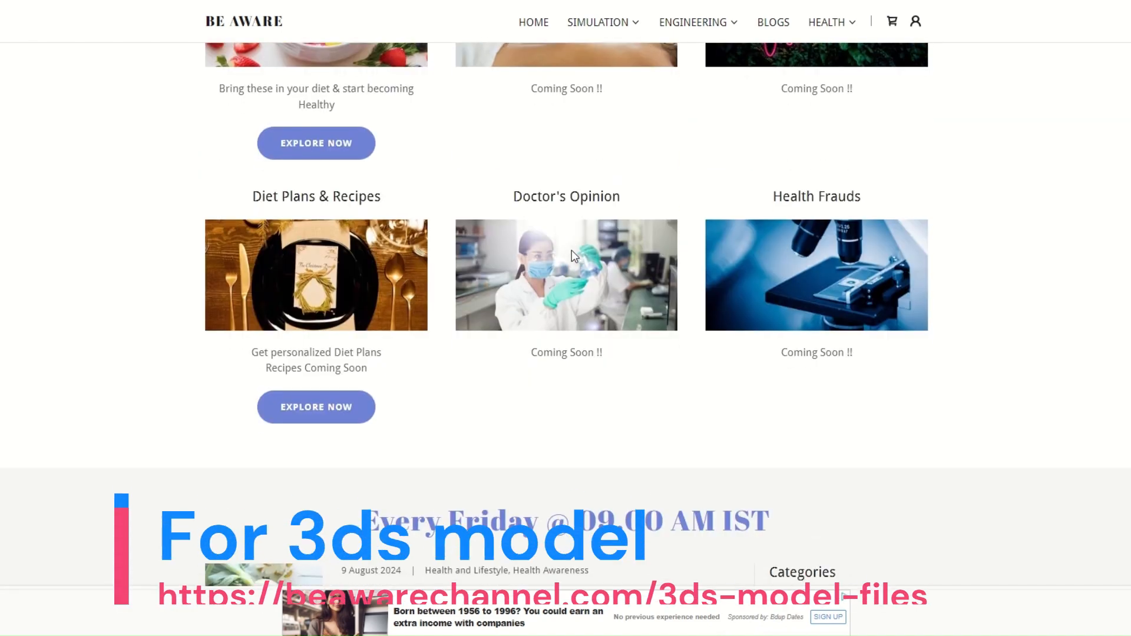
- Look through the Every Friday health blog posts and show the list of Health pages
scroll(596, 293, "down", 3)
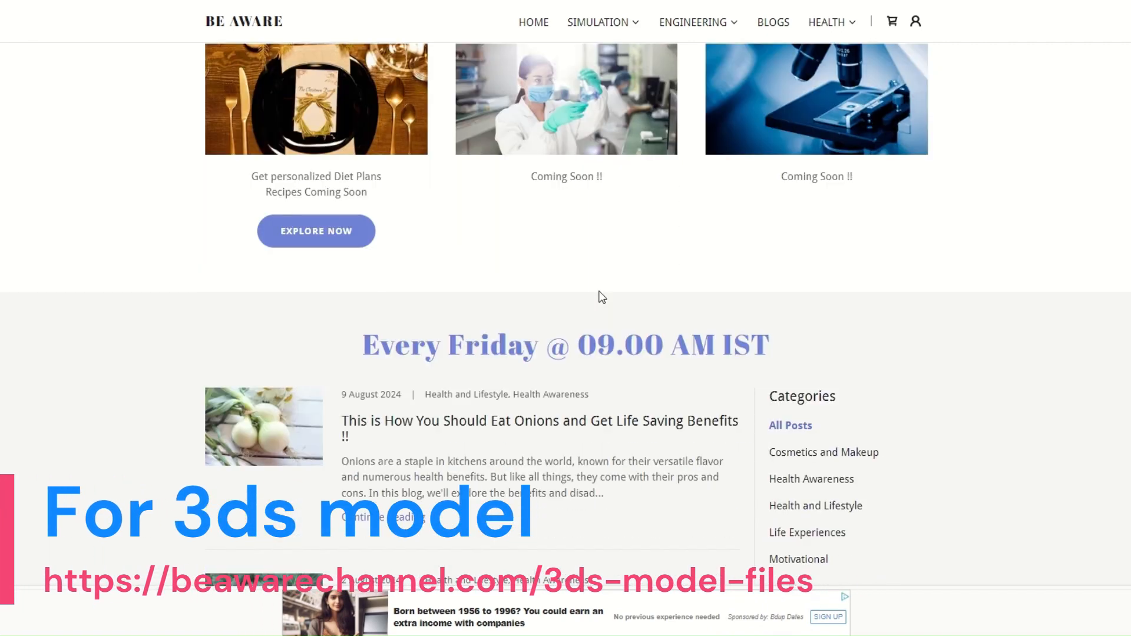
scroll(609, 315, "down", 6)
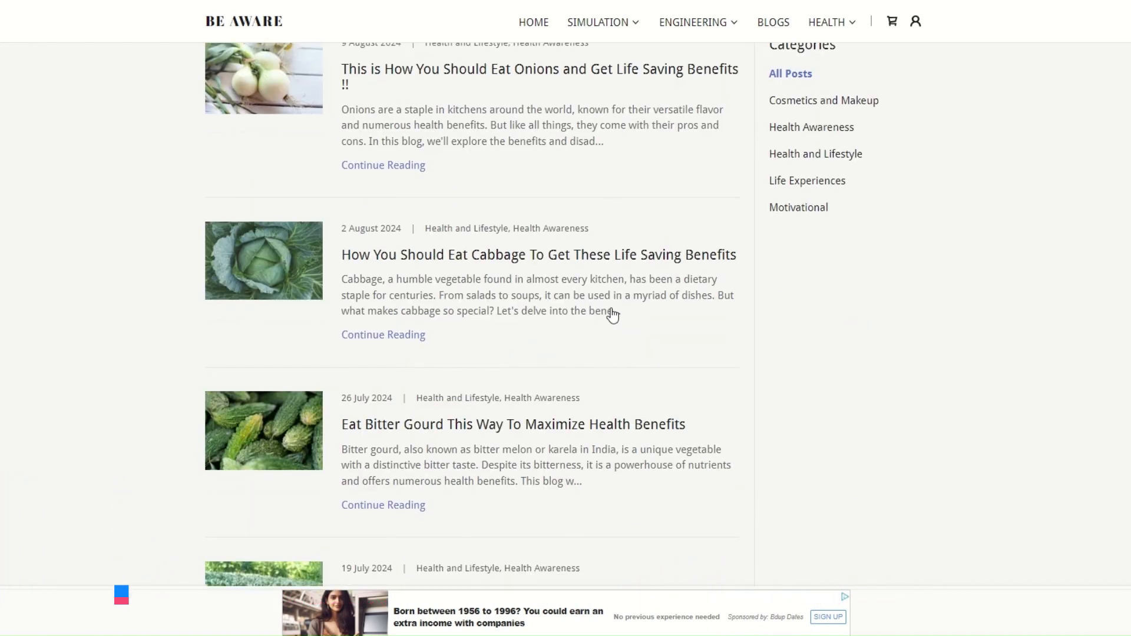
scroll(871, 295, "up", 3)
scroll(880, 291, "down", 1)
scroll(879, 291, "down", 20)
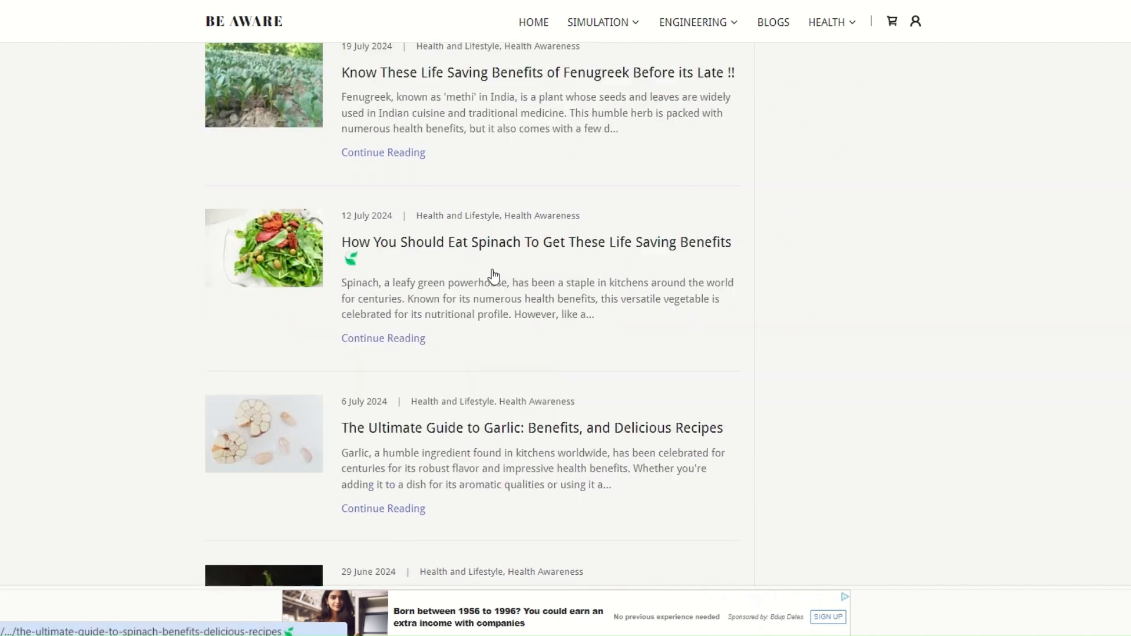
left_click(820, 28)
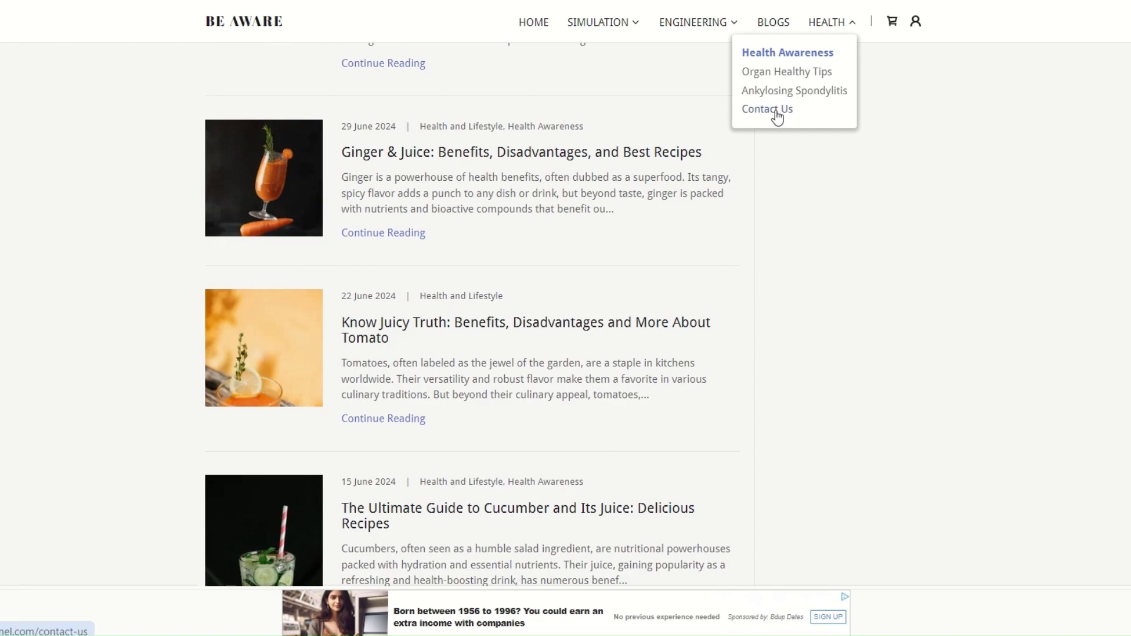
- Go to the Home page, view its appointment booking and YouTube playlist sections, and return to the page's start
left_click(540, 27)
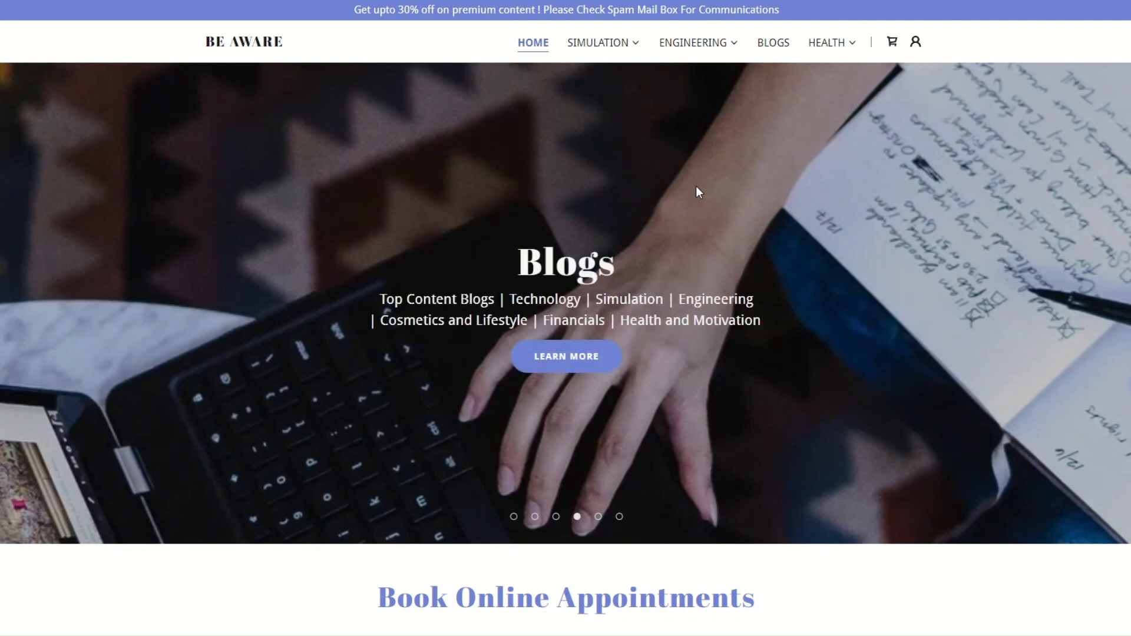
scroll(696, 192, "down", 4)
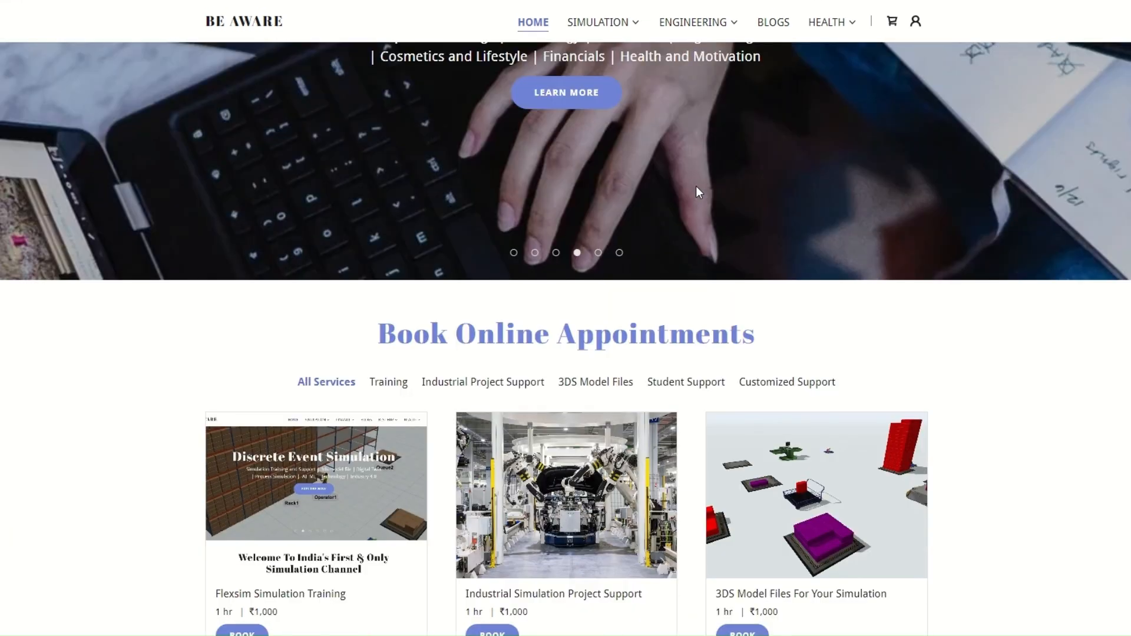
scroll(697, 190, "down", 10)
scroll(747, 191, "down", 4)
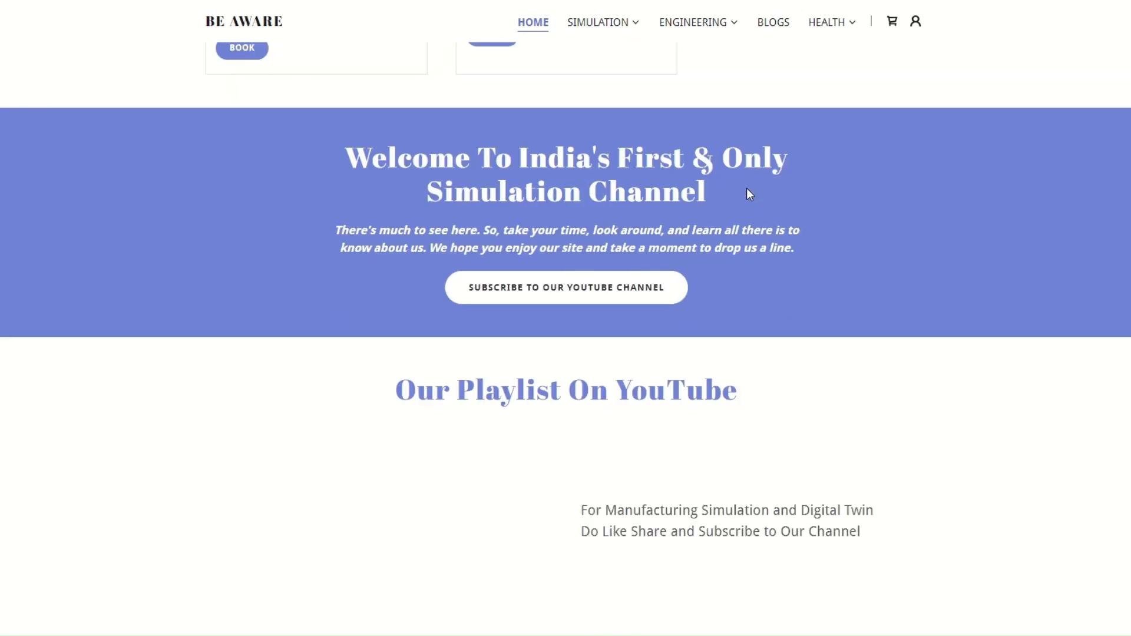
scroll(806, 225, "up", 15)
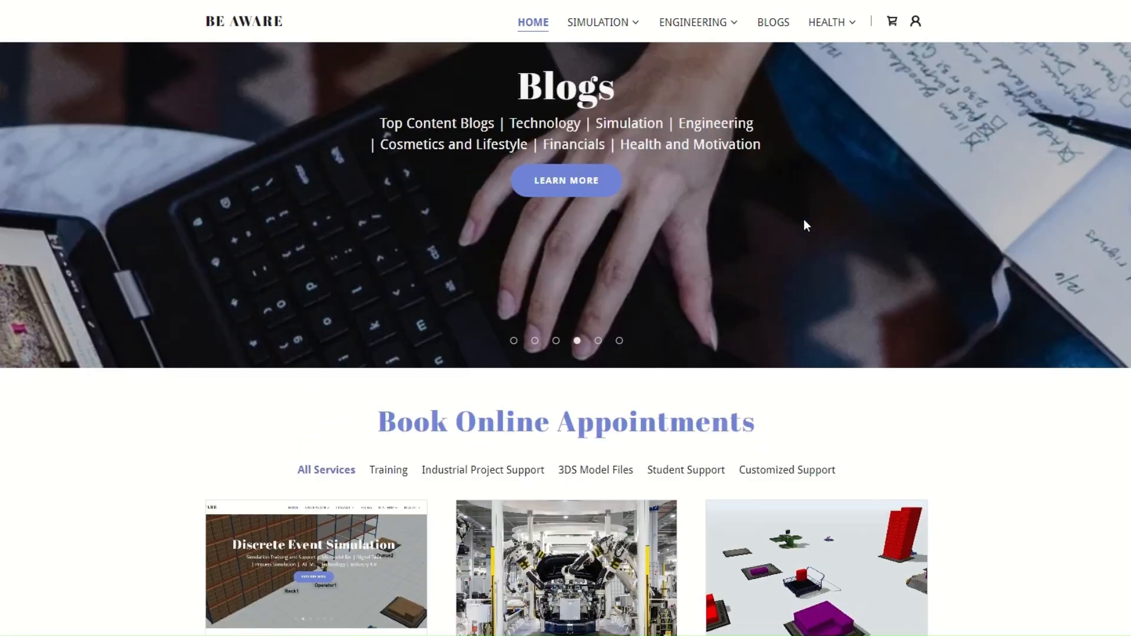
scroll(805, 225, "up", 3)
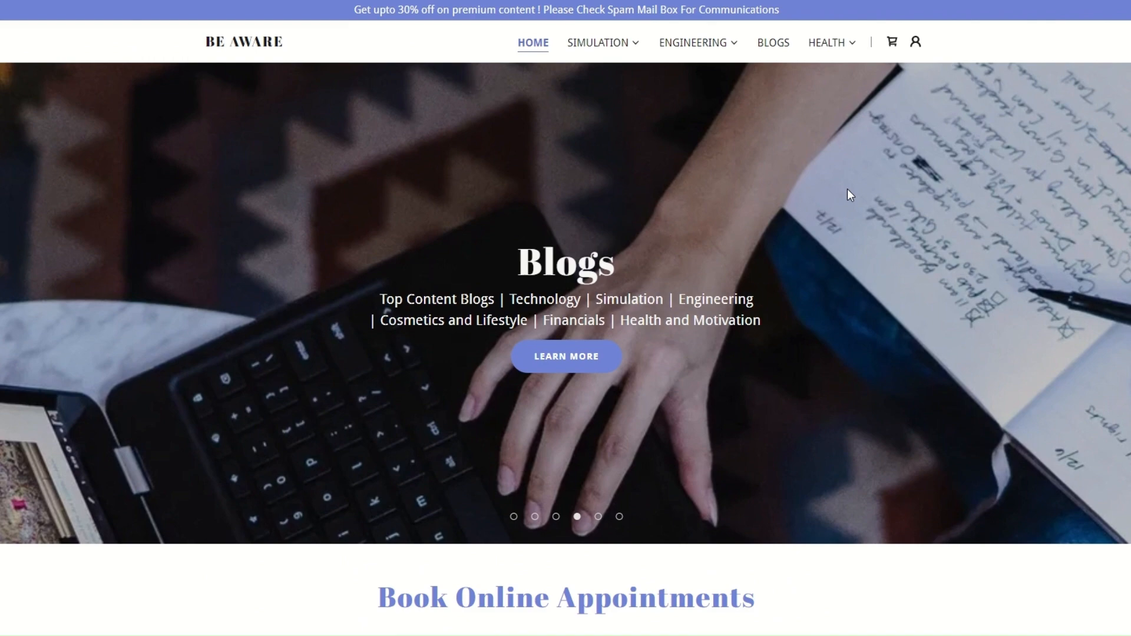